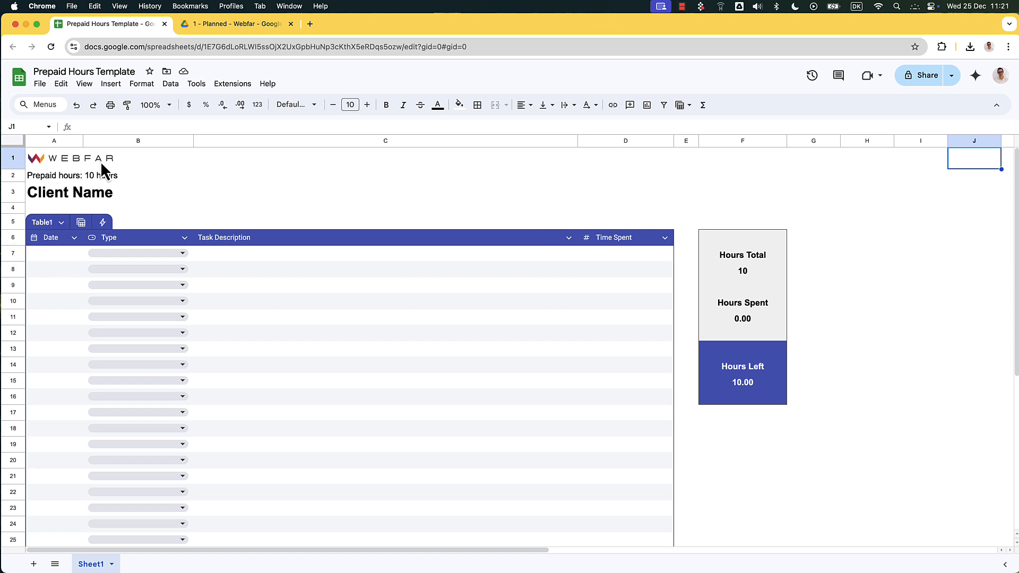
left_click(93, 173)
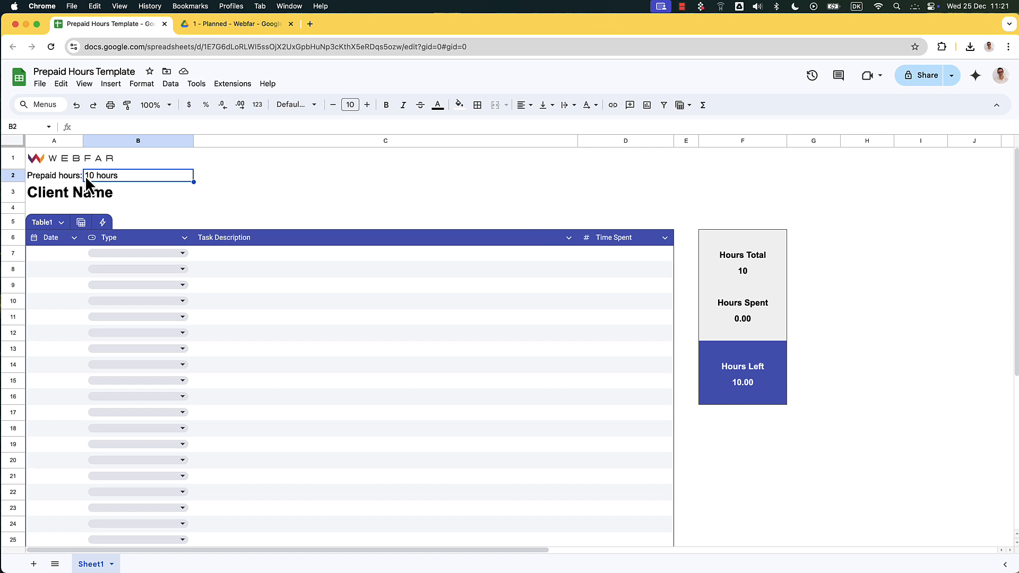
left_click(78, 174)
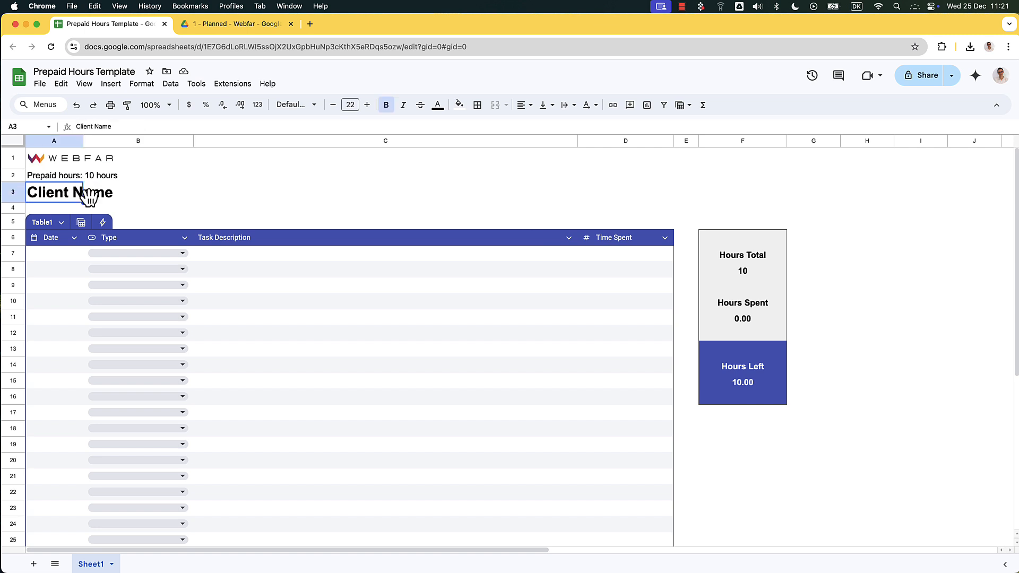
left_click(91, 194)
left_click(62, 190)
Fill the first table row with the date 25/12/2024 and the type Content
left_click(58, 254)
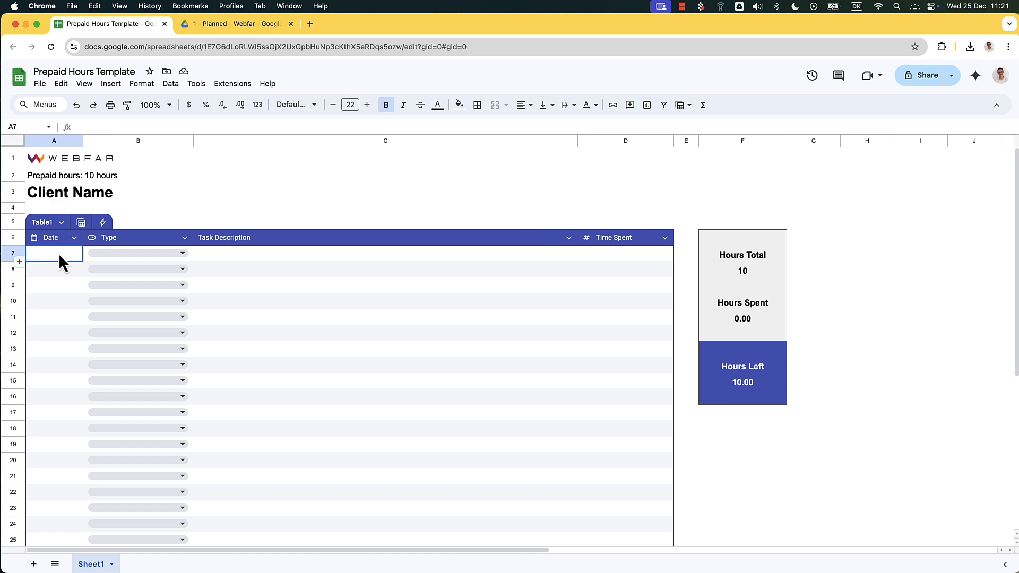
double_click(59, 254)
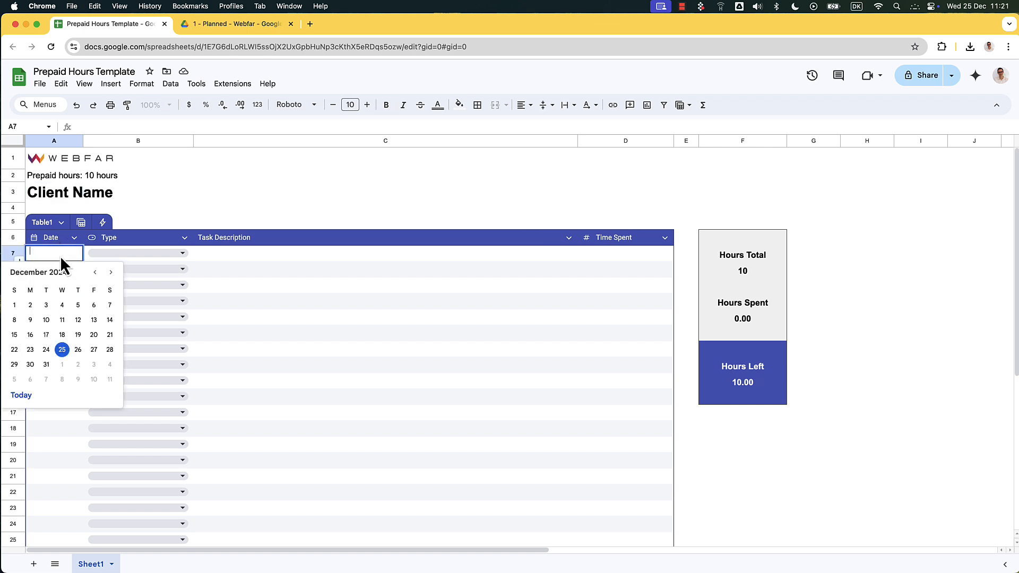
left_click(62, 350)
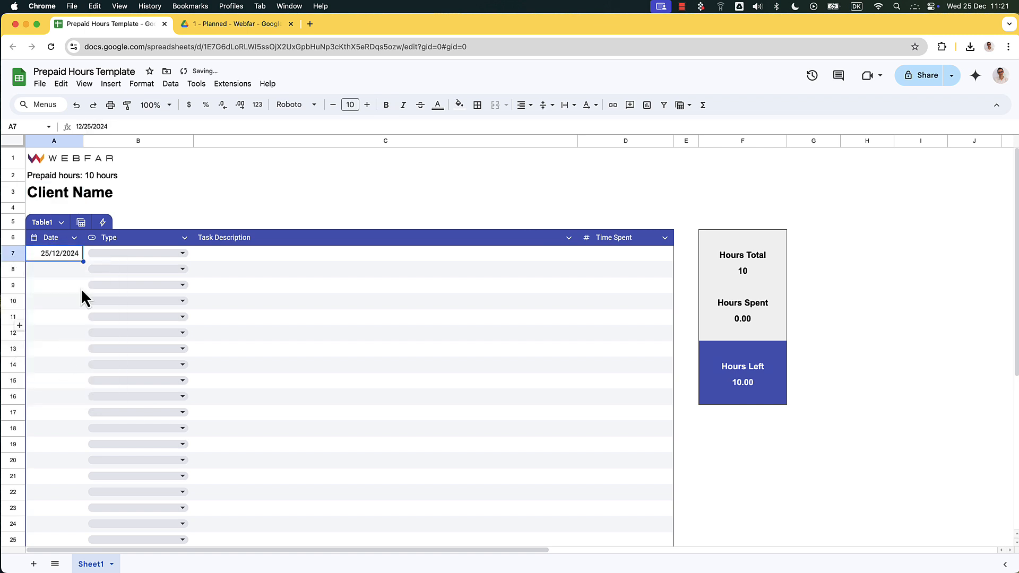
left_click(117, 253)
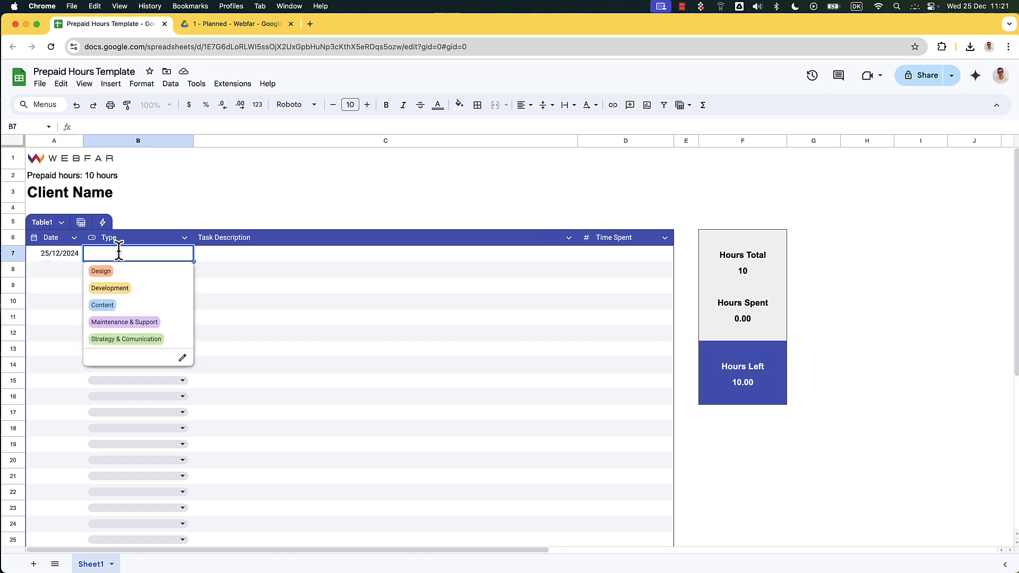
left_click(112, 304)
Enter the first row's task description "Updated content on pages ....." and a time spent of 3 hours
left_click(224, 251)
type("Updated conte")
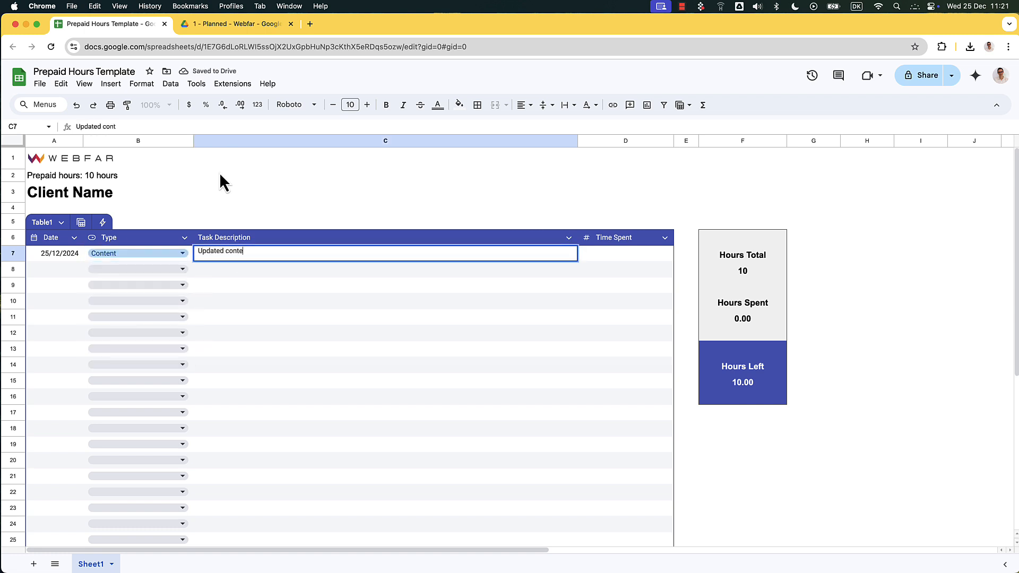
type("nt on pages .....")
key("Tab")
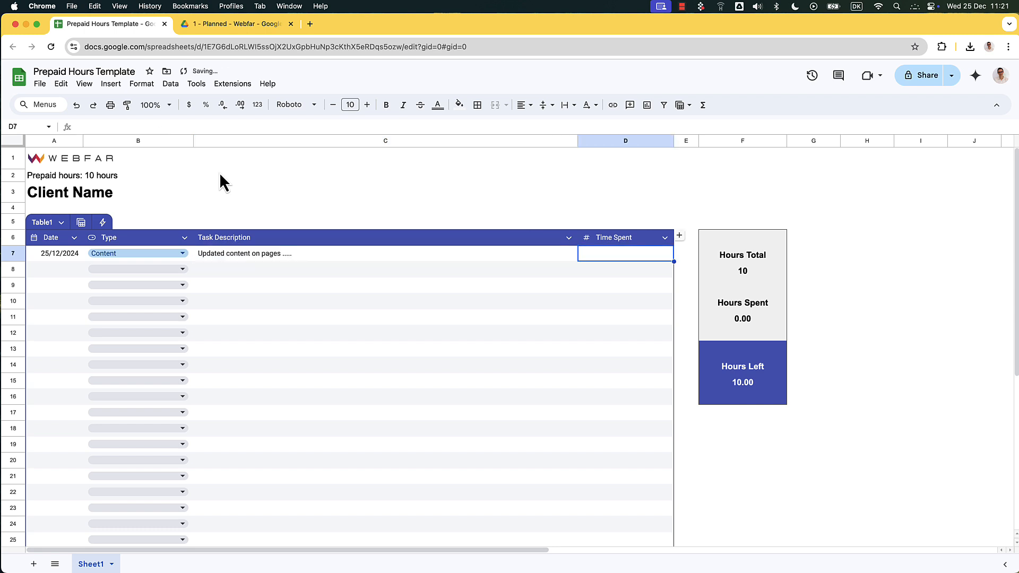
type("3")
key("Return")
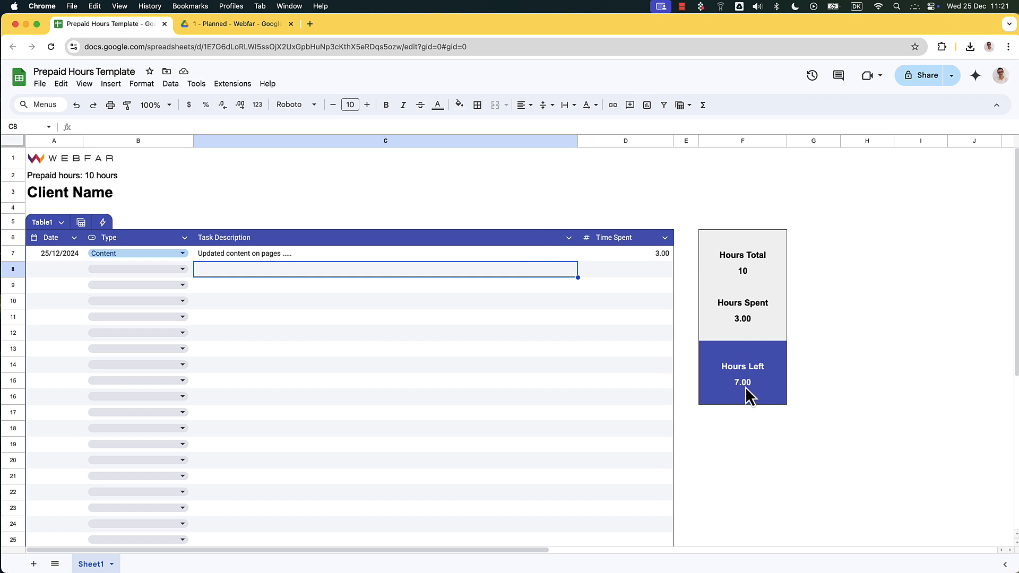
Fill the second table row with the date 25/12/2024 and the type Design
double_click(50, 266)
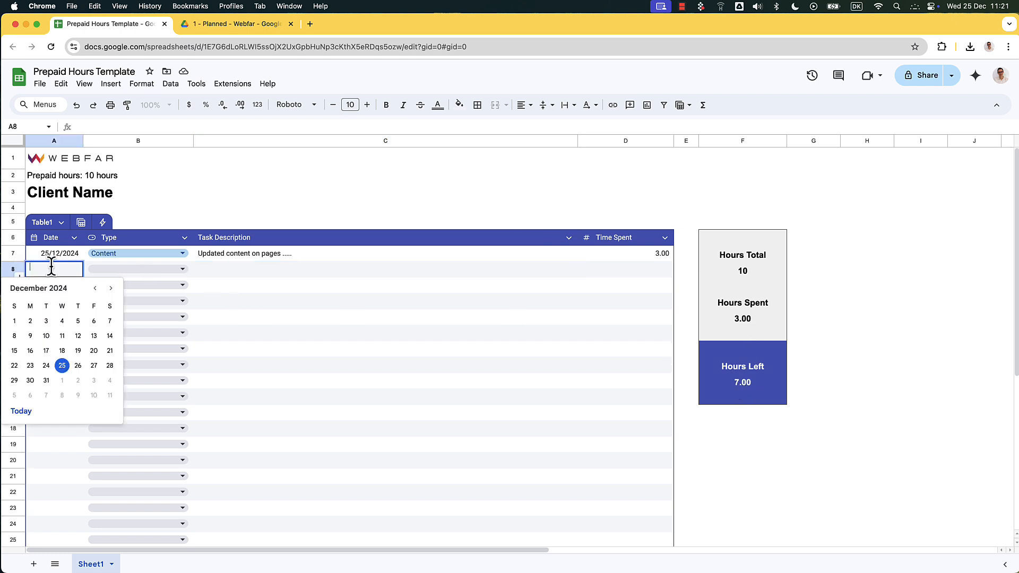
left_click(62, 366)
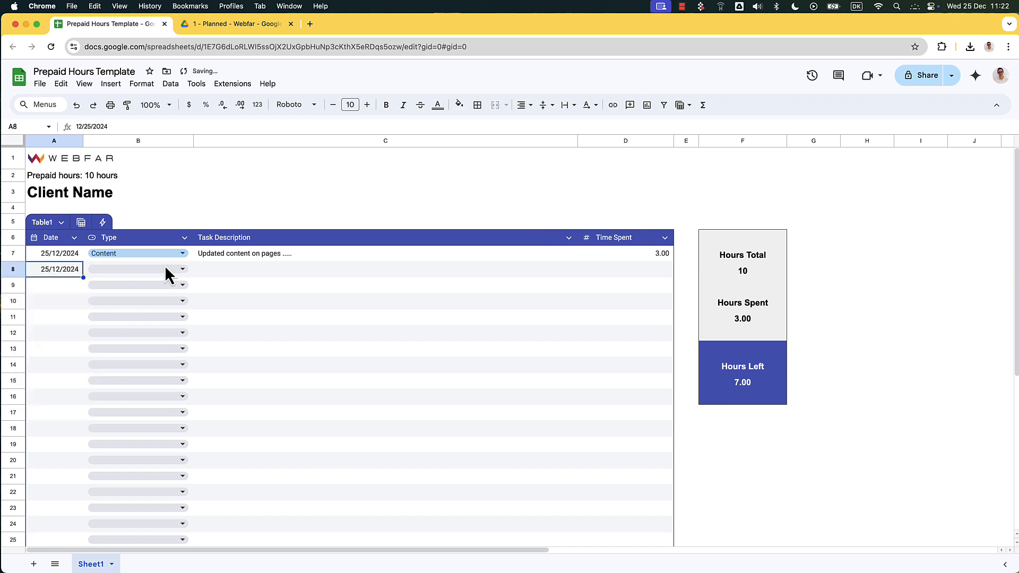
left_click(165, 269)
left_click(150, 291)
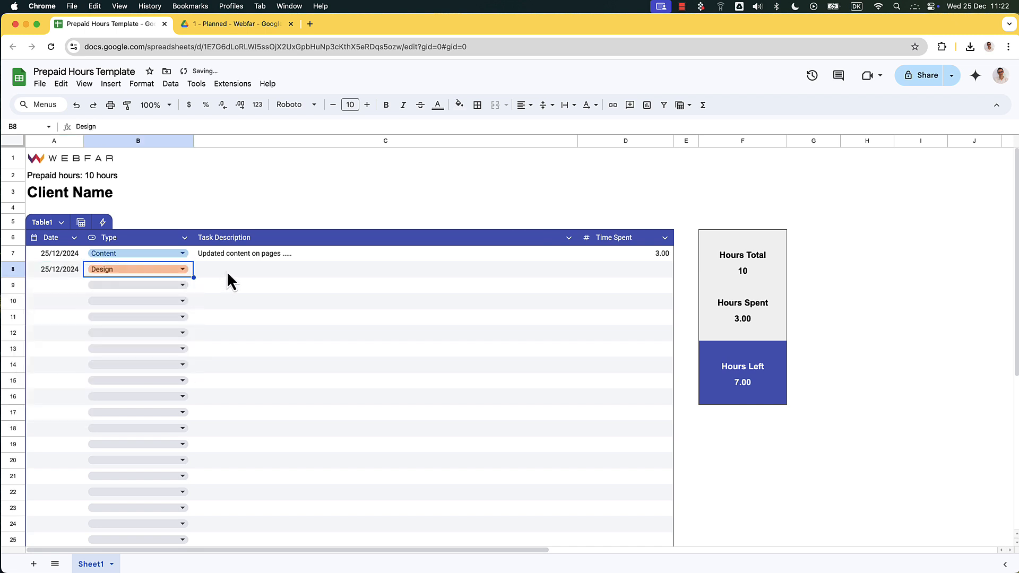
Enter the second row's task description "Some other things" and a time spent of 5 hours
left_click(231, 264)
type("Some othe")
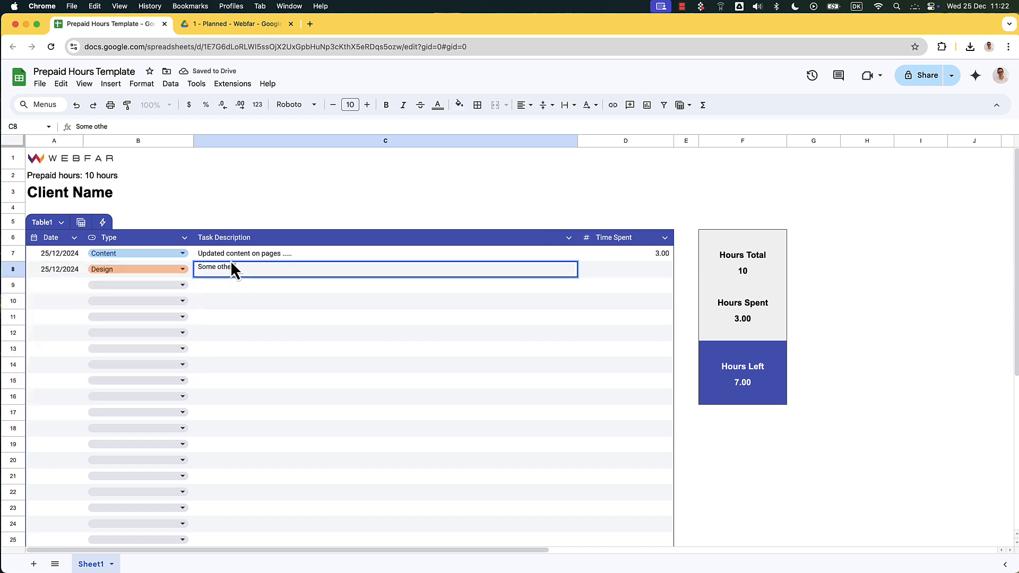
type("r things")
key("Tab")
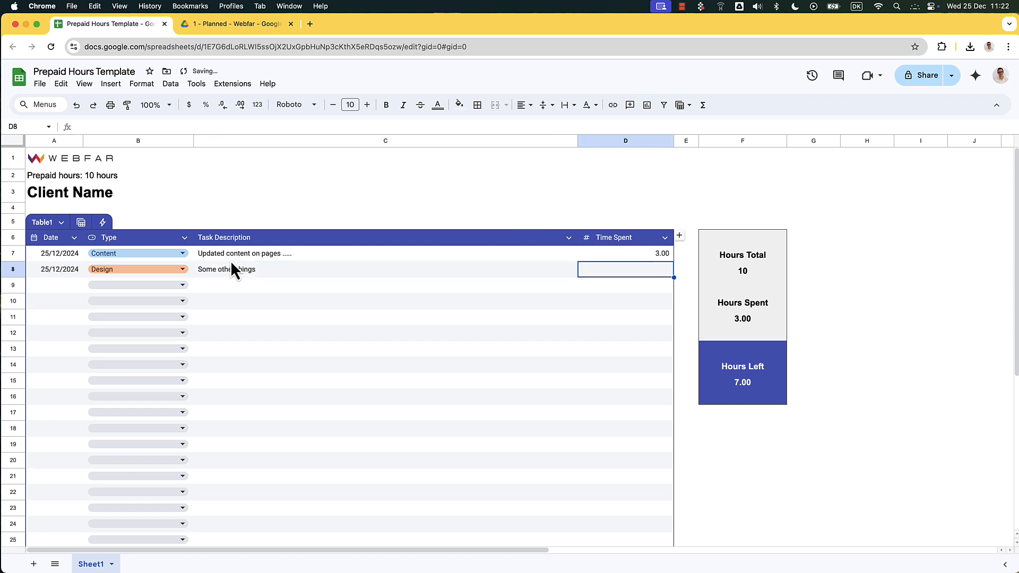
type("5")
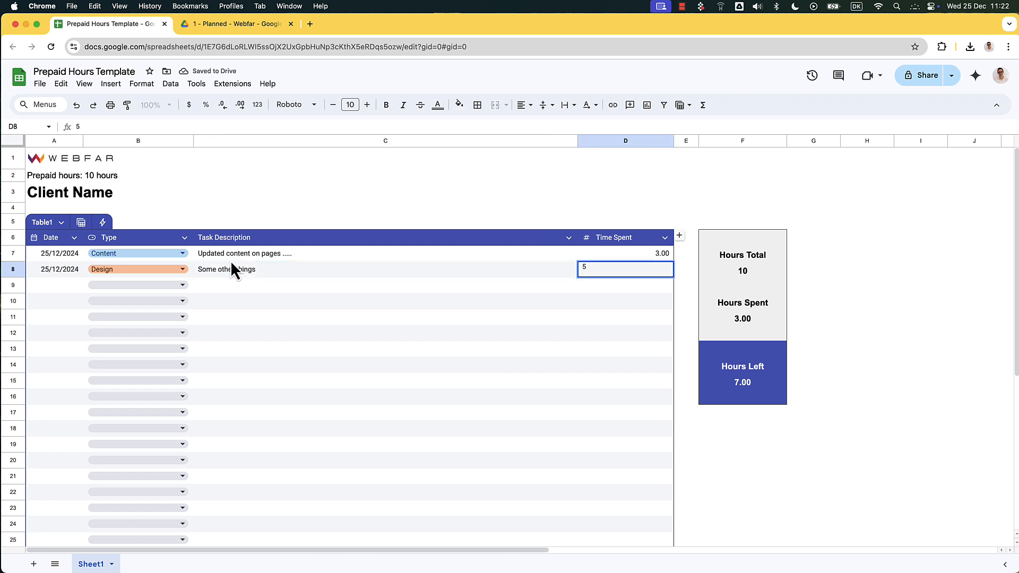
key("Return")
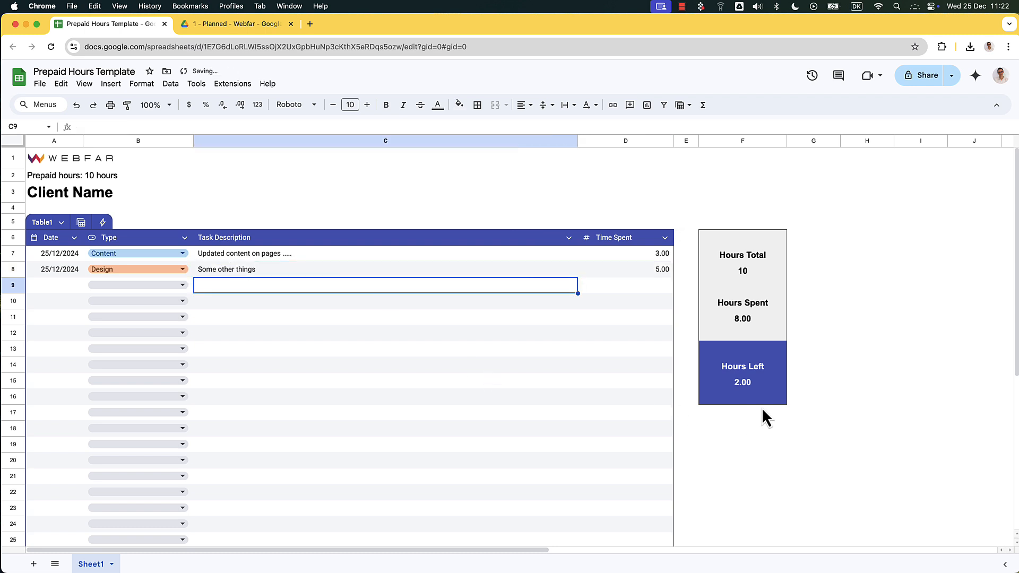
Review the conditional notification rule set on the Hours Left value
left_click(748, 384)
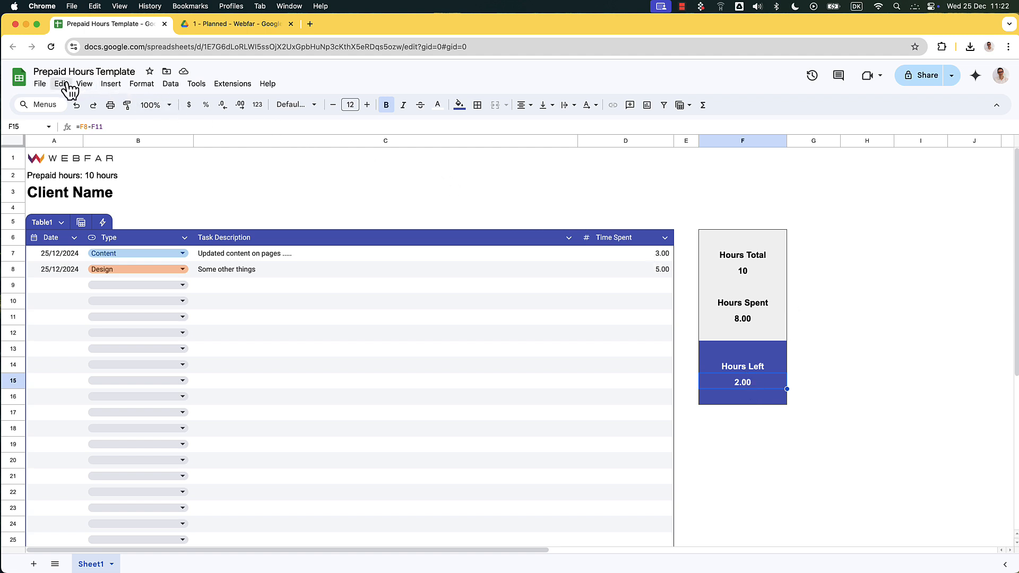
left_click(194, 86)
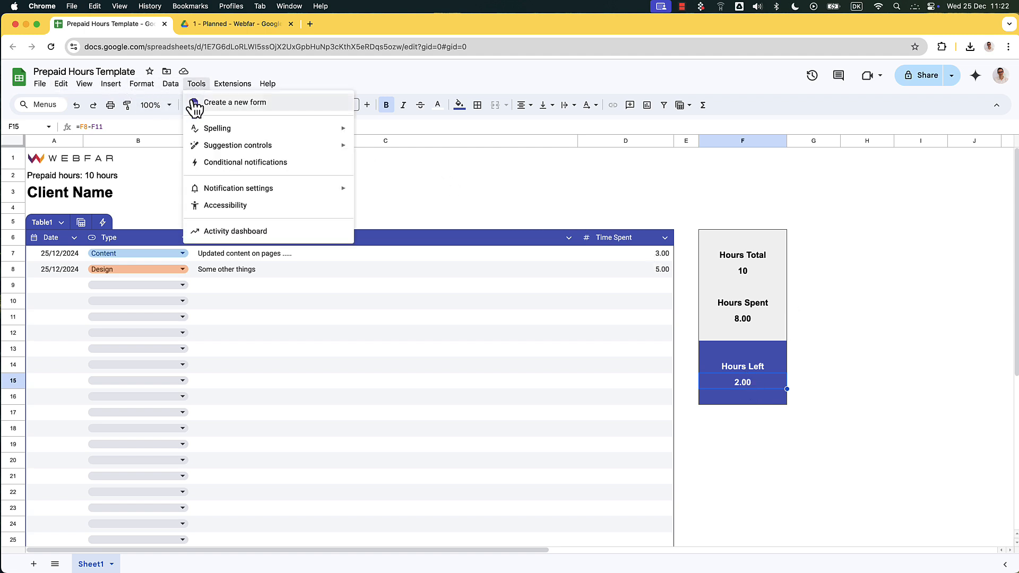
left_click(257, 164)
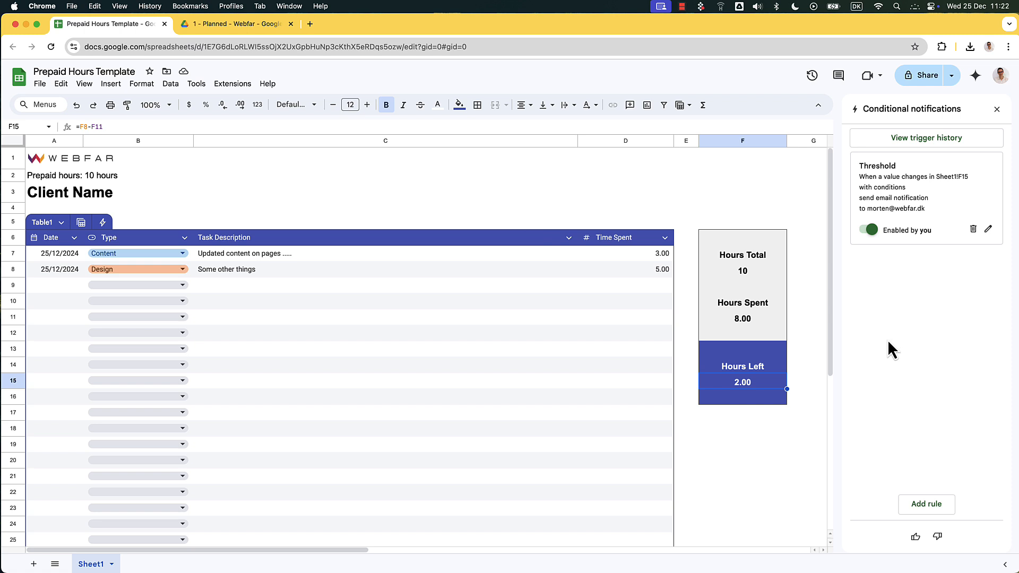
left_click(781, 409)
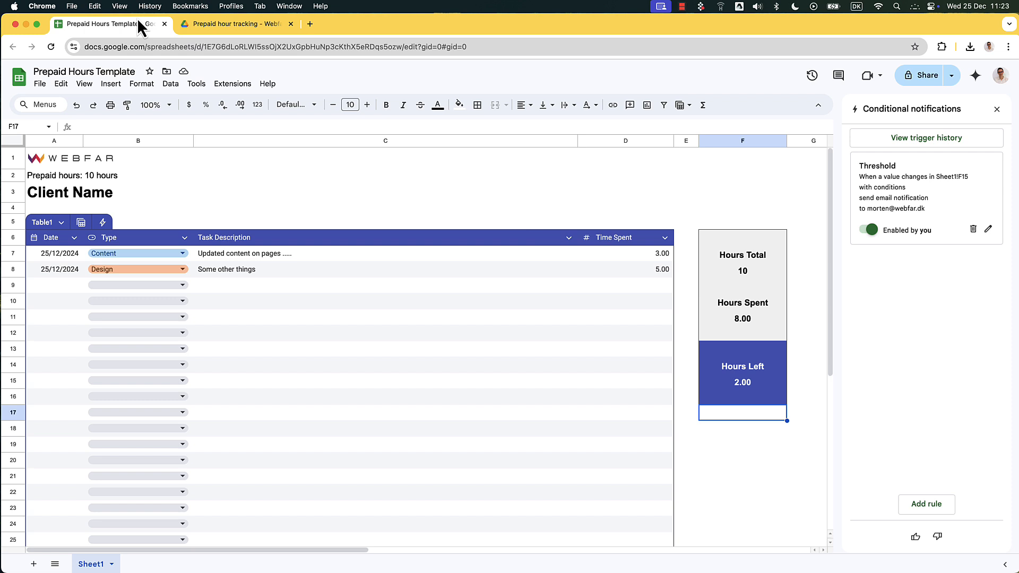
Switch to Google Drive and create a new Google Sheets spreadsheet in the Prepaid hour tracking folder
left_click(211, 27)
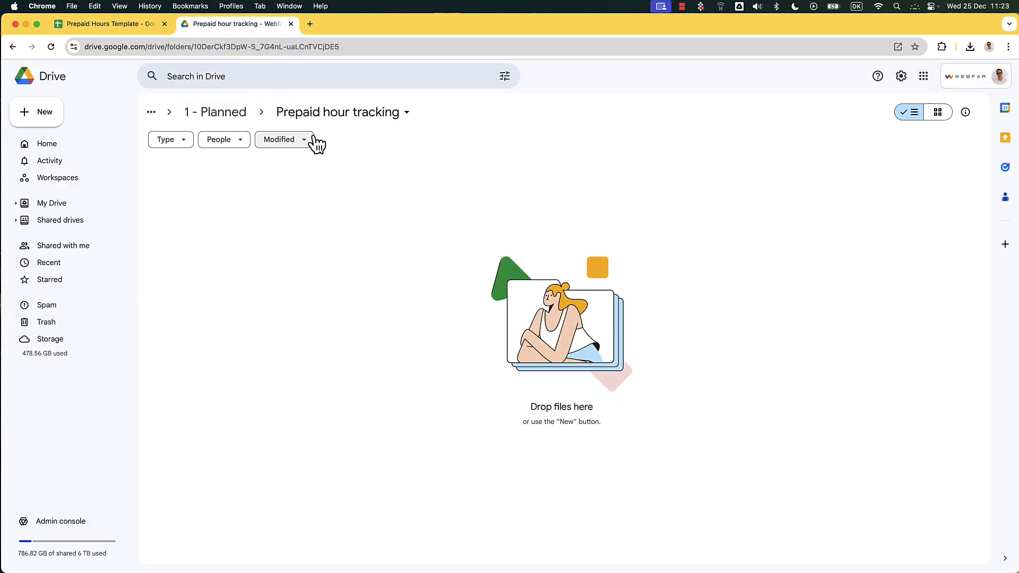
right_click(301, 193)
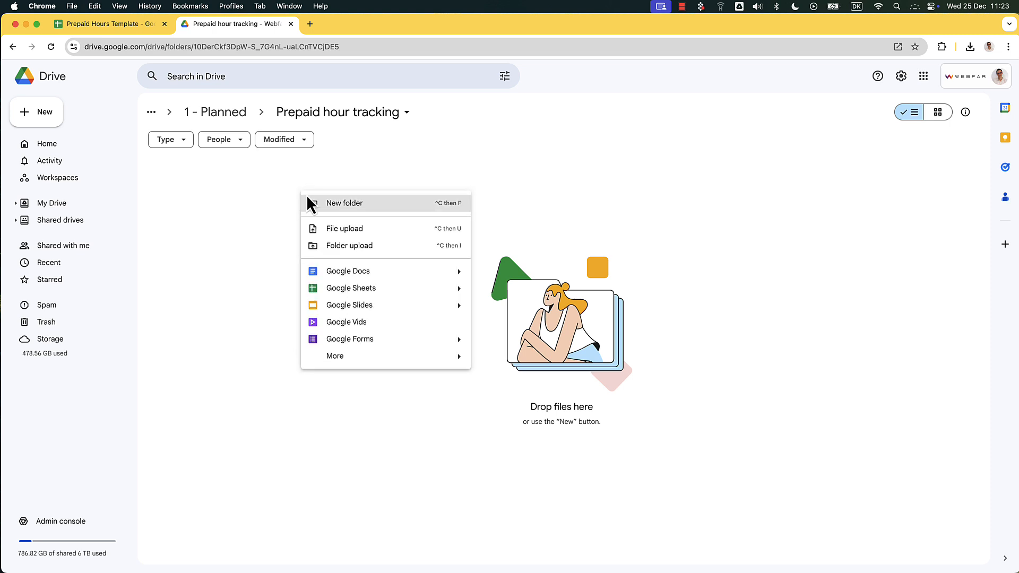
left_click(346, 292)
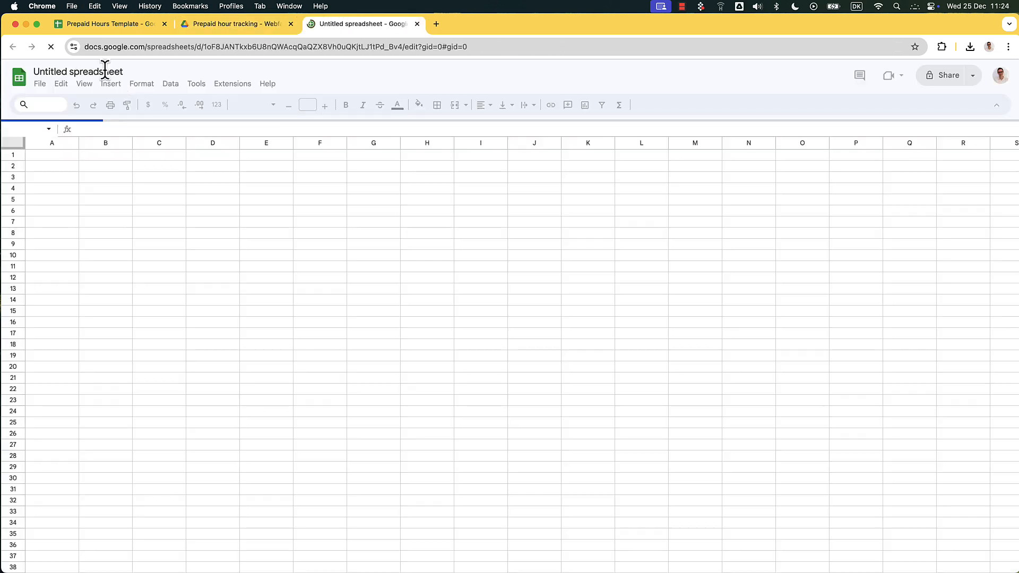
Rename the untitled spreadsheet as "Prepaid Hours Overview"
left_click(106, 71)
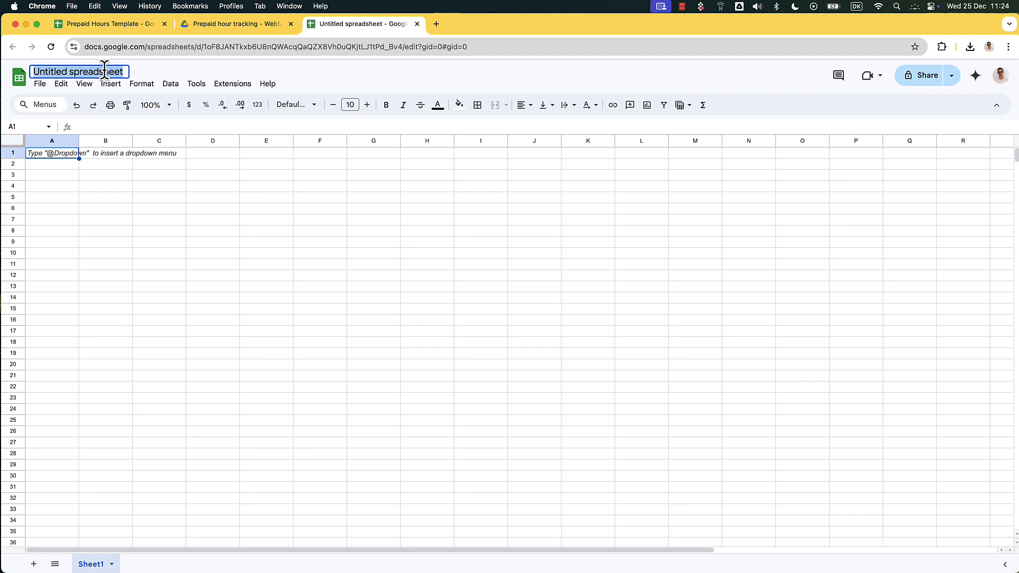
type("Pre")
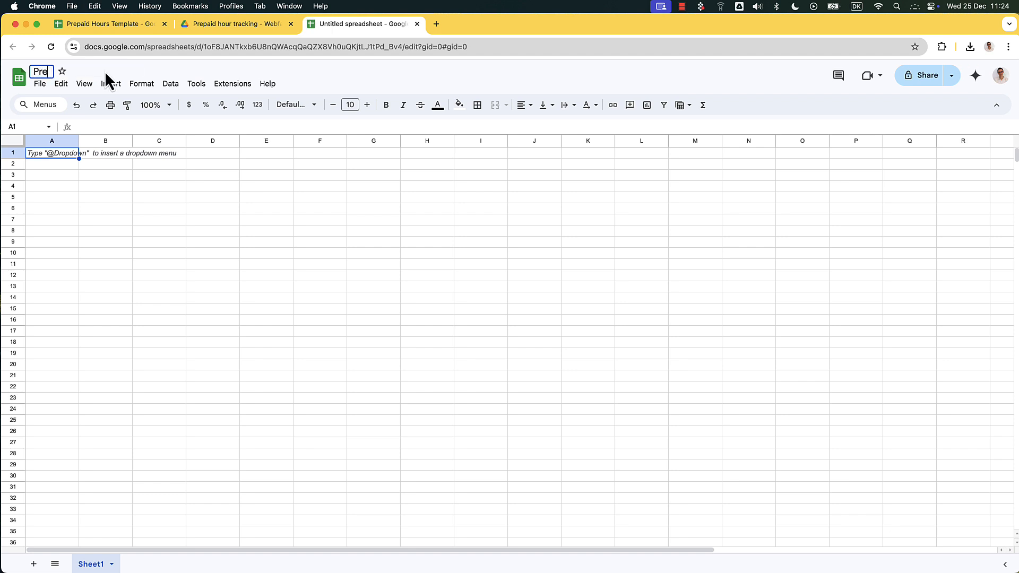
type("paid Hour")
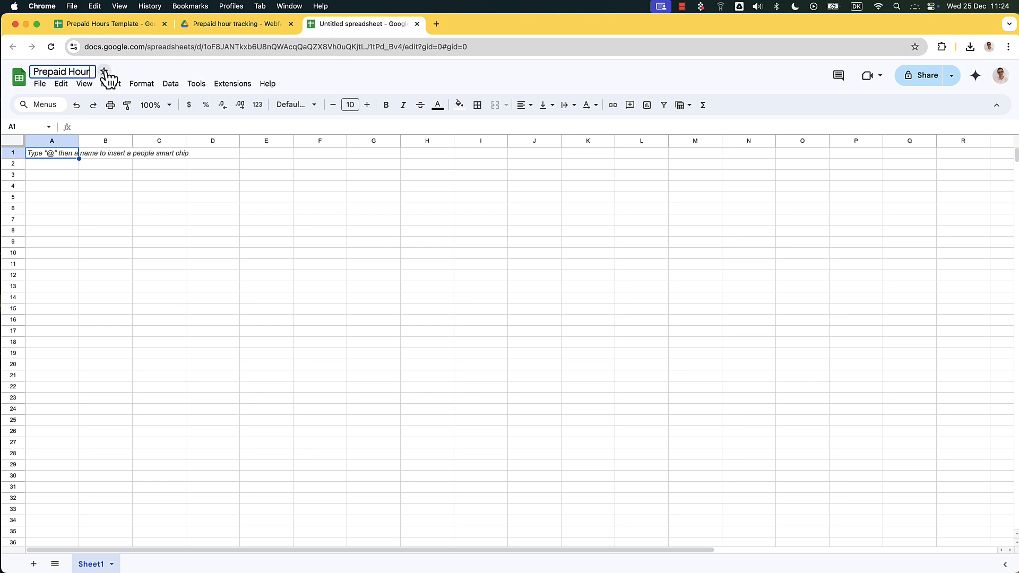
type("s Overview")
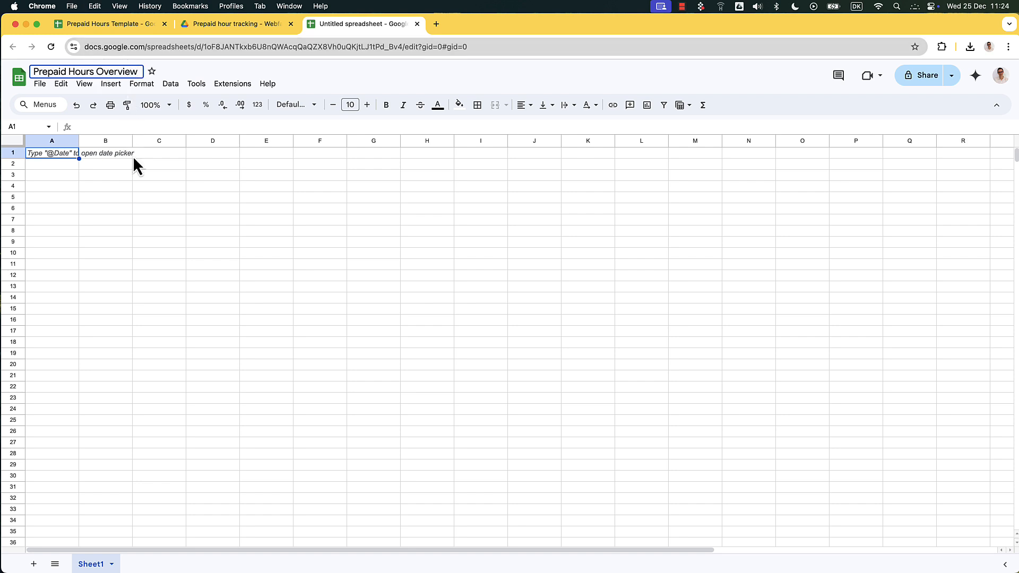
key("Return")
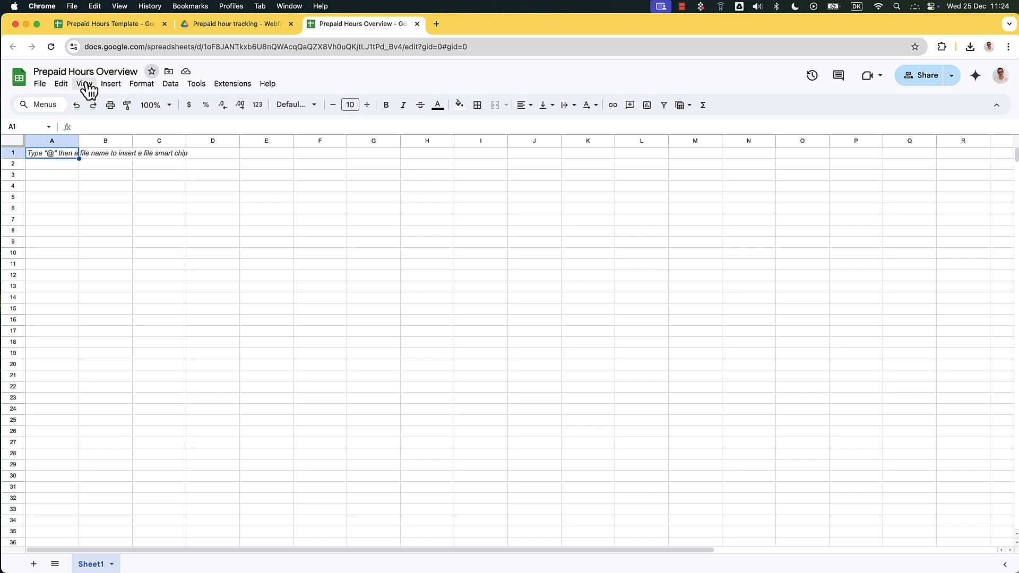
Insert a blank table at cell A1 from the featured pre-built tables
left_click(113, 86)
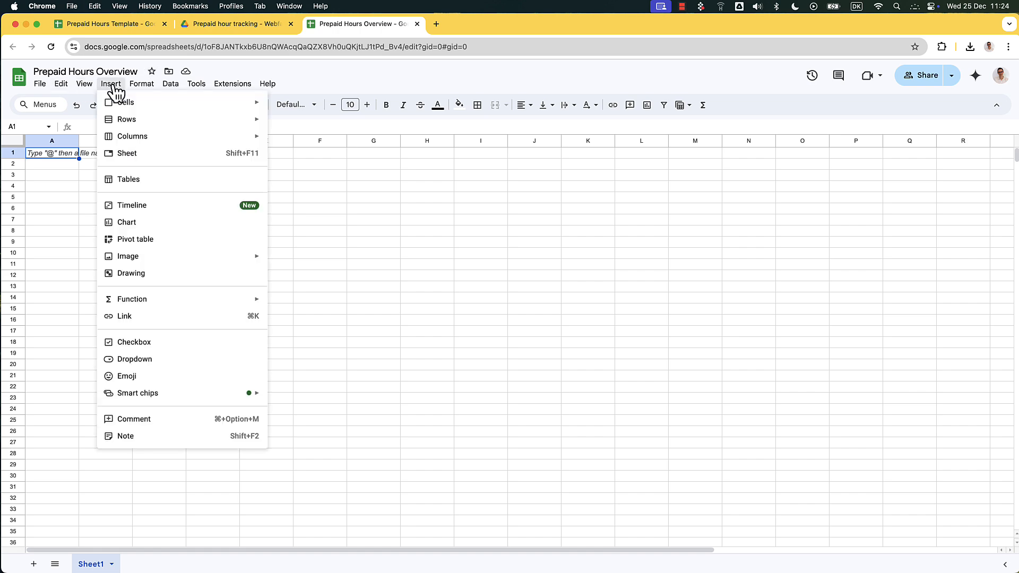
left_click(153, 180)
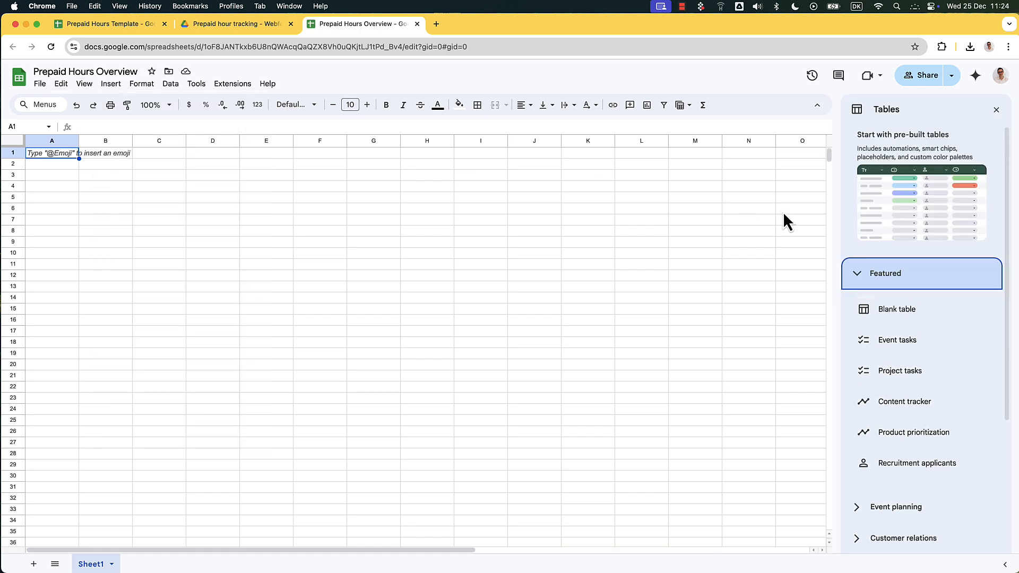
scroll(918, 417, "down", 1)
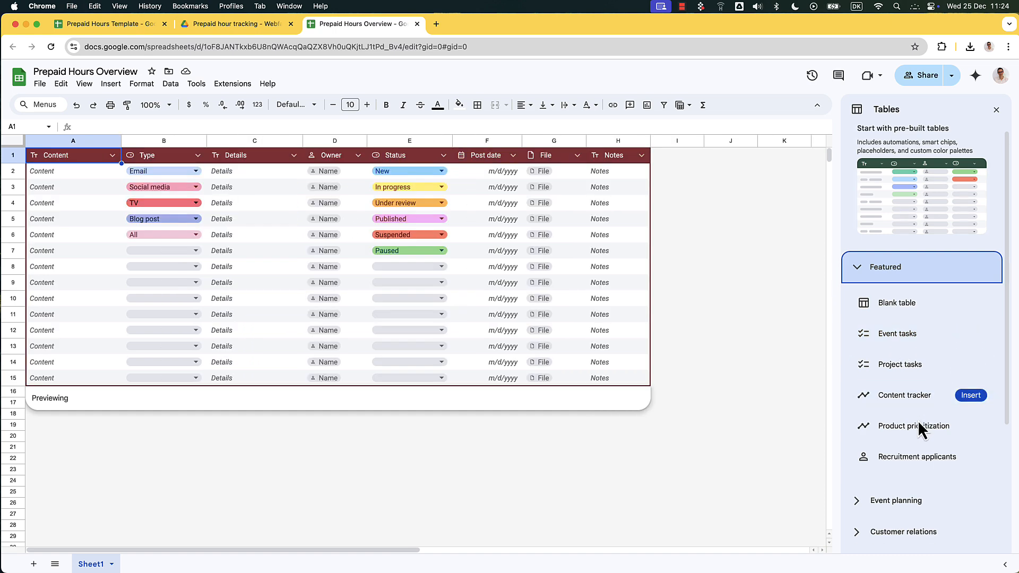
scroll(918, 448, "down", 2)
scroll(922, 462, "up", 3)
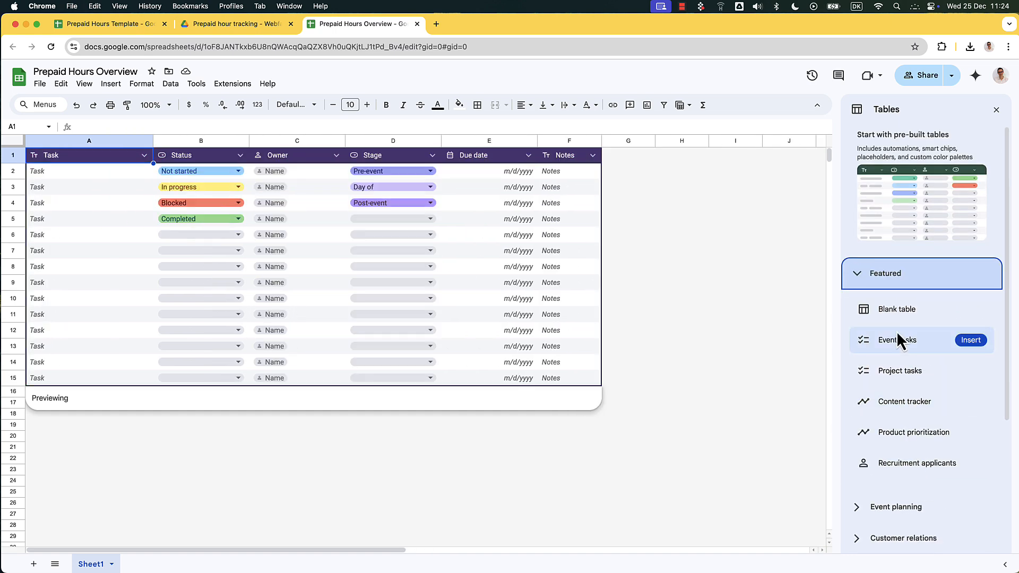
left_click(968, 311)
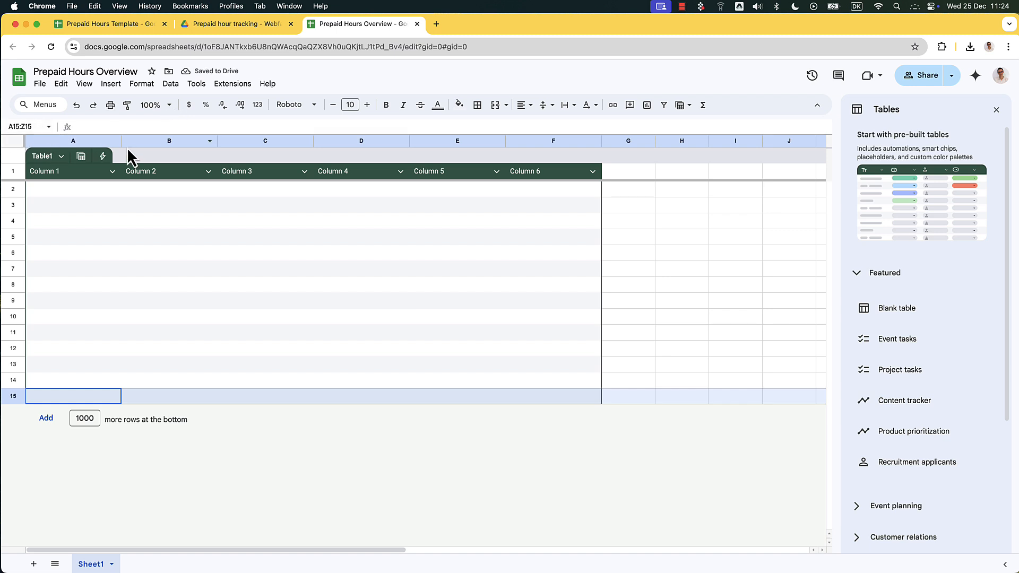
Apply the default alternating-color style with the blue header, second in the default styles, to the whole table A1:F15
left_click(64, 157)
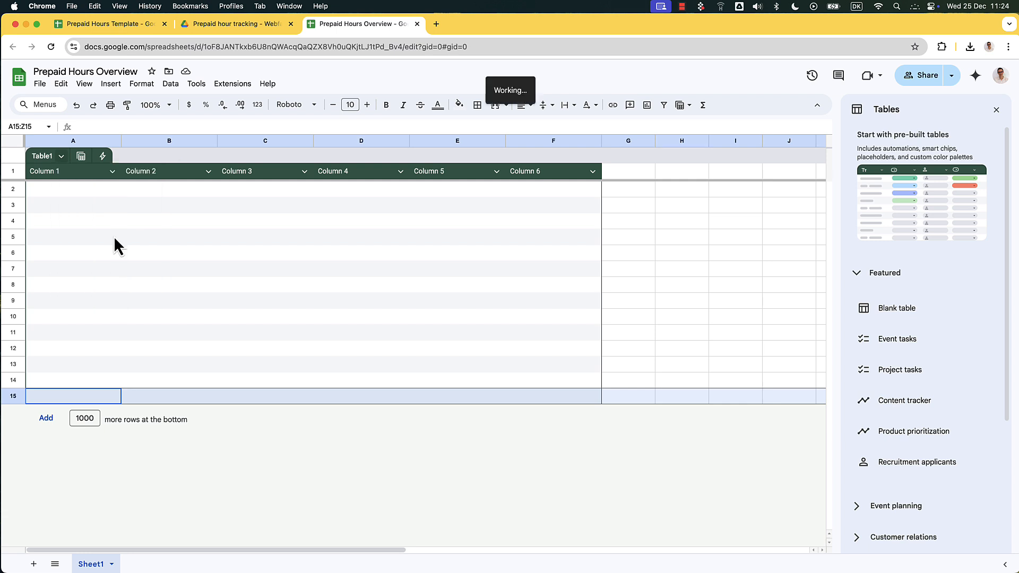
left_click(115, 234)
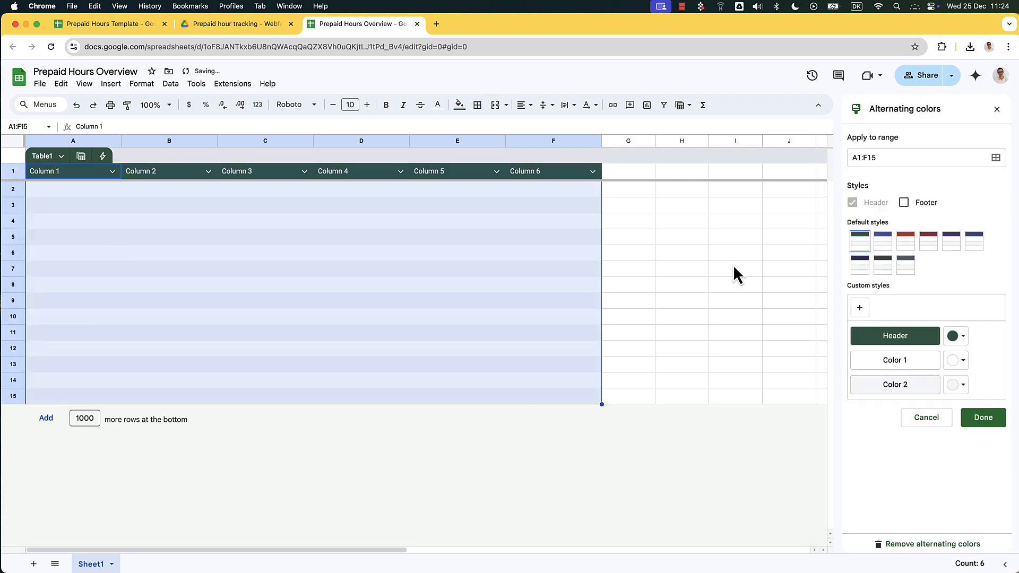
left_click(882, 247)
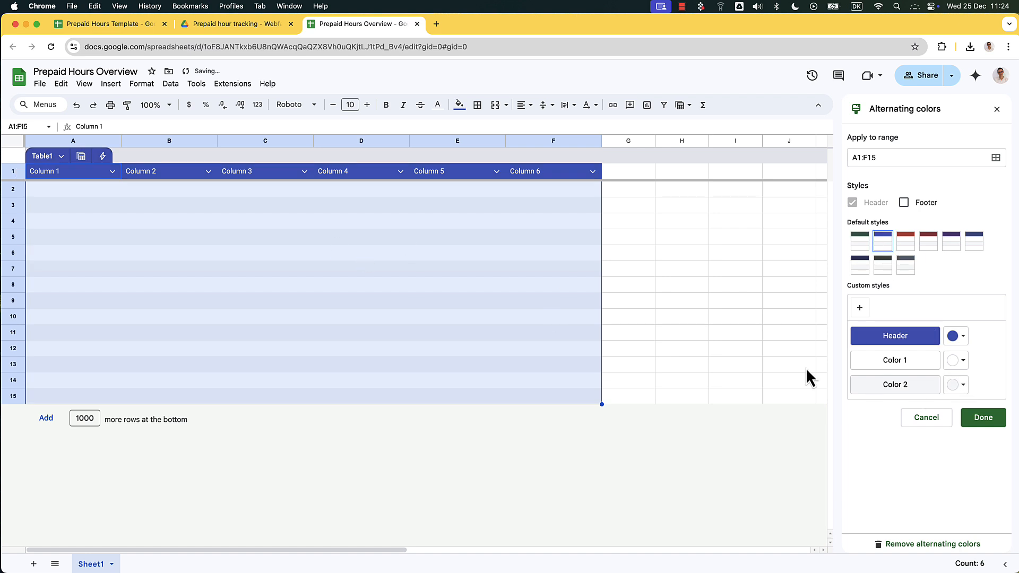
left_click(980, 419)
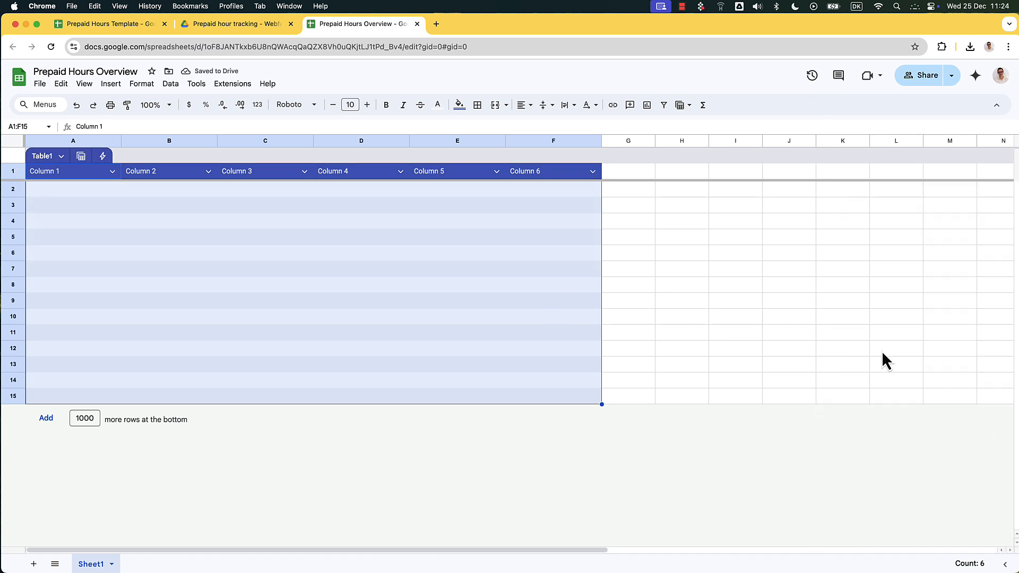
Rename the first three table column headers as "Date", "Type" and "Description"
left_click(49, 174)
triple_click(49, 174)
type("Date")
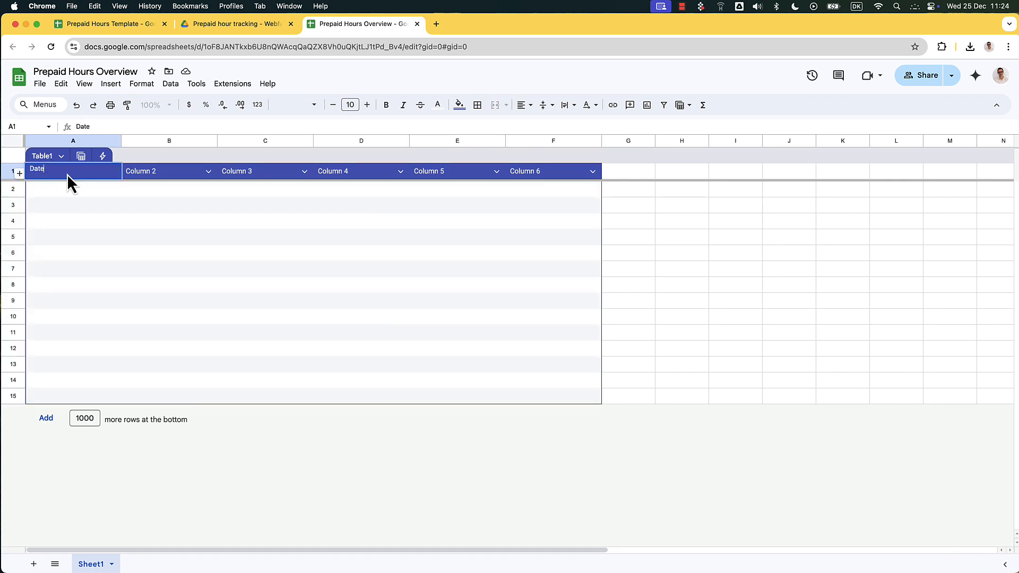
left_click(148, 174)
double_click(149, 173)
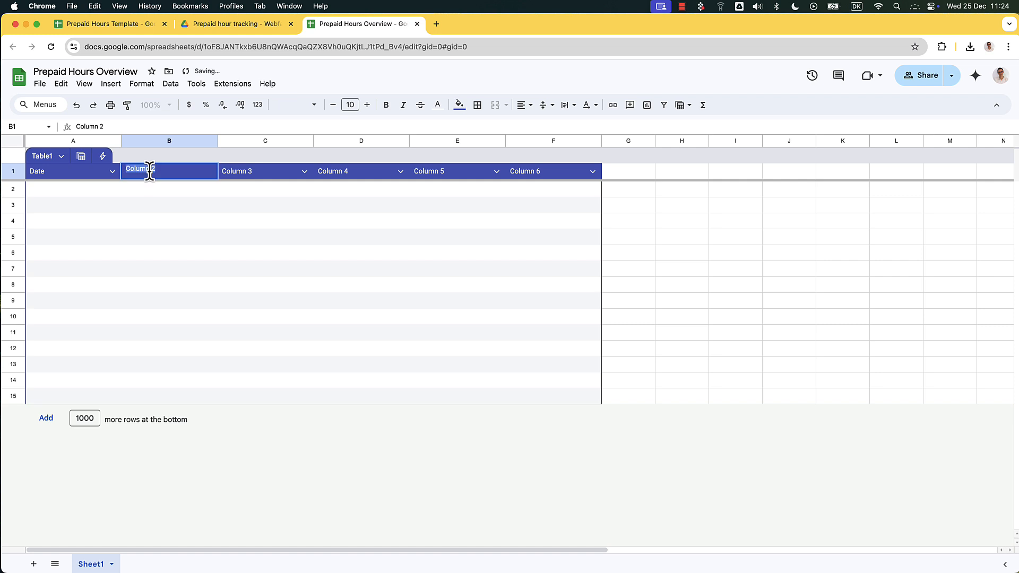
type("Type")
left_click(267, 178)
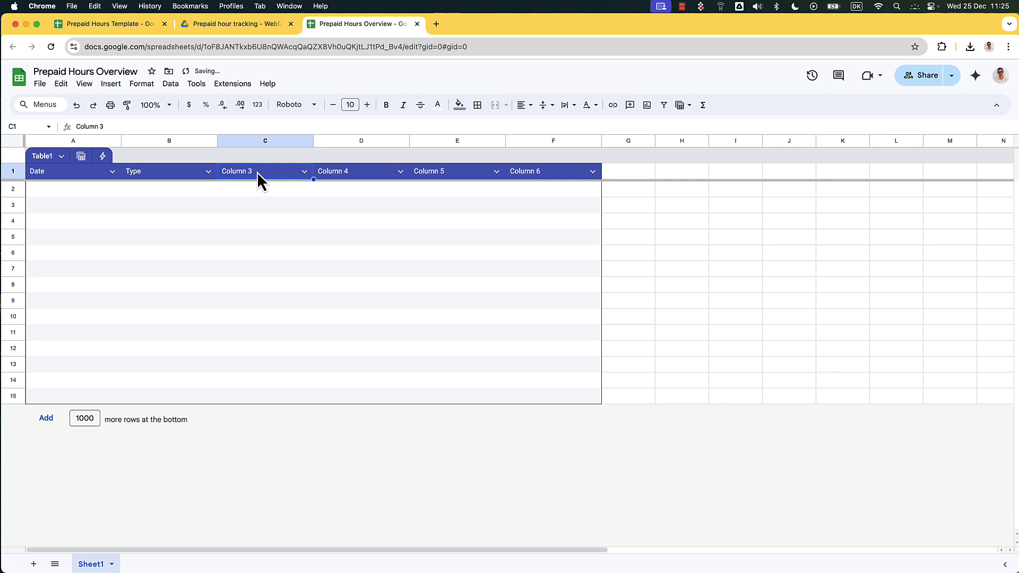
double_click(254, 173)
type("Description")
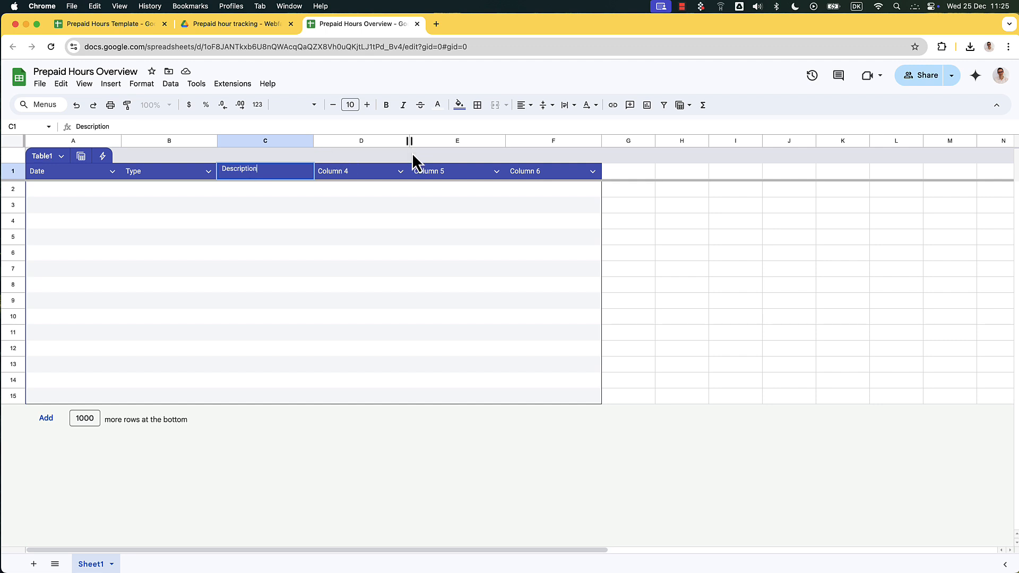
Rename the table's fourth column header as "Time Spent"
left_click(356, 174)
double_click(341, 171)
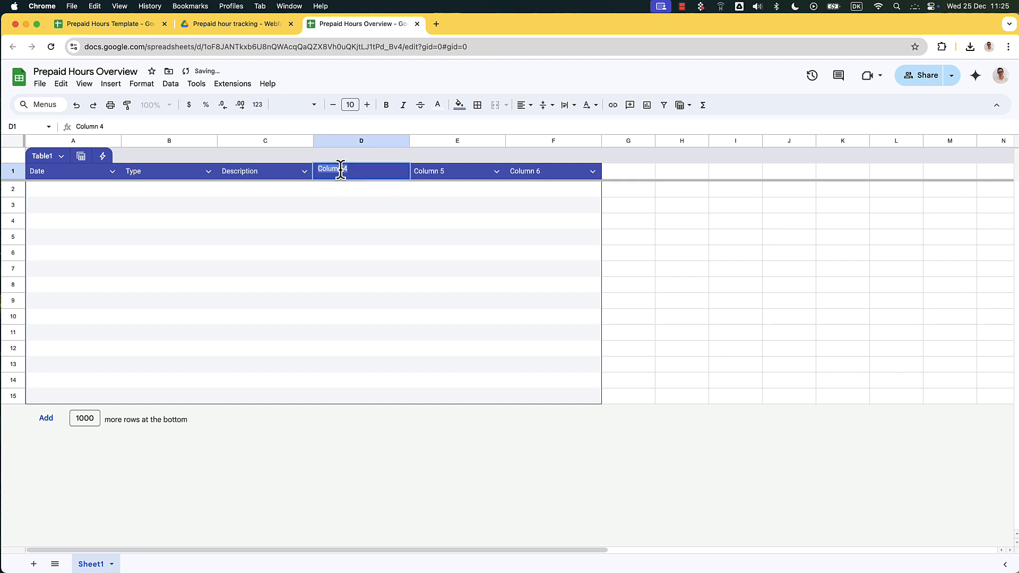
type("Hours Spent")
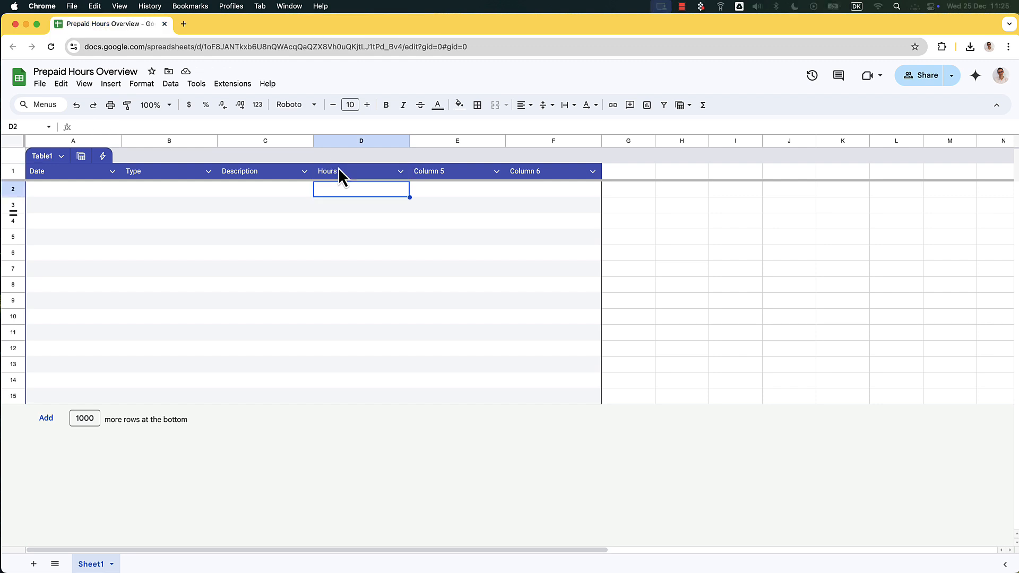
double_click(338, 171)
type("Time Spent")
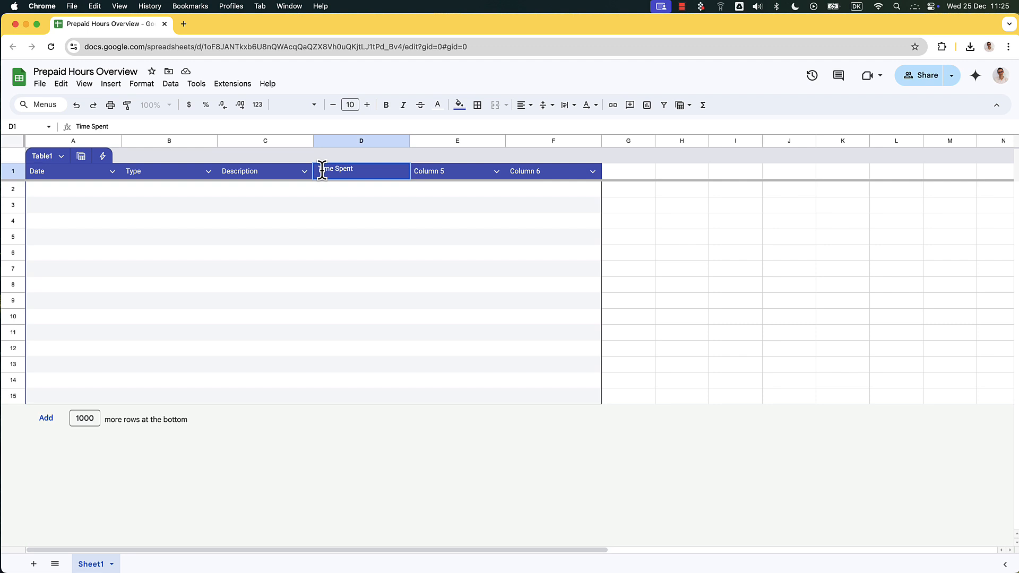
key("Return")
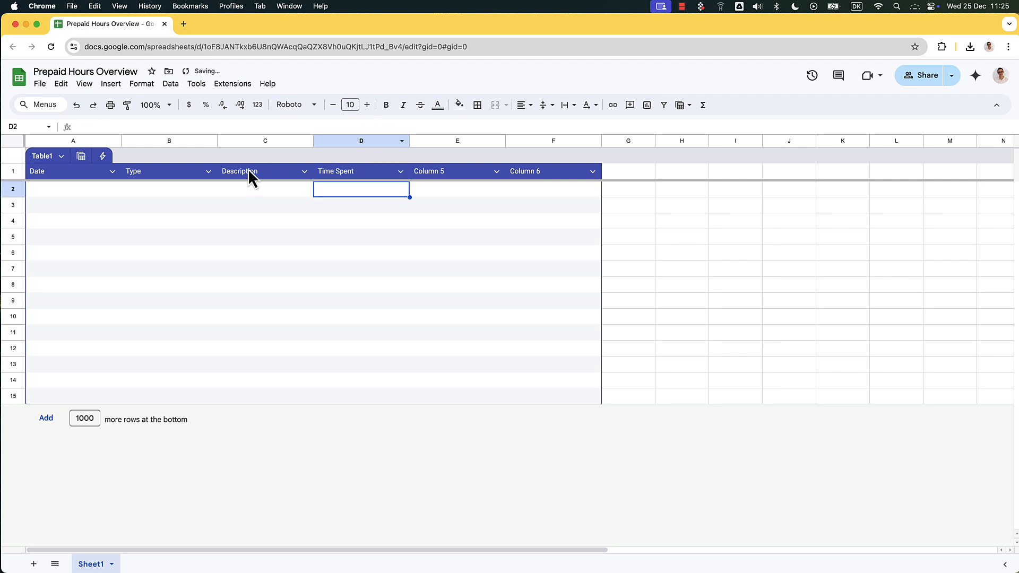
Change the third column header to "Task Description"
left_click(231, 168)
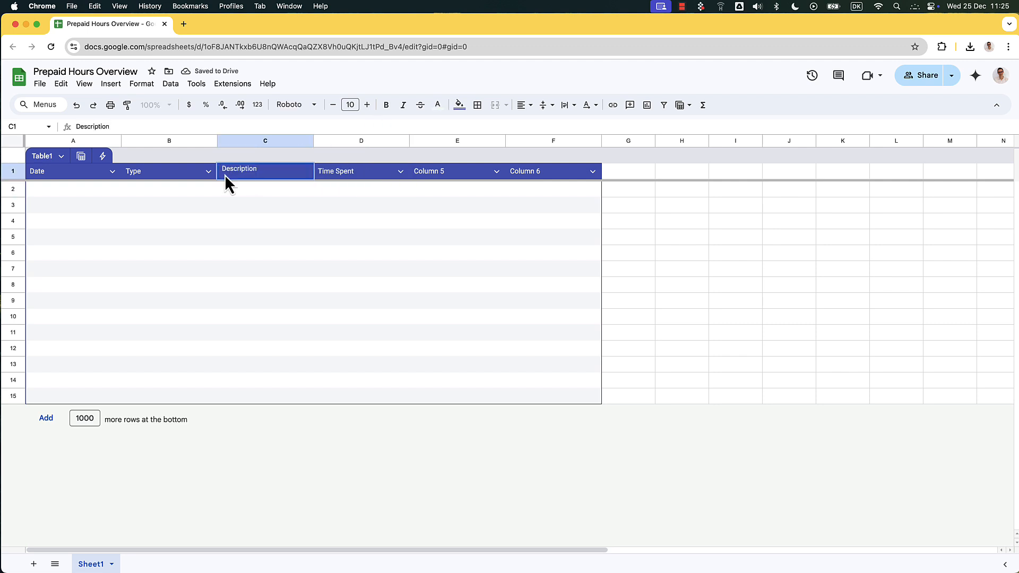
type("Task")
left_click(571, 207)
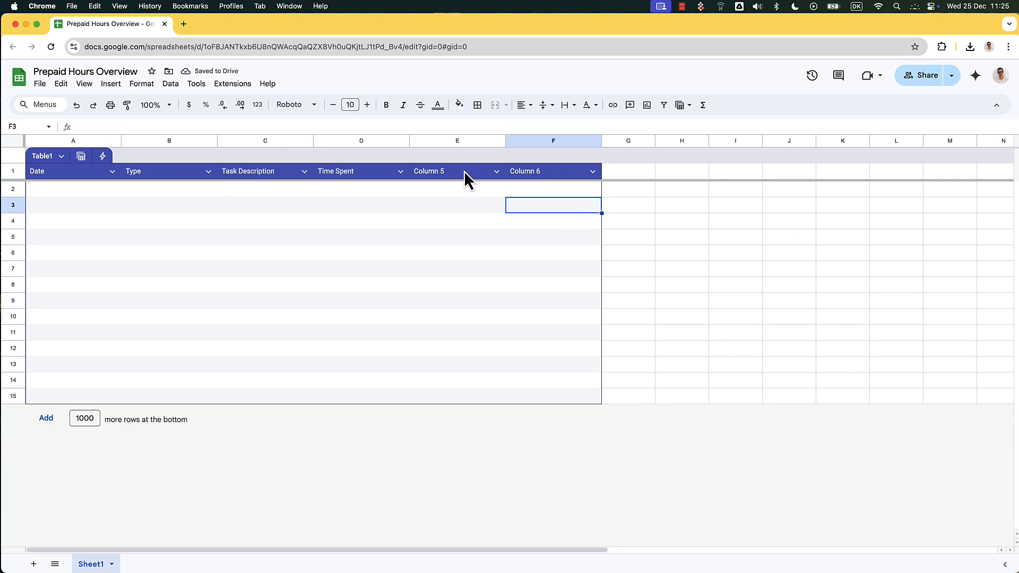
Delete the unused Column 6 and Column 5 from the table
left_click(556, 142)
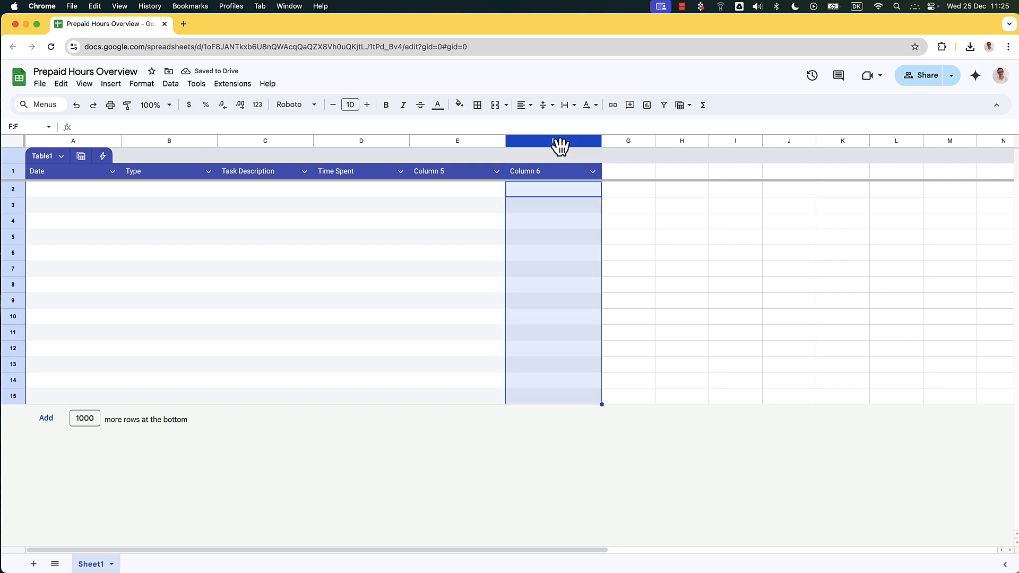
right_click(555, 140)
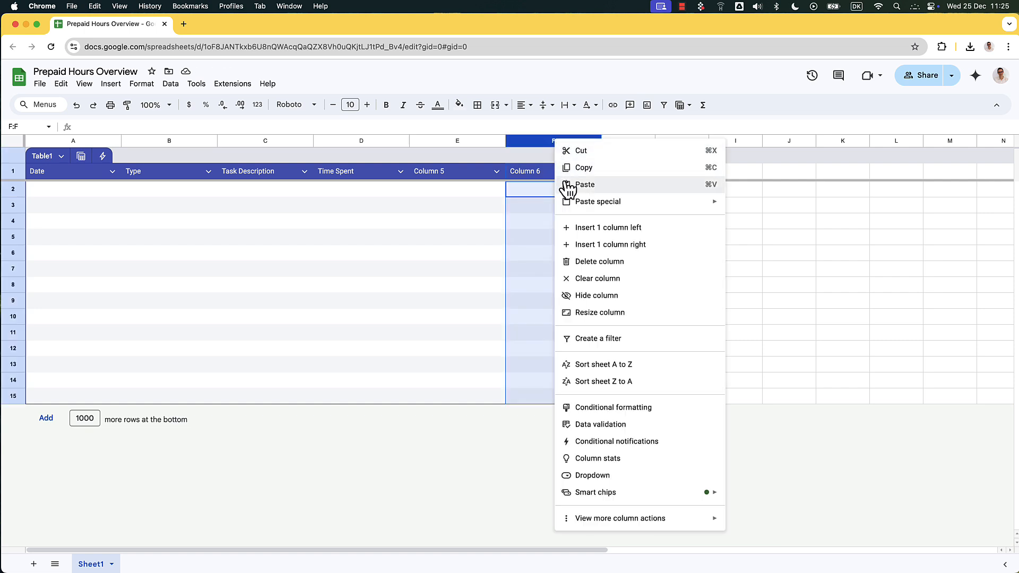
left_click(544, 174)
left_click(592, 171)
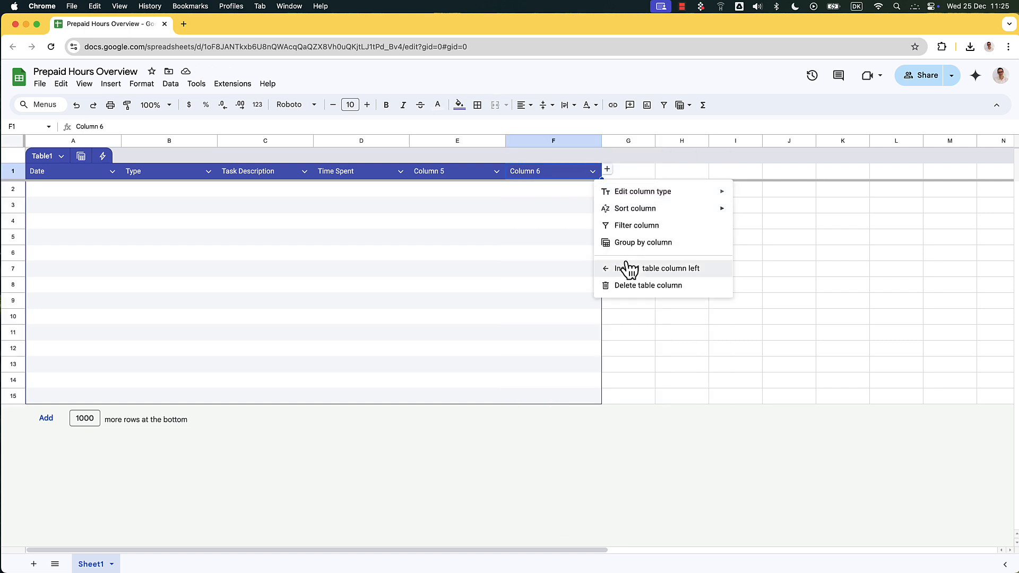
left_click(630, 287)
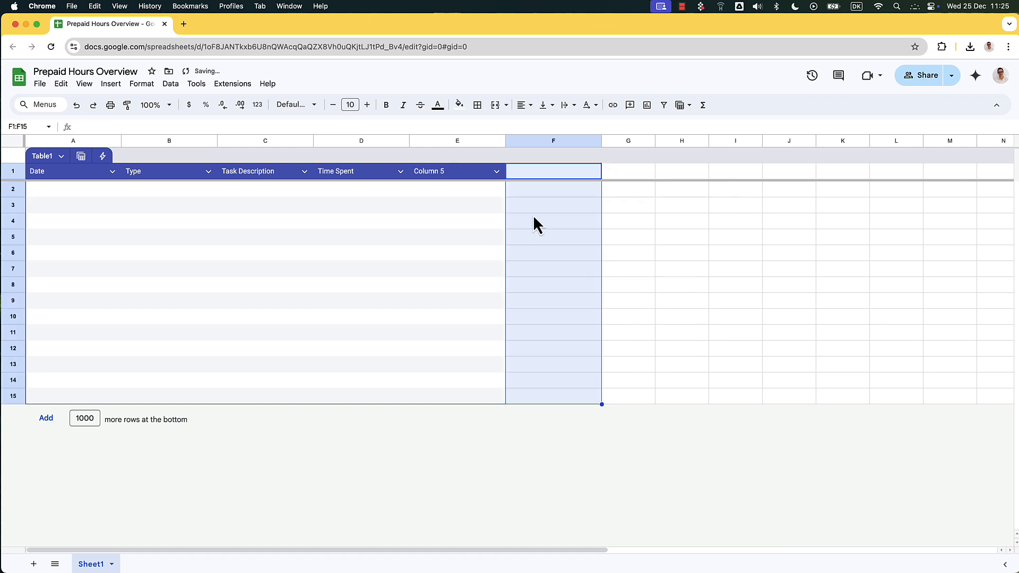
left_click(497, 171)
left_click(538, 282)
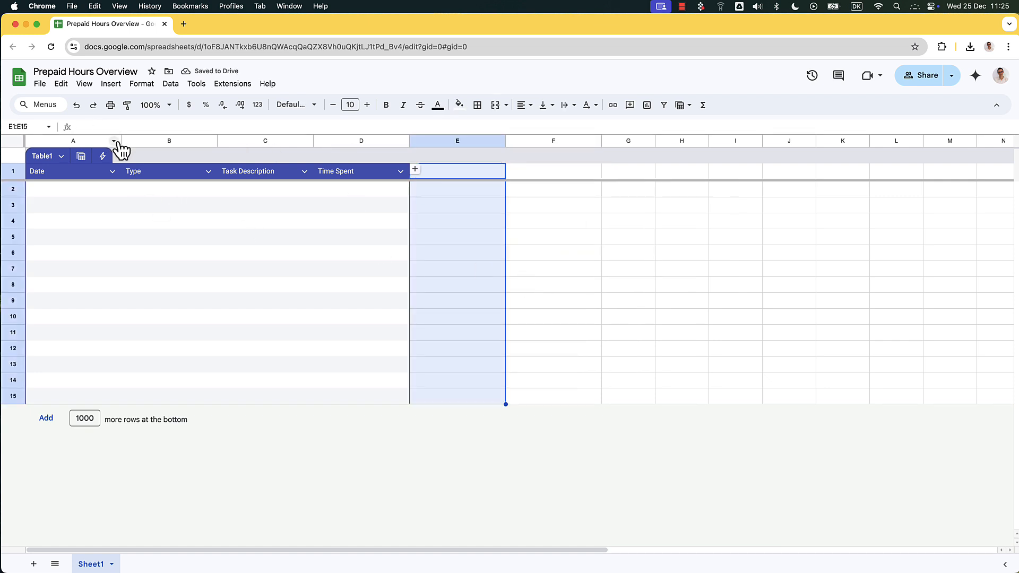
Narrow the Date column and widen the Task Description column to several times its width
left_click_drag(121, 141, 85, 140)
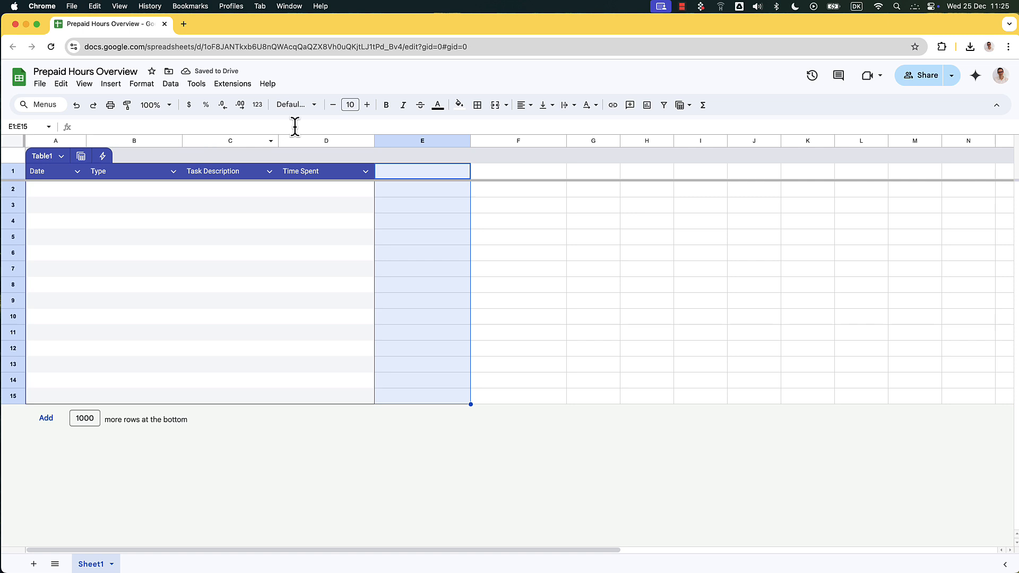
left_click_drag(279, 140, 619, 155)
mouse_move(721, 171)
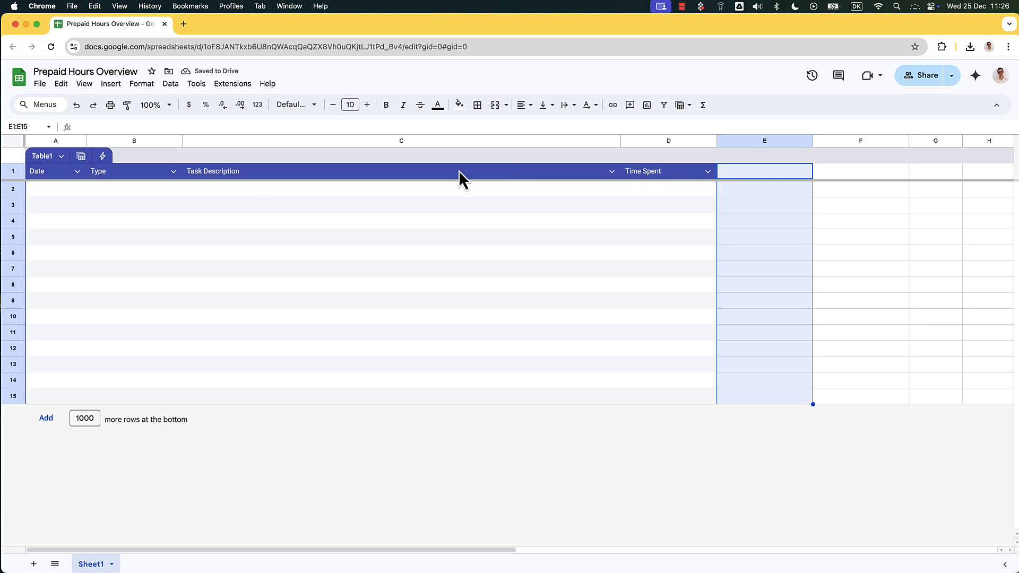
Set the Date column's type to Date and enter December 25, 2024 in cell A2
left_click(77, 172)
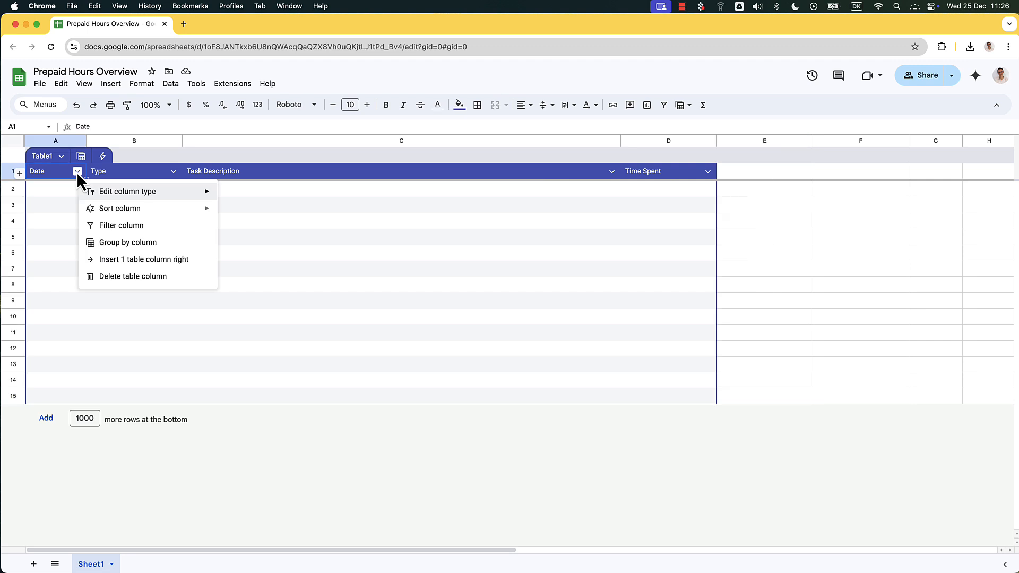
mouse_move(170, 194)
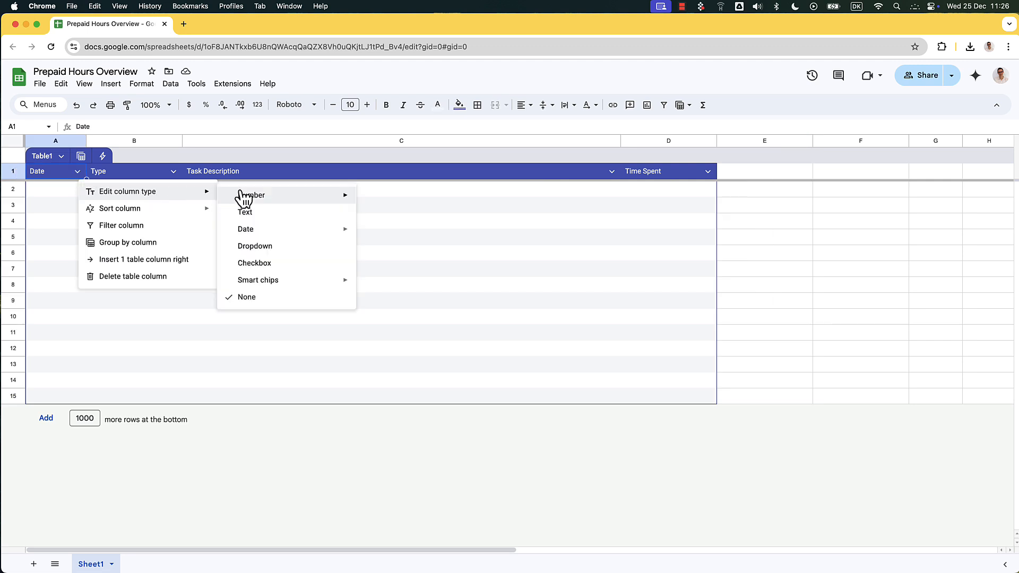
mouse_move(293, 233)
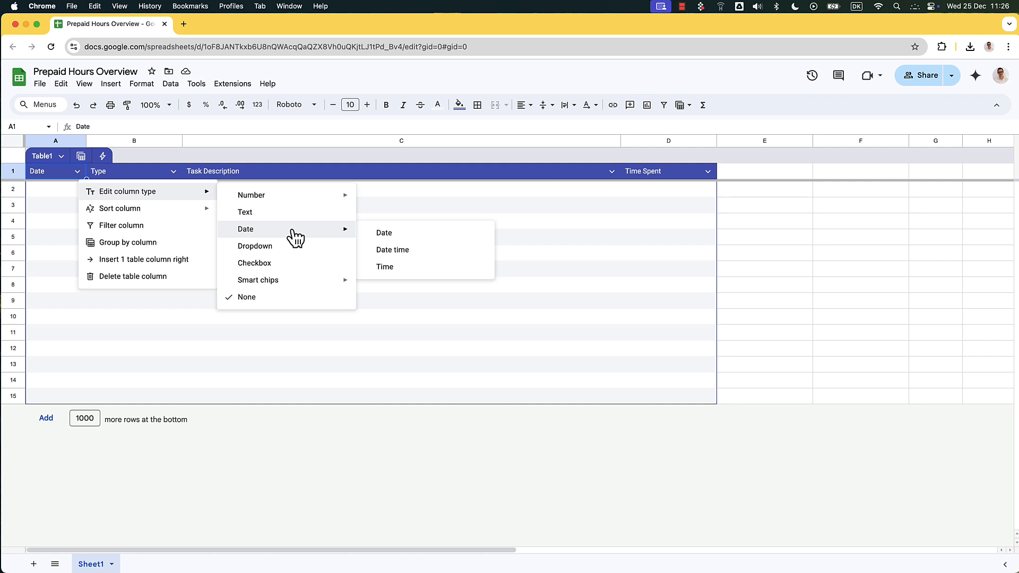
left_click(418, 236)
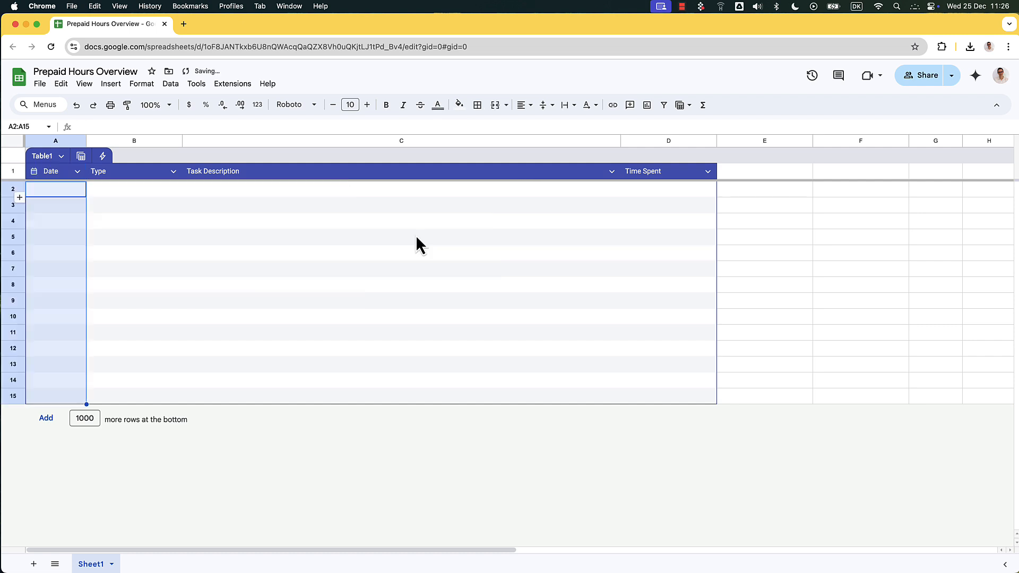
double_click(51, 189)
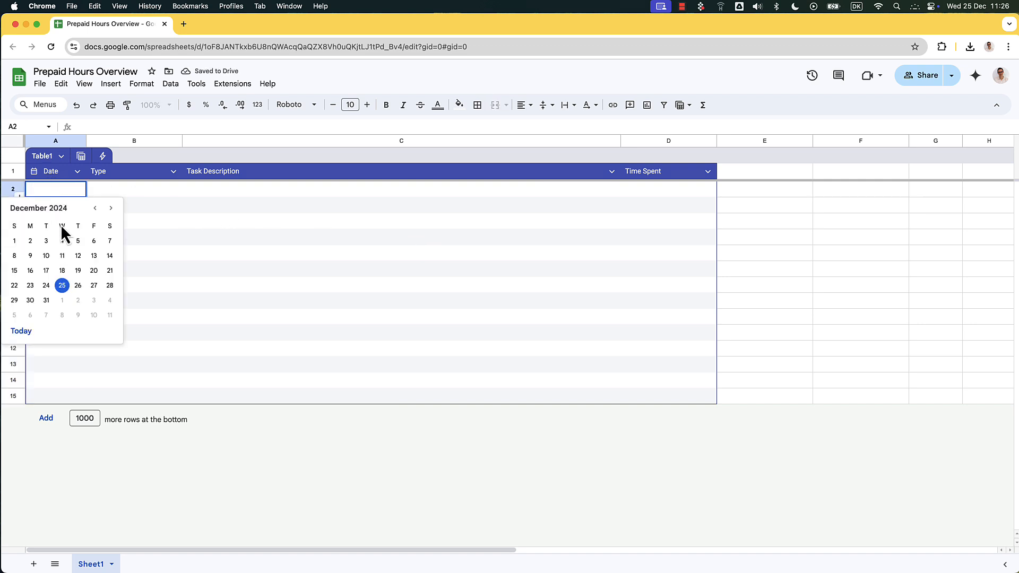
left_click(63, 286)
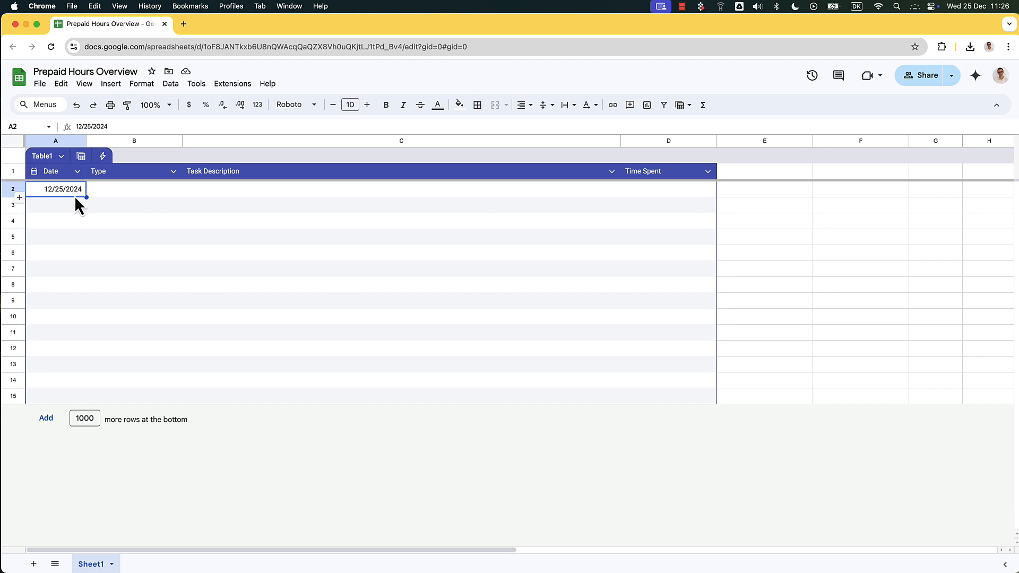
Apply the custom day/month/year date format, shown as 5/8/1930, to cells A2:A15
left_click(55, 178)
left_click_drag(57, 200, 62, 393)
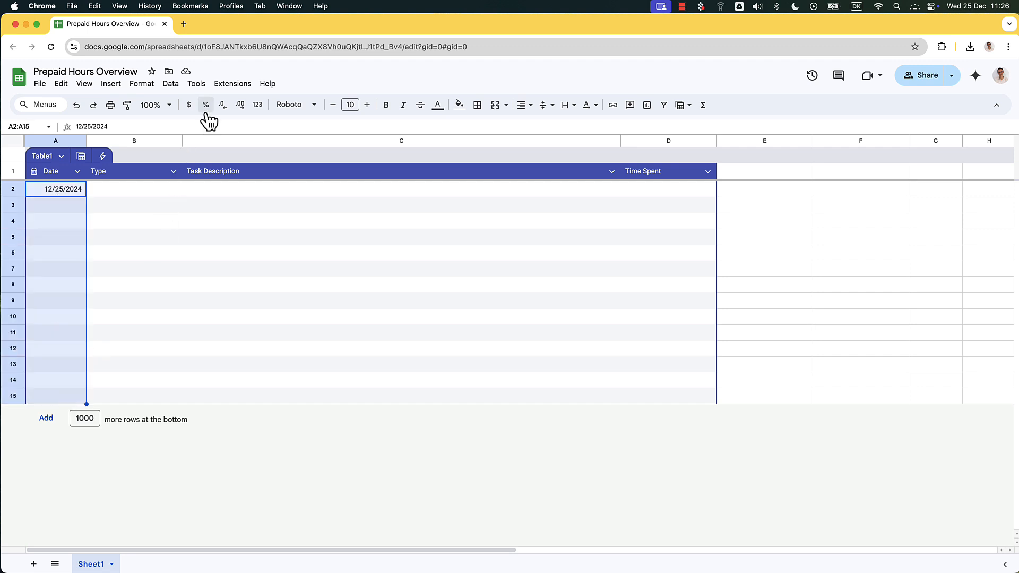
left_click(141, 83)
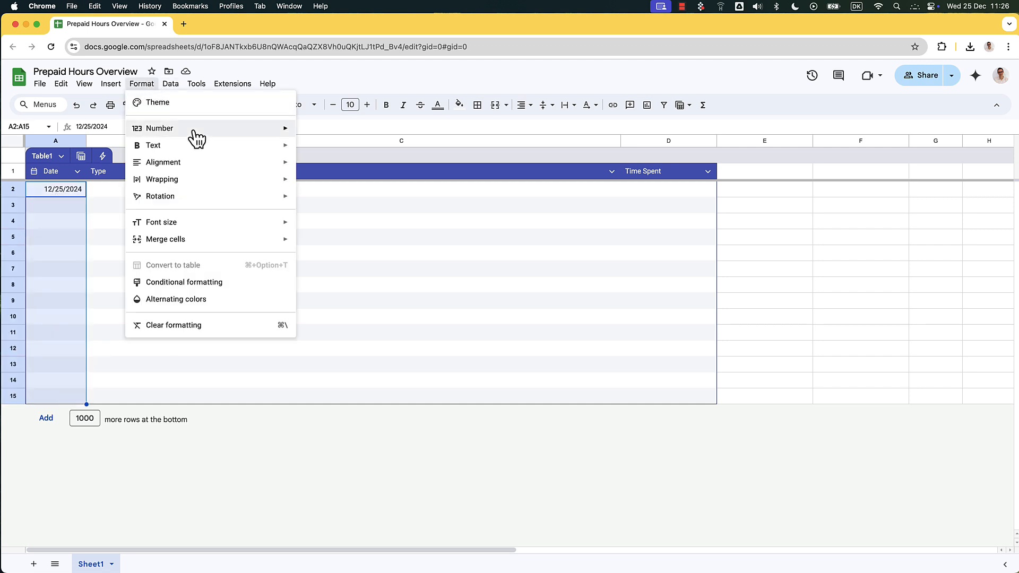
mouse_move(199, 137)
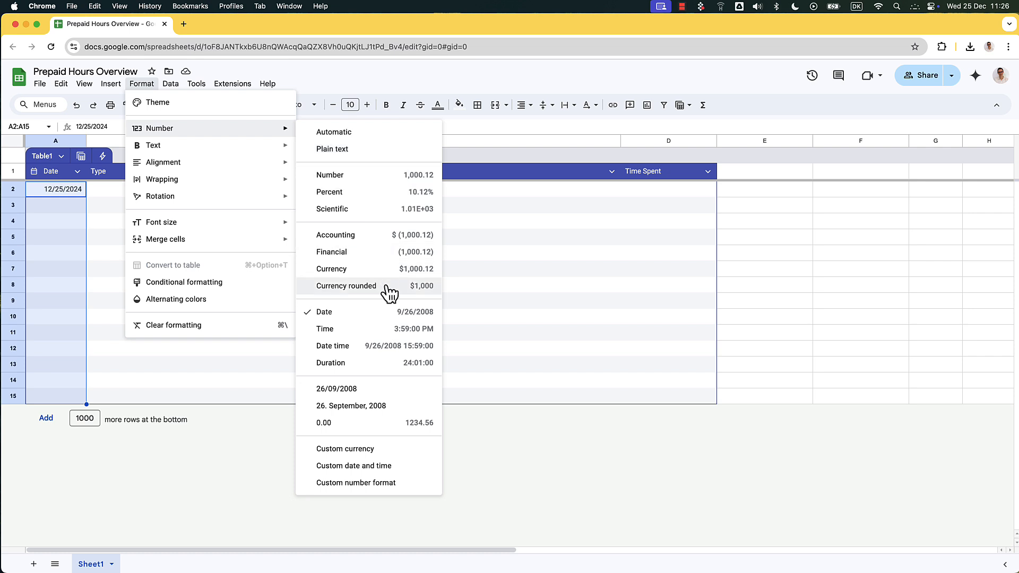
left_click(397, 465)
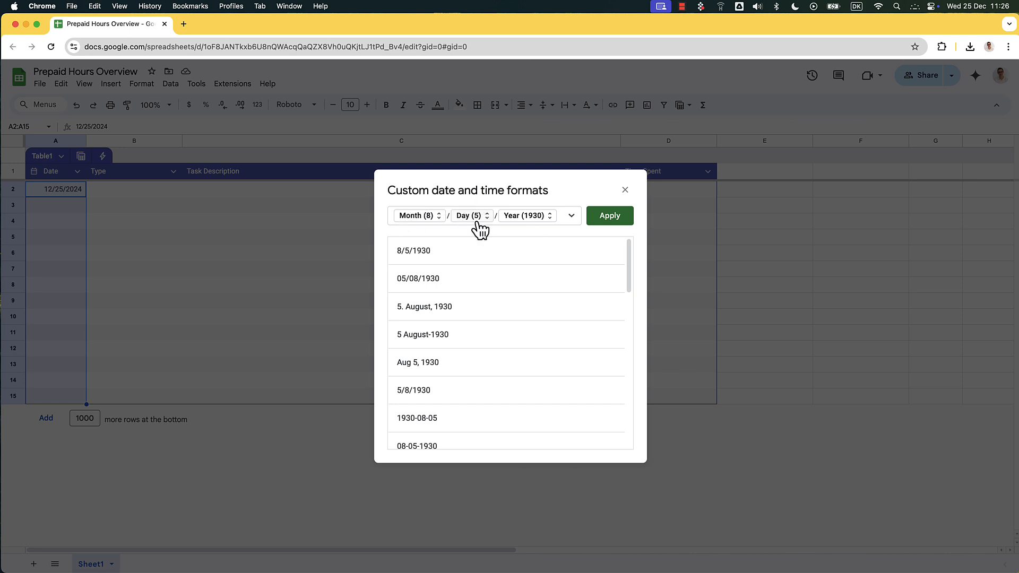
scroll(482, 325, "down", 2)
scroll(460, 344, "down", 1)
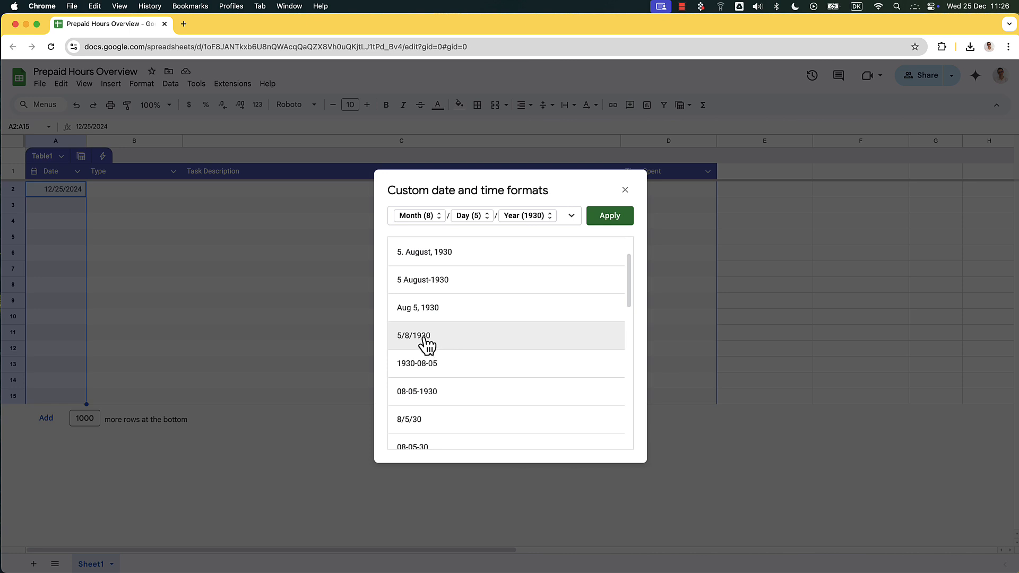
left_click(427, 342)
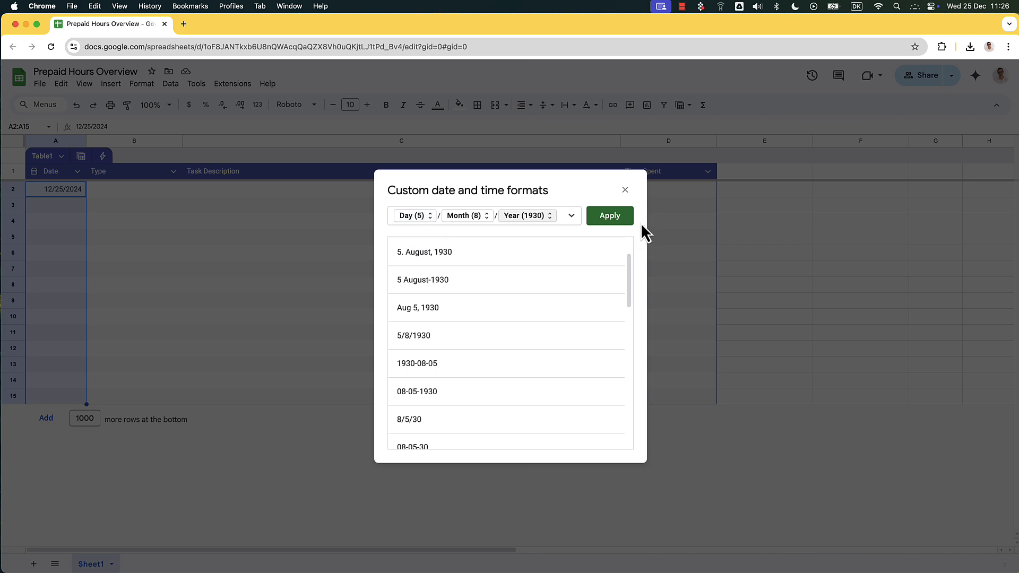
left_click(624, 220)
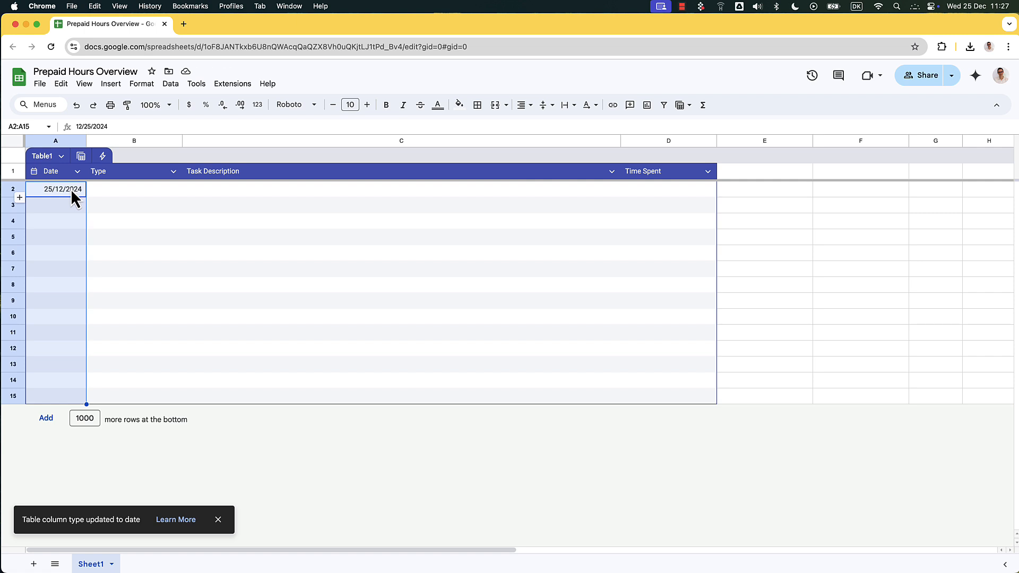
left_click(120, 191)
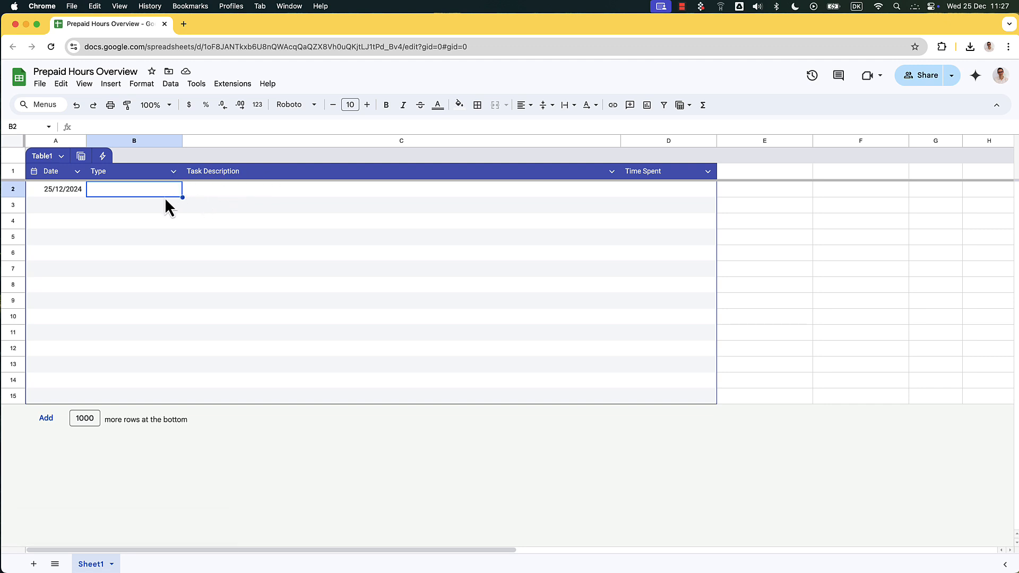
Change the Type column's column type to Dropdown
left_click(173, 172)
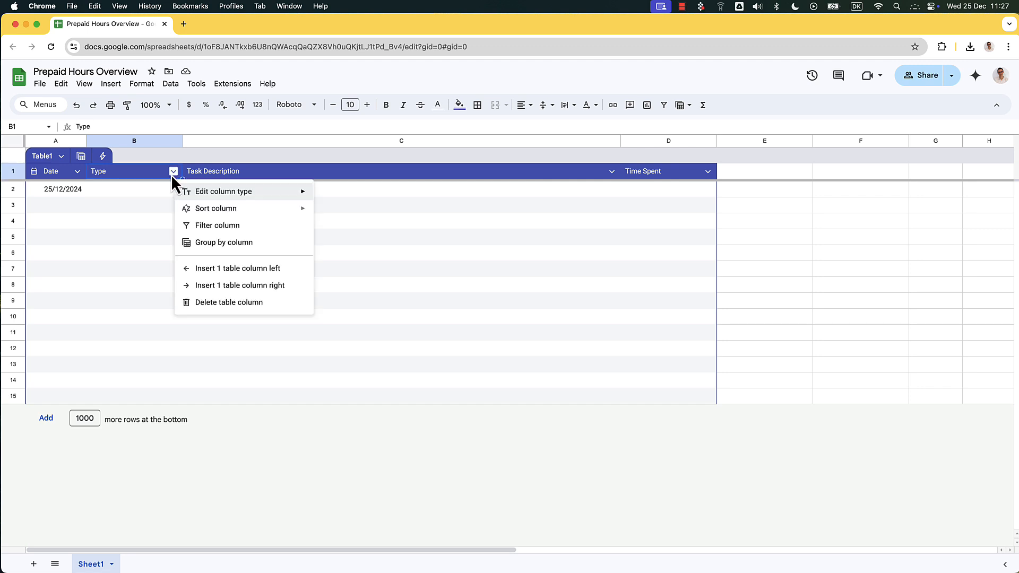
left_click(143, 197)
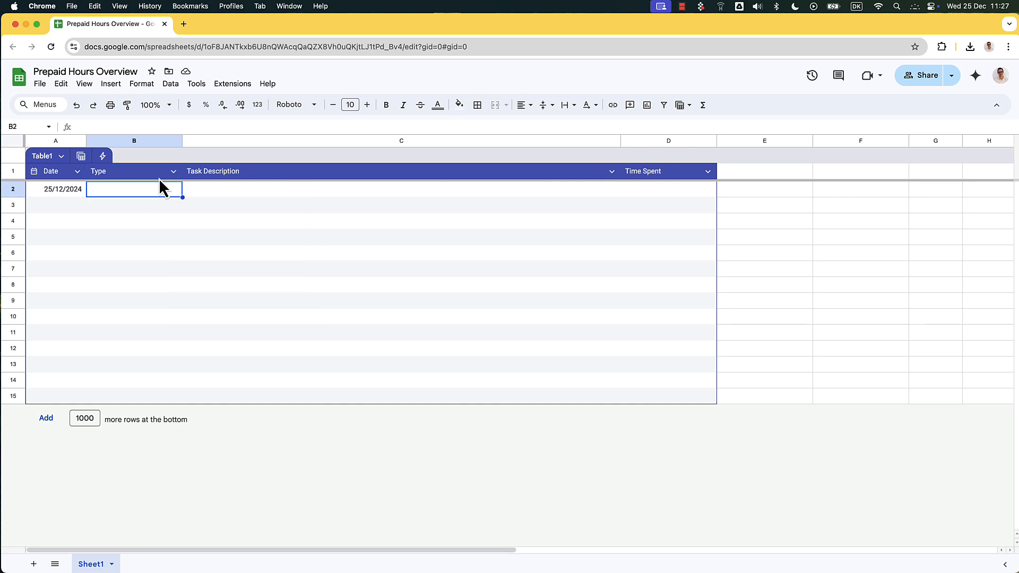
left_click(173, 171)
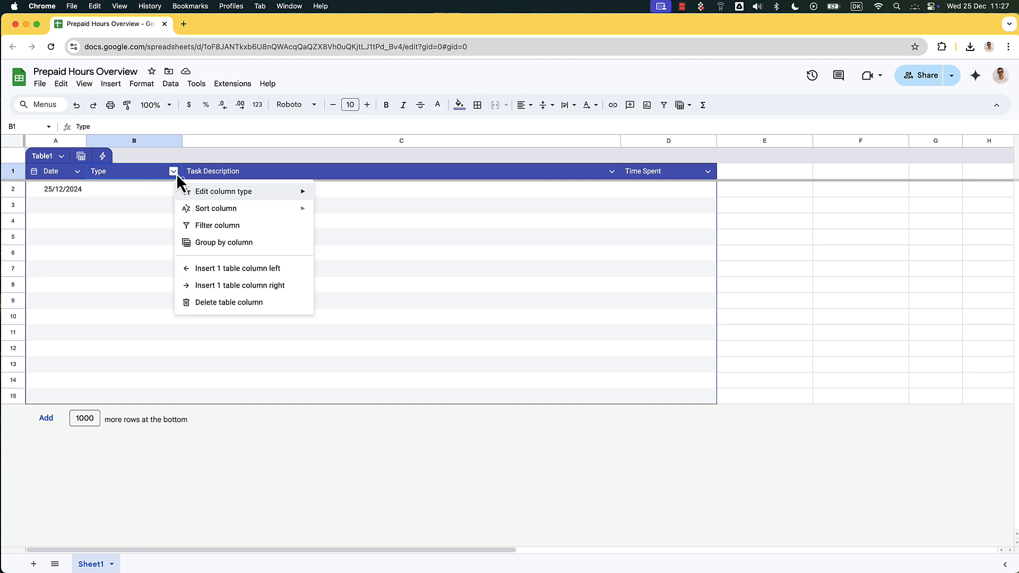
mouse_move(289, 193)
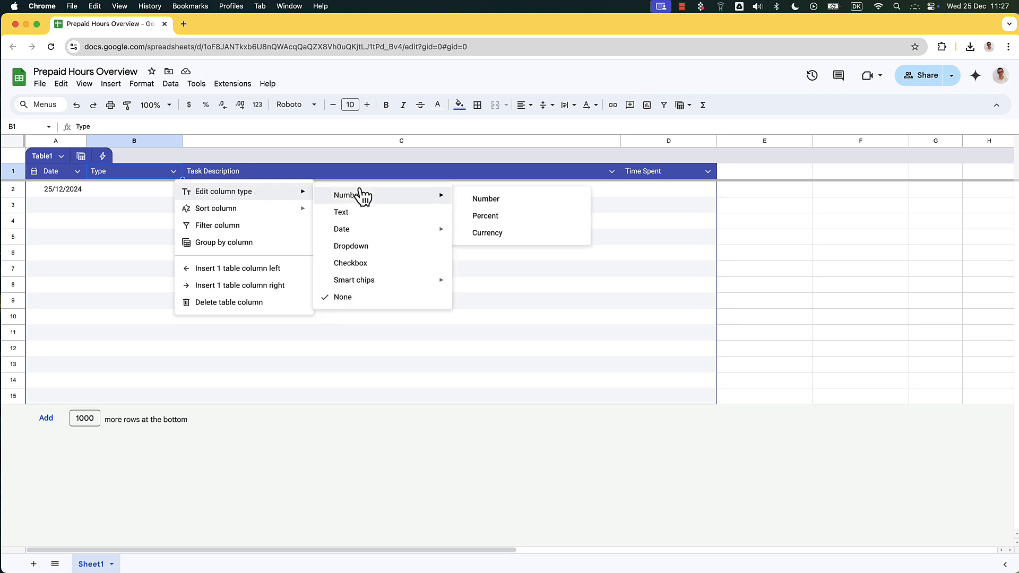
mouse_move(418, 287)
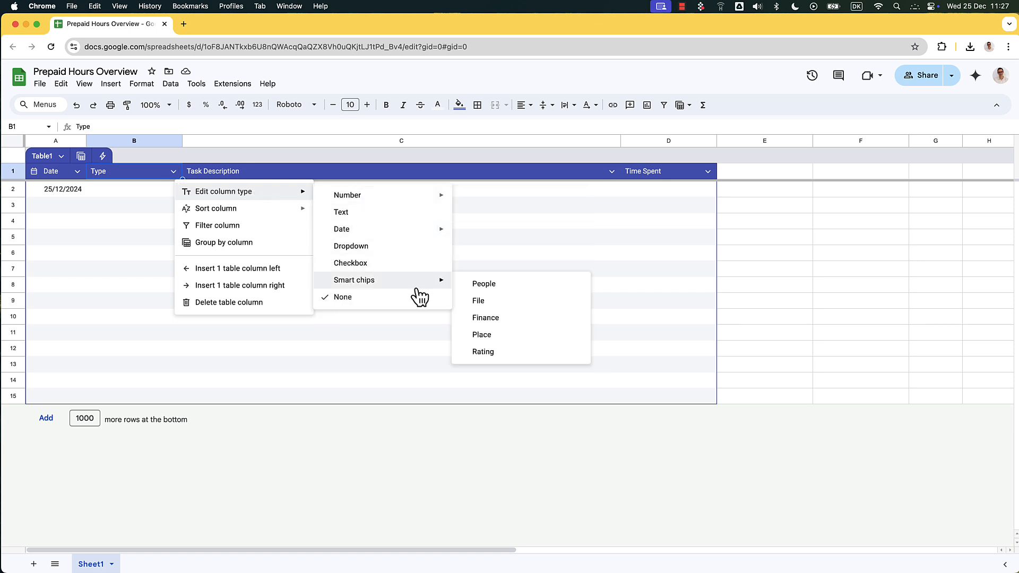
left_click(404, 254)
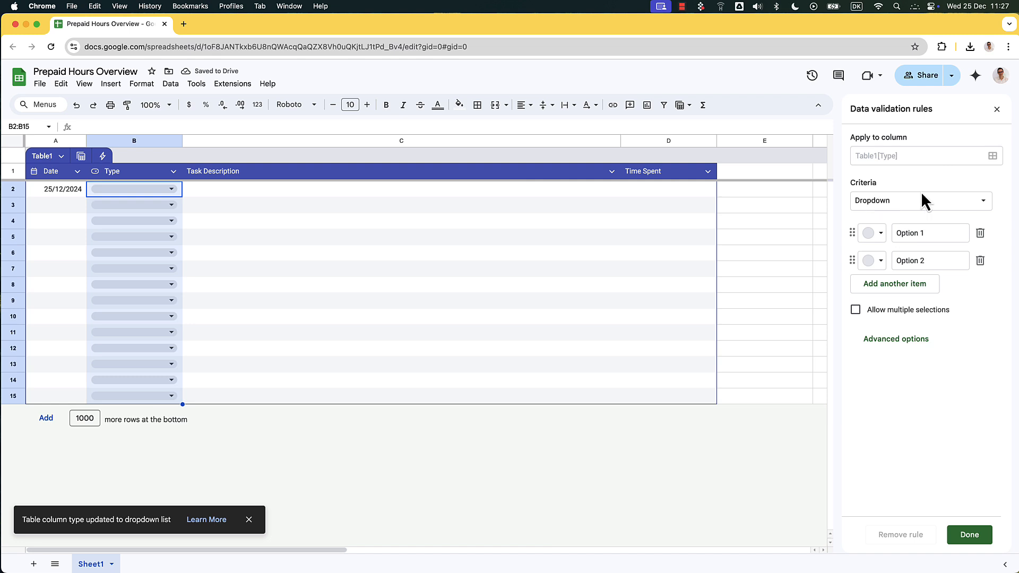
Rename the first two dropdown options Design and Development, and add a third option named Content
left_click(919, 234)
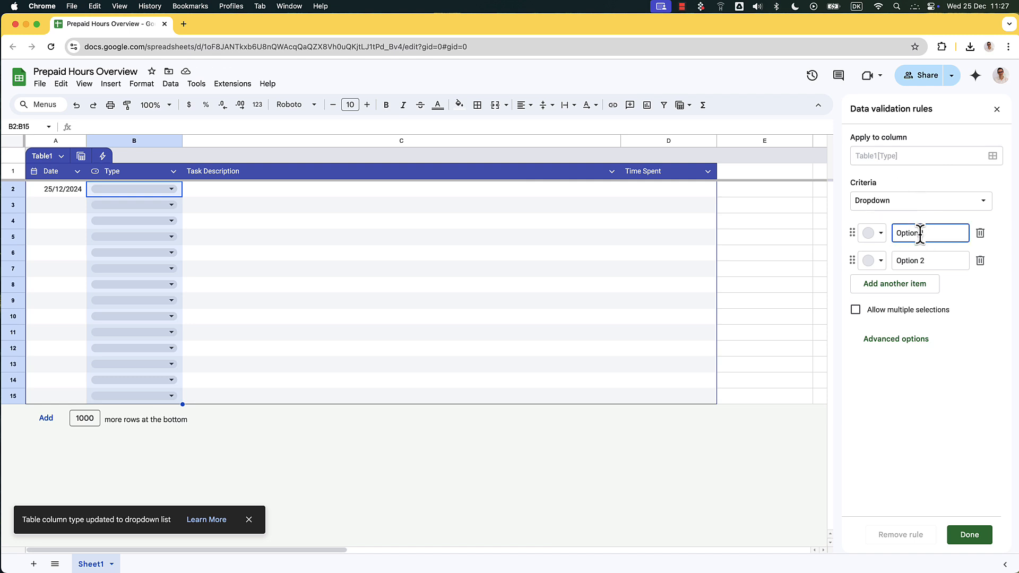
triple_click(920, 234)
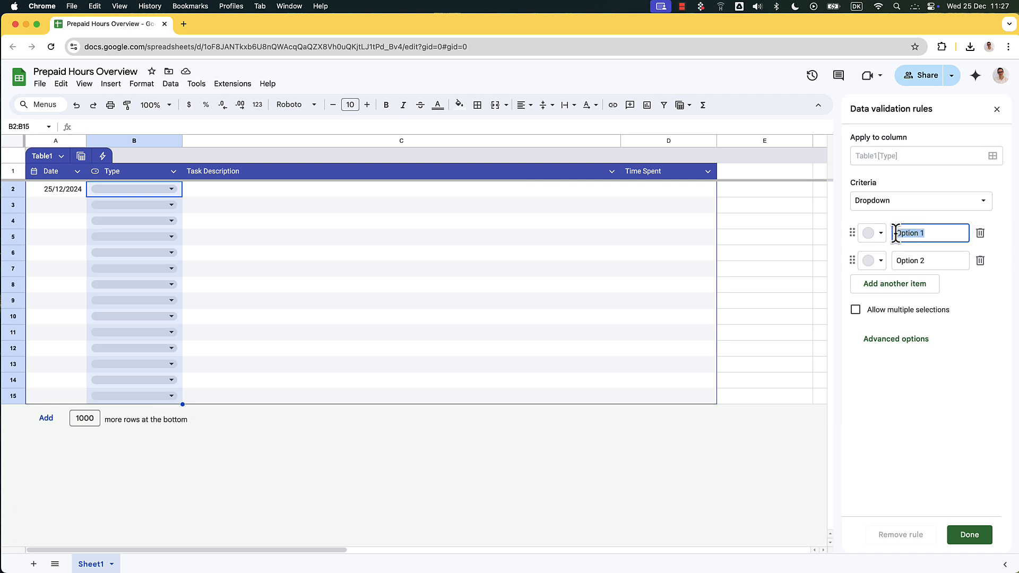
type("Design")
left_click(939, 261)
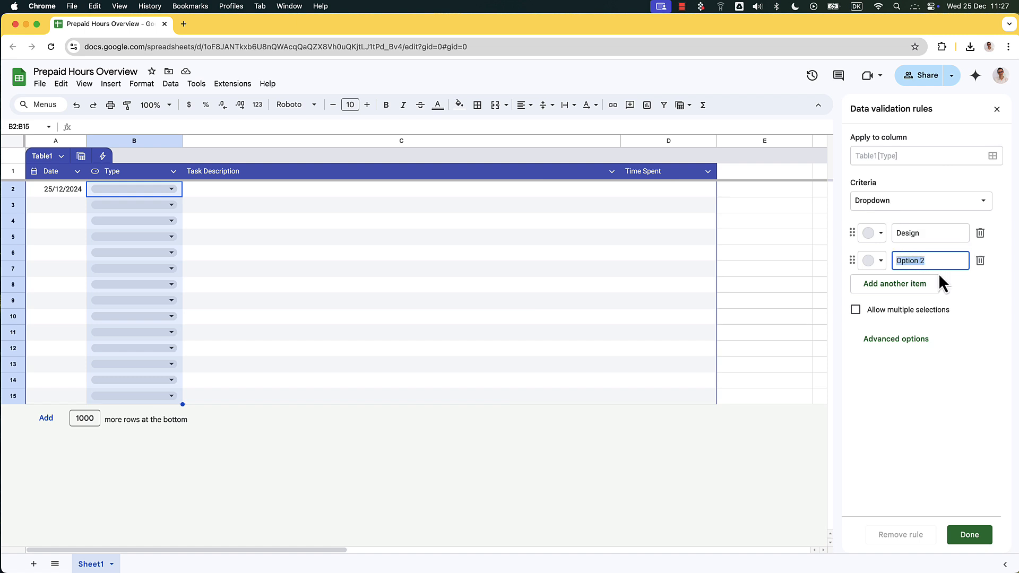
type("Development")
left_click(902, 287)
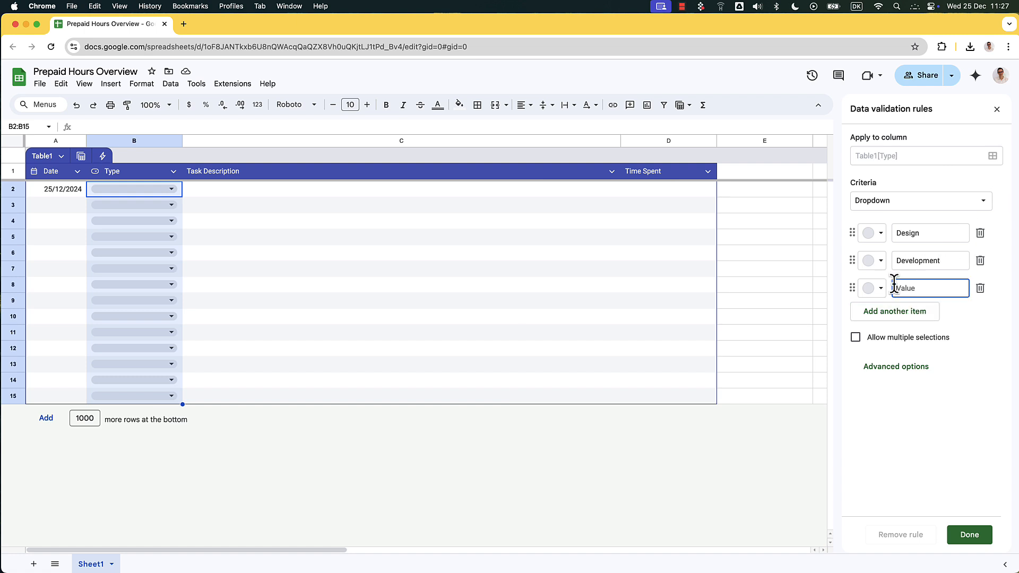
type("Content")
Add two more dropdown options for the Type column: "Maintenance & Support" and "Comunication & Strategy"
left_click(884, 314)
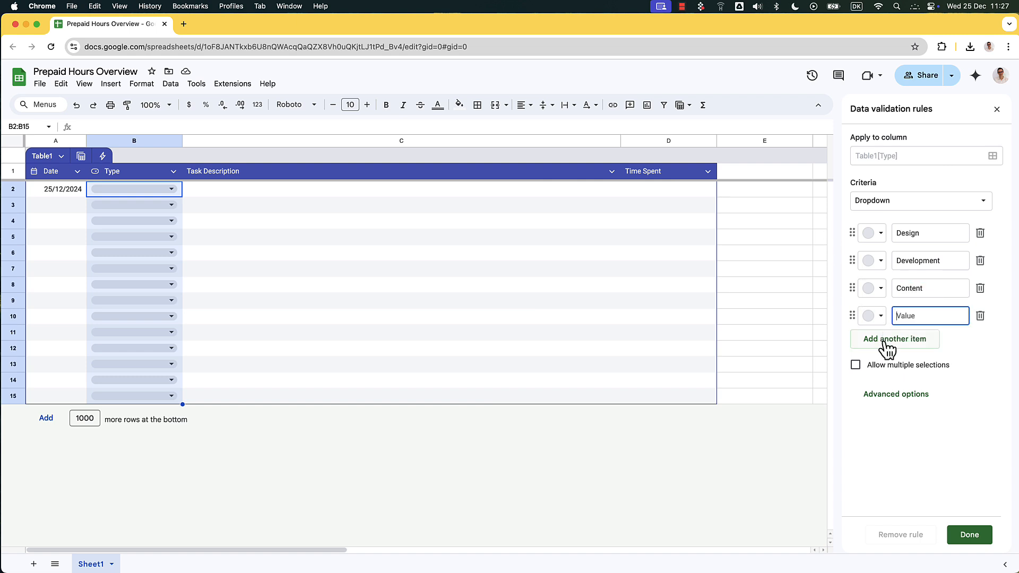
type("Maintanance & Support")
left_click(911, 314)
key("BackSpace")
type("e")
left_click(918, 343)
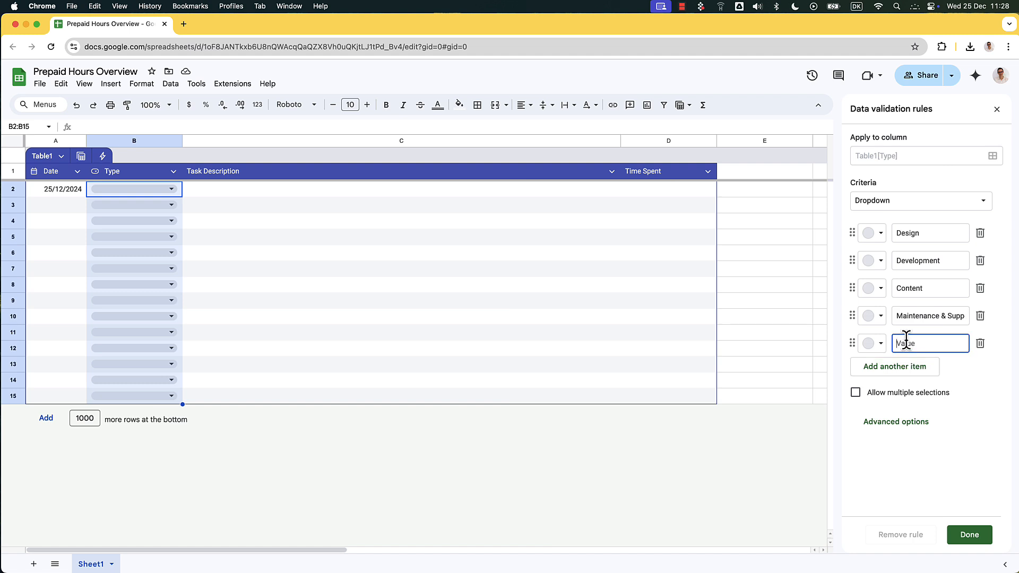
type("Stra")
key("BackSpace")
key("BackSpace")
key("BackSpace")
key("BackSpace")
type("Comunication & Strategy")
Color the options Design orange, Development yellow, Content light blue, Maintenance & Support light green and Comunication & Strategy light purple, and save the dropdown rule
left_click(878, 239)
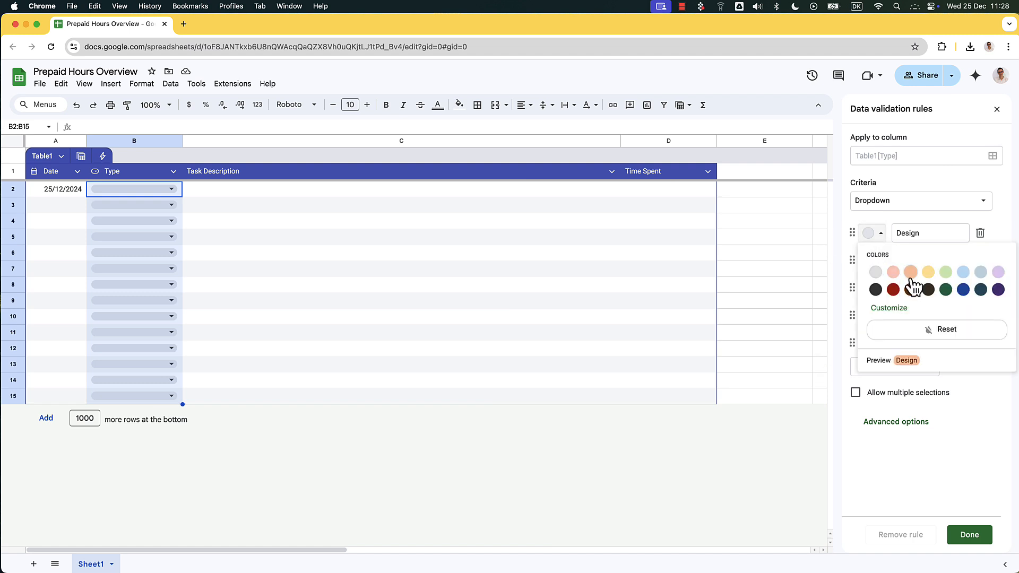
left_click(911, 273)
left_click(870, 260)
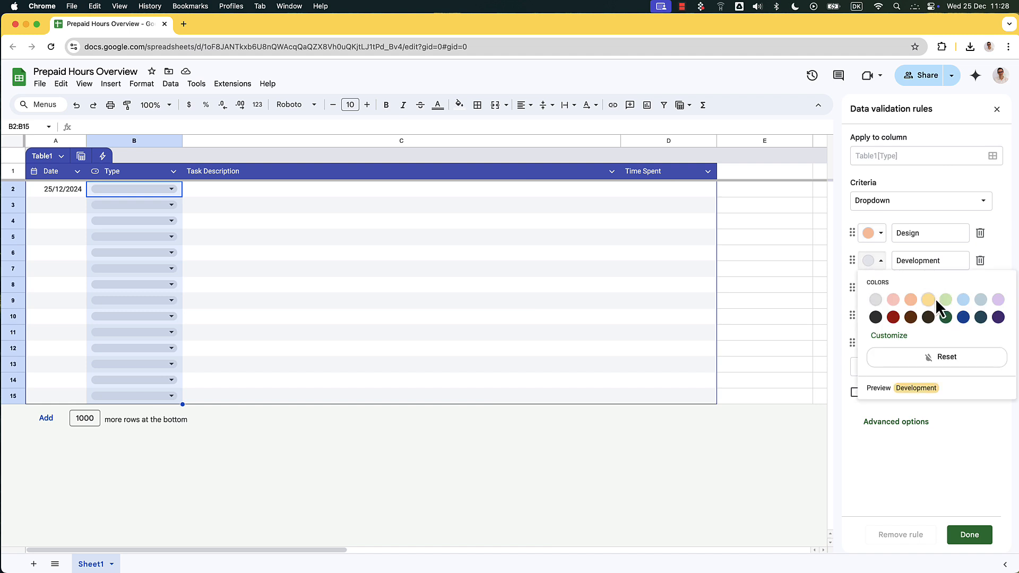
left_click(928, 301)
left_click(870, 288)
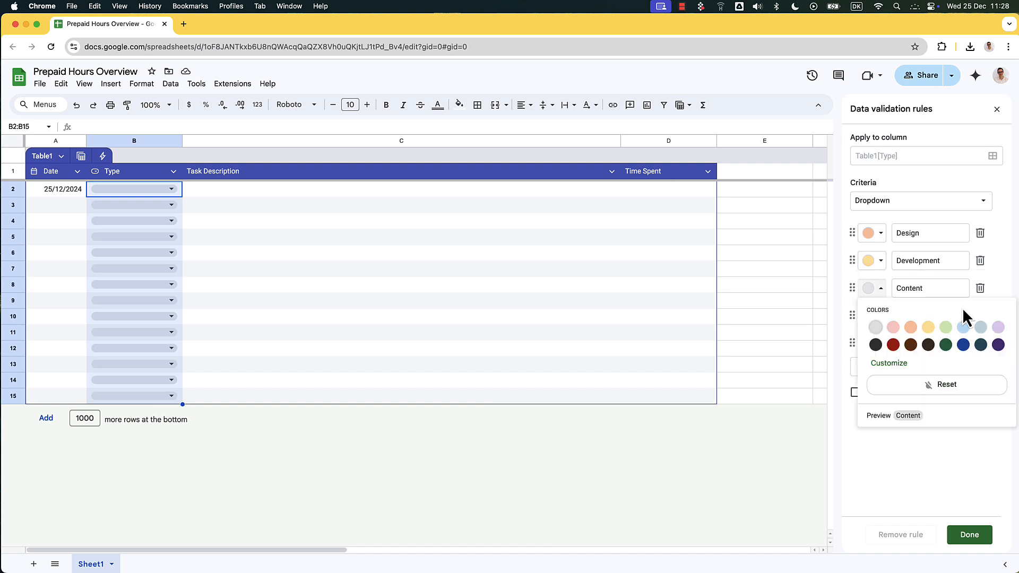
left_click(964, 327)
left_click(871, 315)
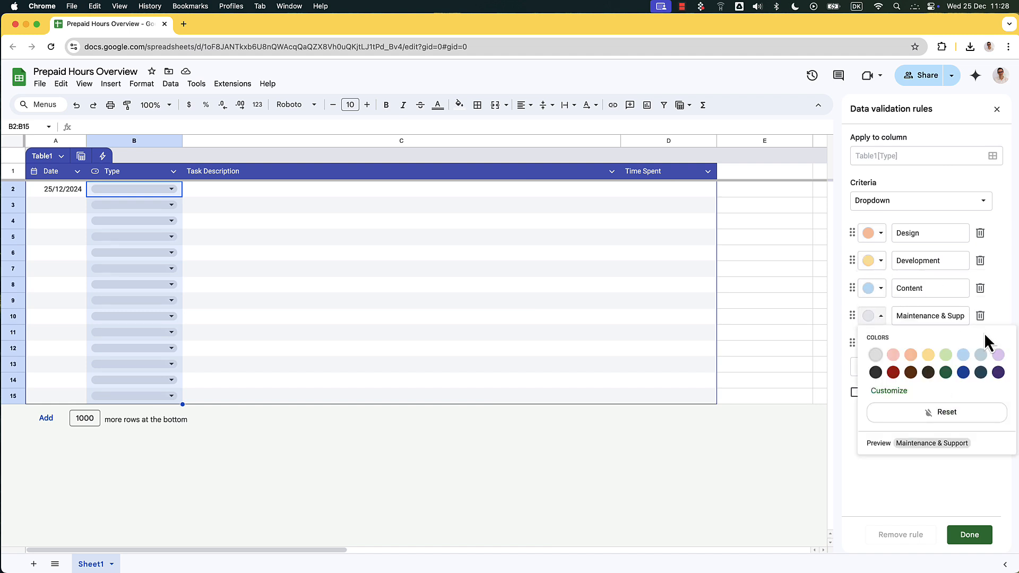
left_click(946, 354)
left_click(881, 344)
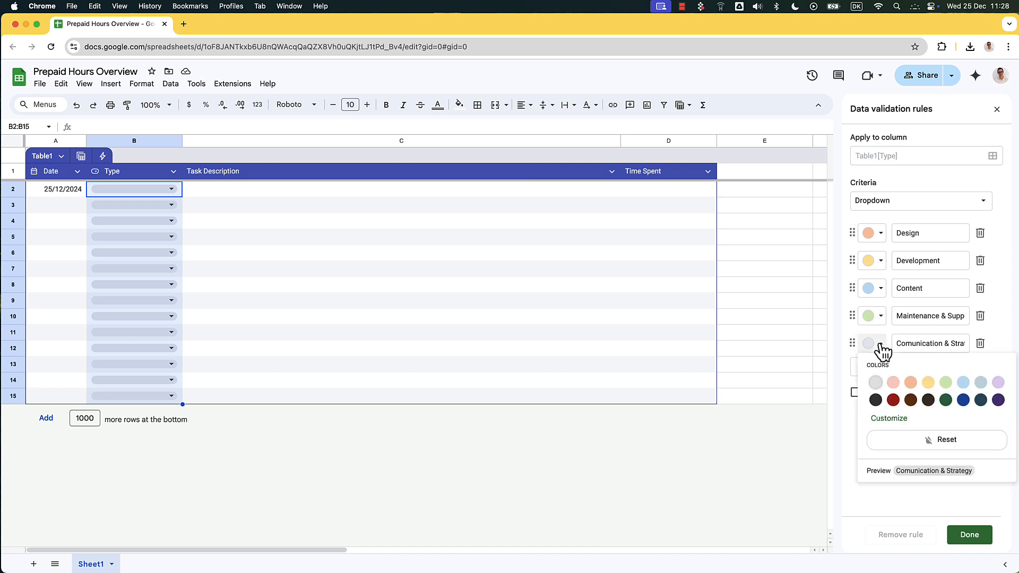
left_click(998, 382)
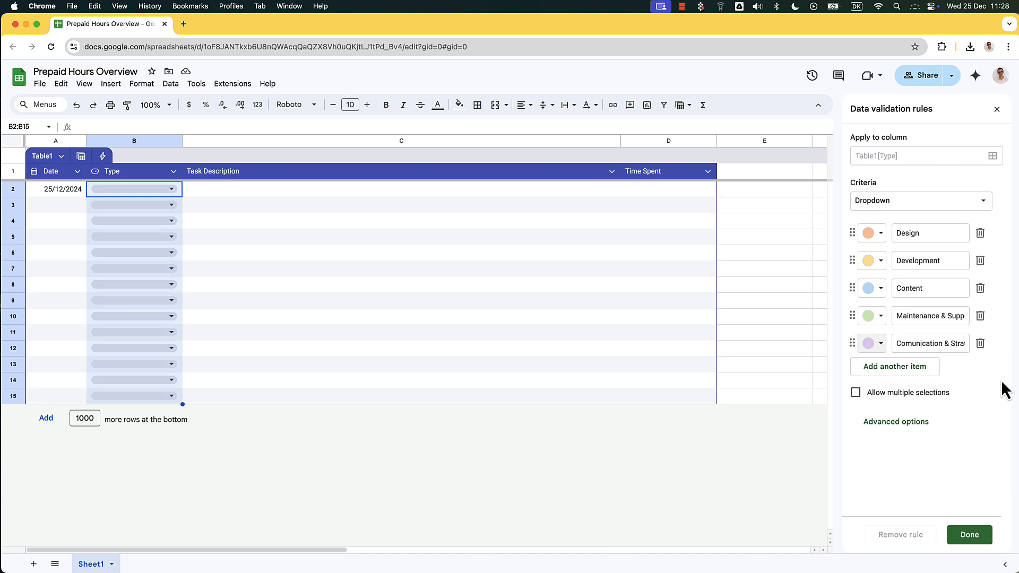
left_click(970, 536)
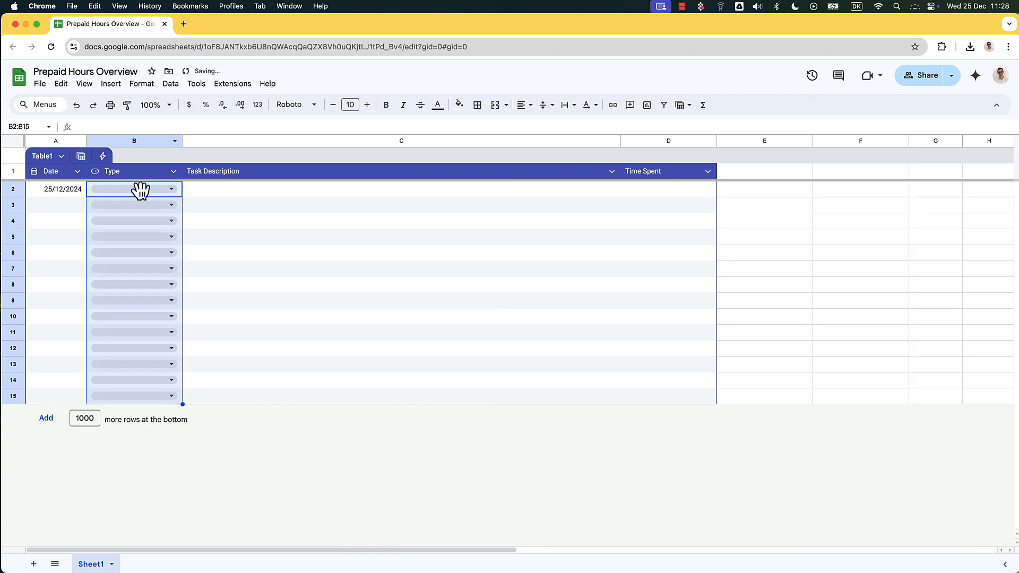
Open the Type dropdown's rule for editing from cell B2, and set B2 to Design
left_click(172, 192)
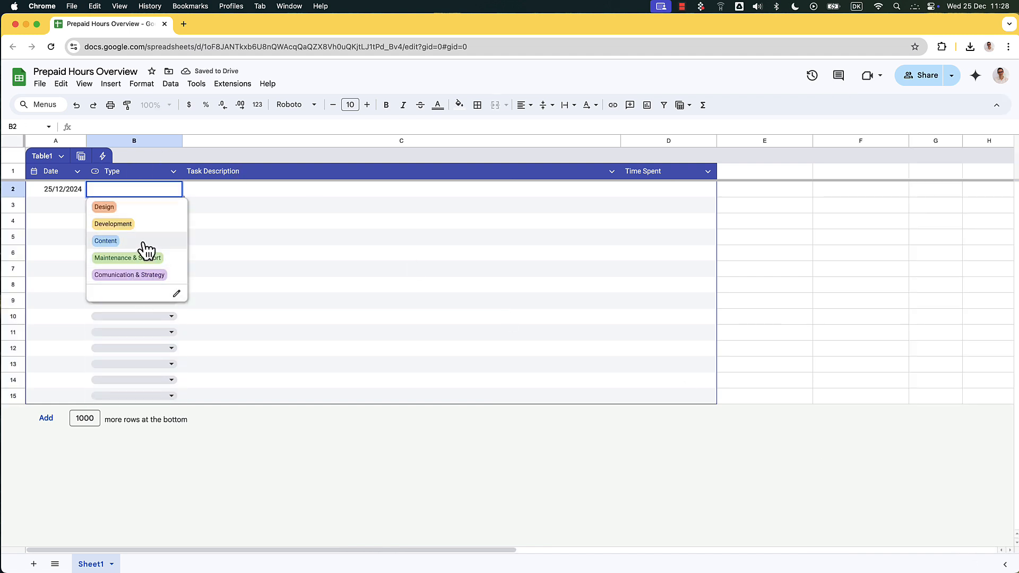
left_click(178, 295)
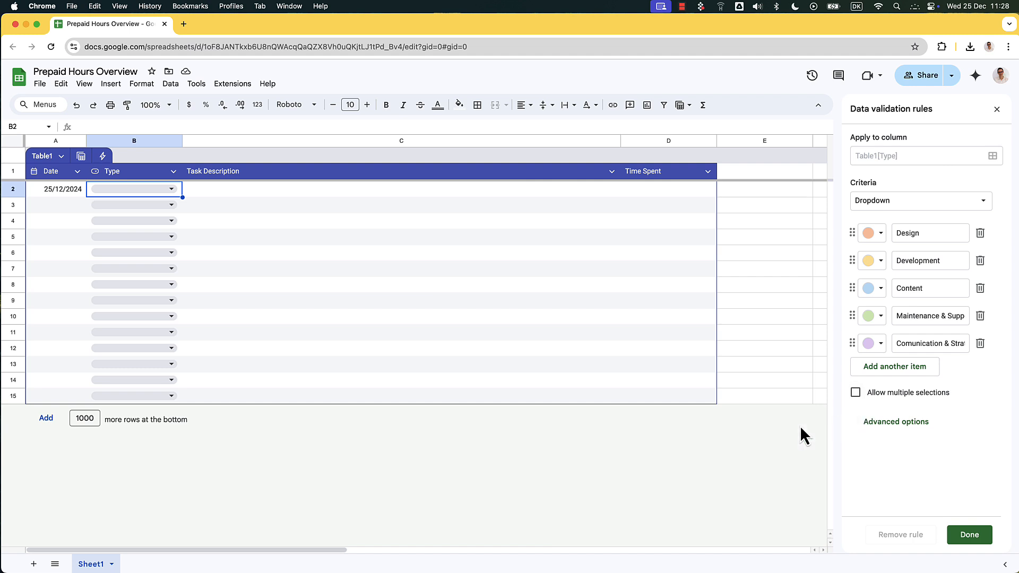
left_click(134, 190)
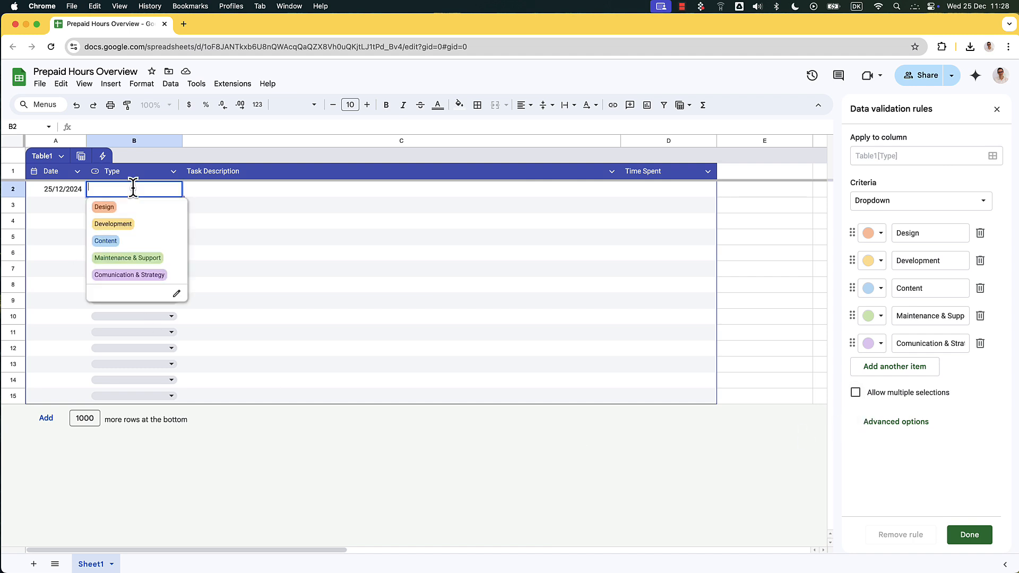
key("Escape")
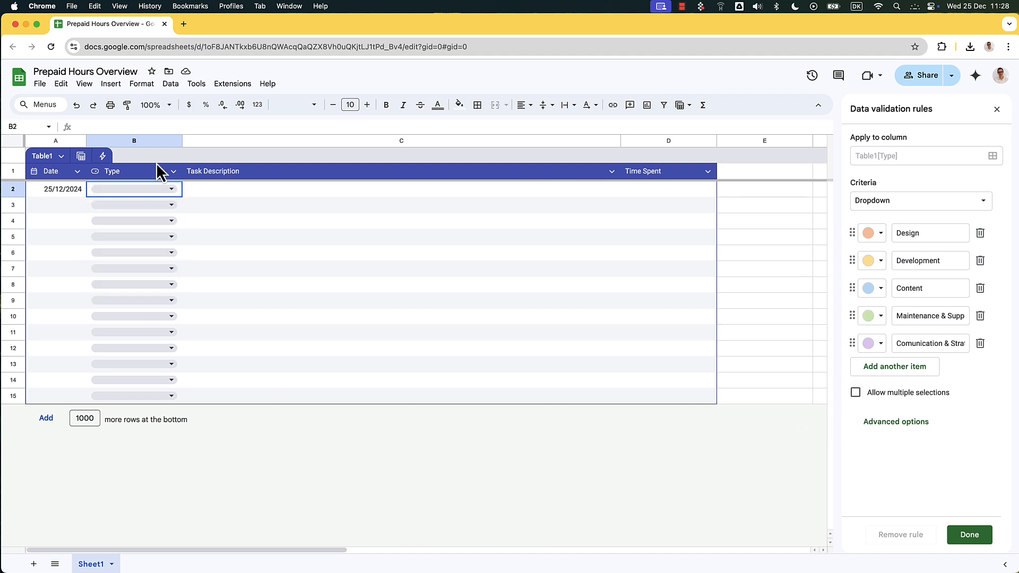
left_click(154, 189)
left_click(142, 210)
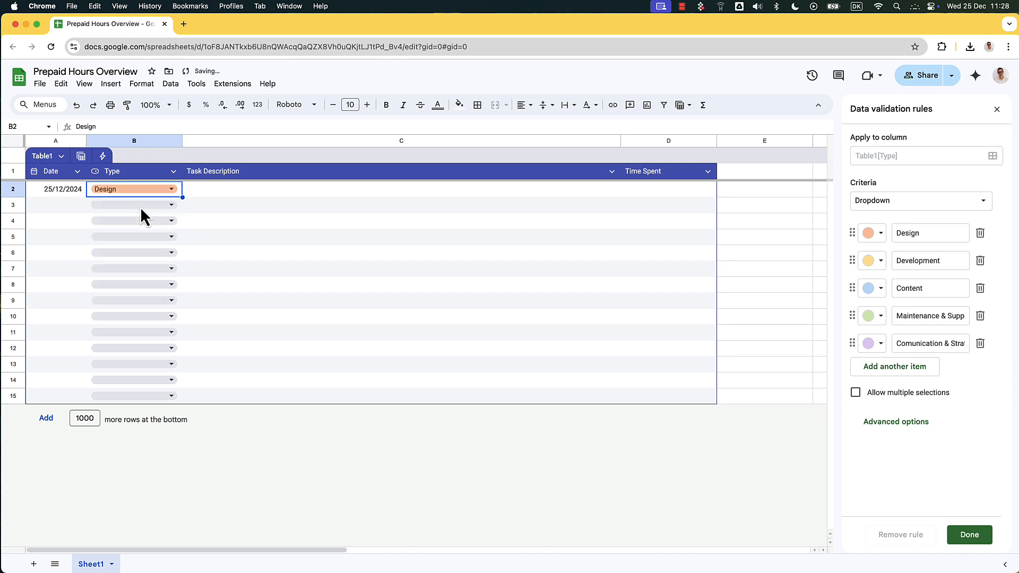
Fill cell C2 with a long line of placeholder text beginning "sfd asdf sadf asdf", wider than the Task Description column
left_click(263, 191)
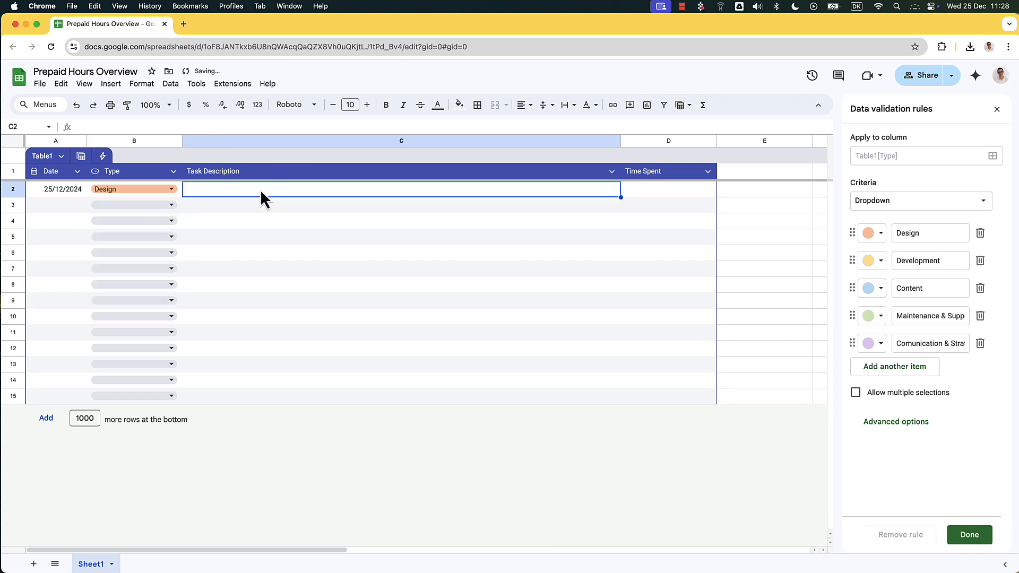
type("sfd asdf sadf asdf asd")
type("f asfg sdgh sgfh ")
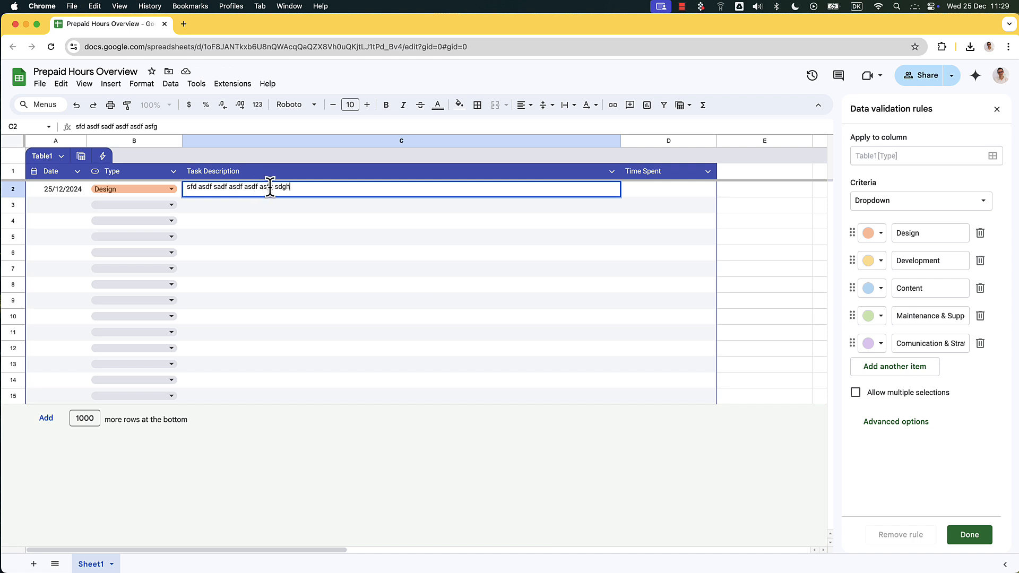
type(" kjgfjhg hjg iufiu tfiu")
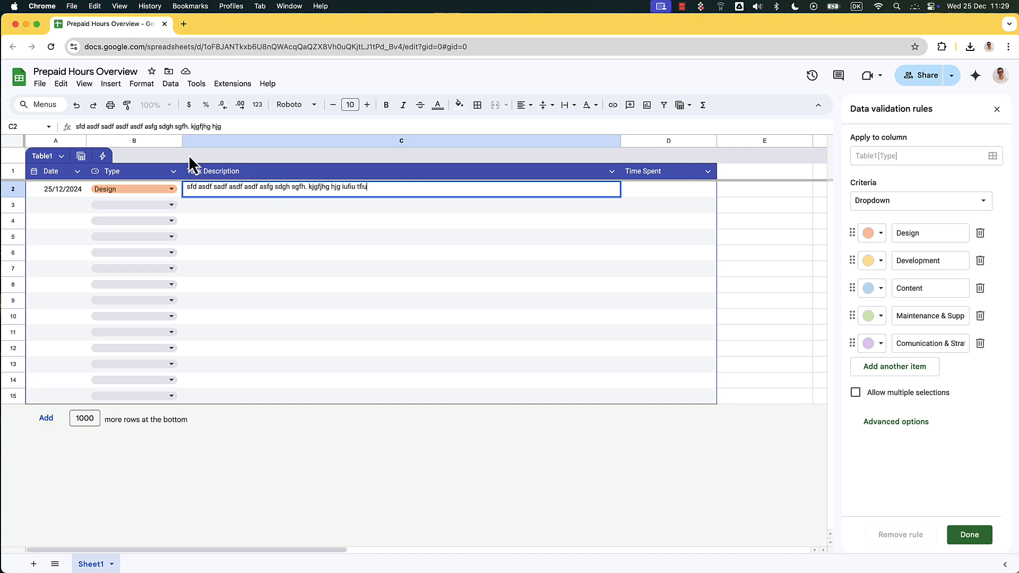
type("ytf iutfi ufiuyf iuygiu yguy iuyf uiyf uy uyg ou")
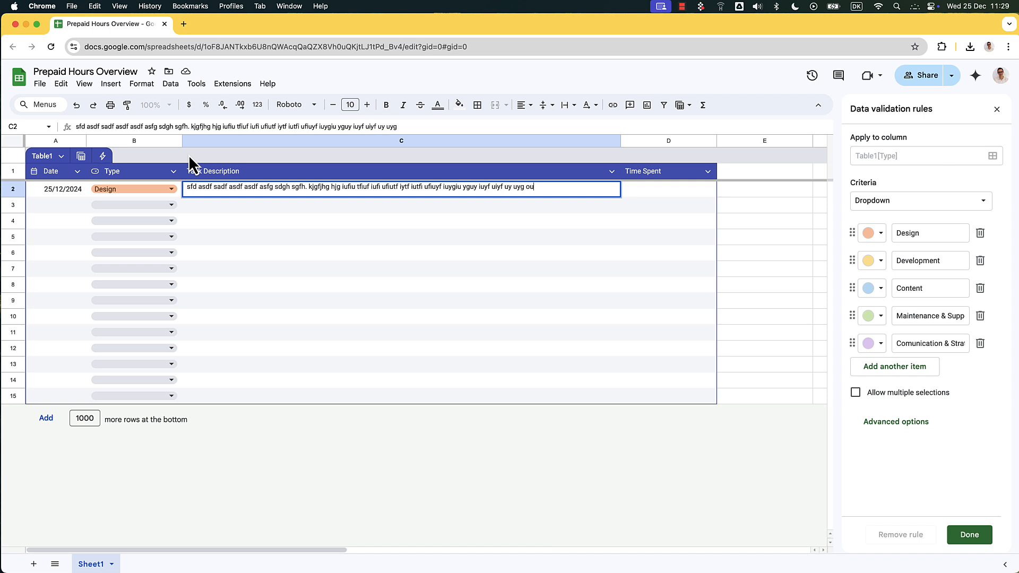
type("yfi uyfiu y")
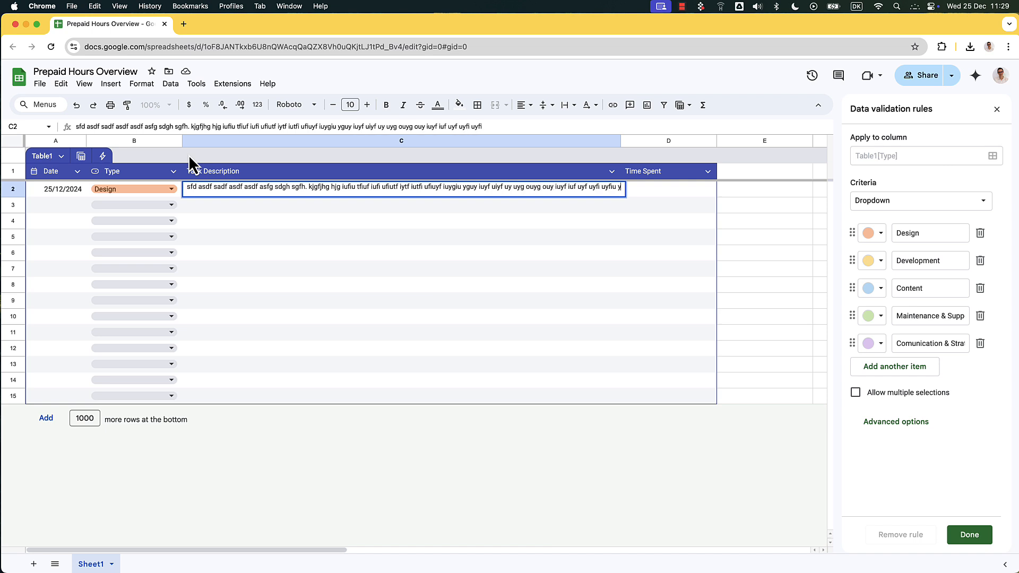
type("fiuy fiuyf iuyf iuyf uyfiu yfiuyf")
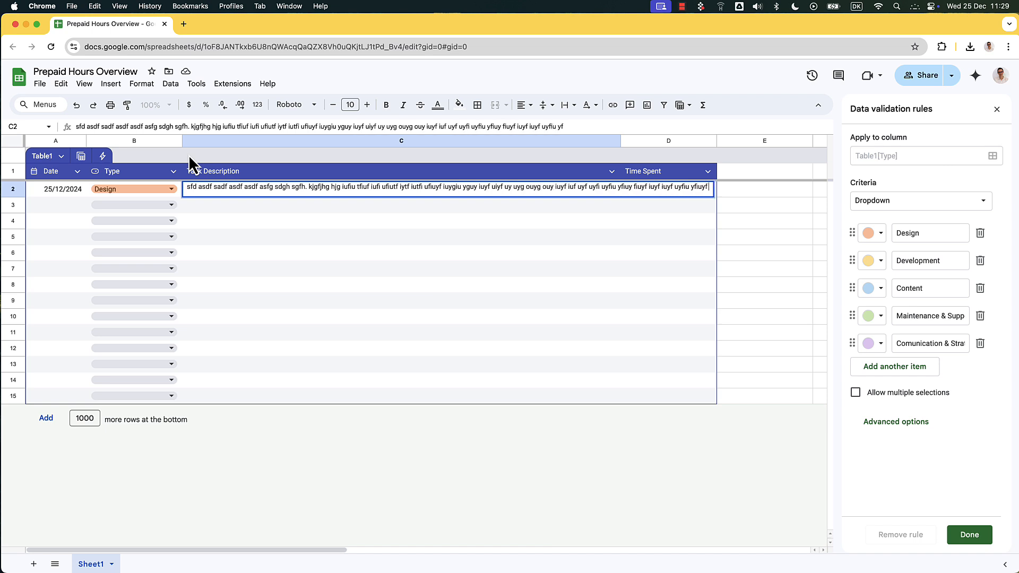
key("Return")
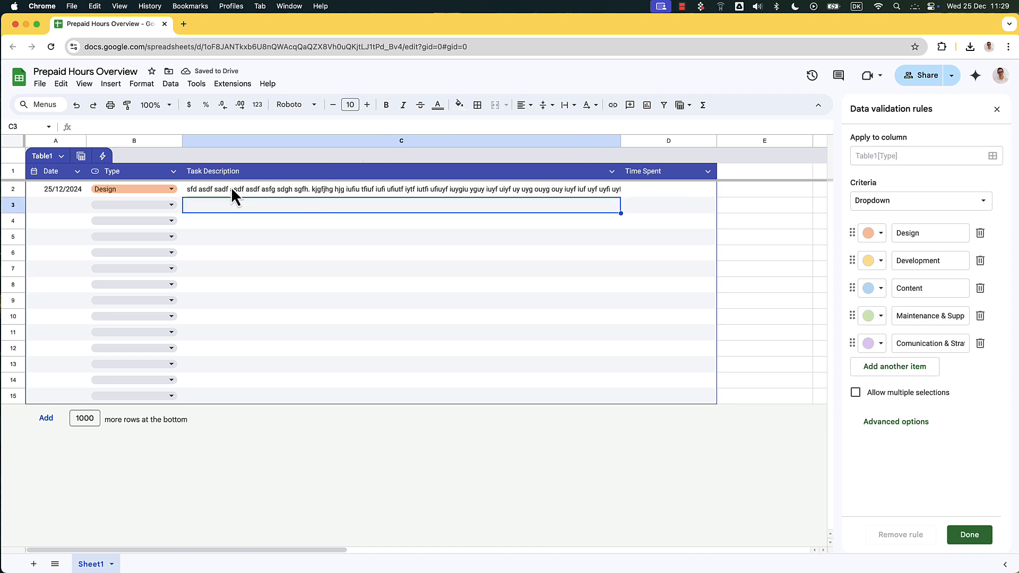
Set the text wrapping of Task Description cells C2:C15 to Wrap
left_click(234, 170)
left_click_drag(252, 193, 279, 394)
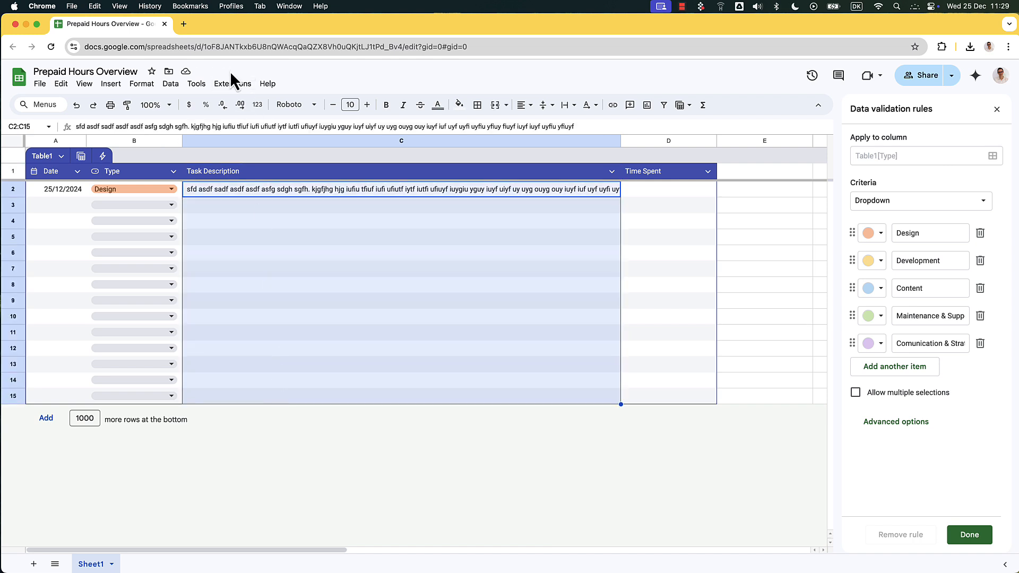
left_click(138, 88)
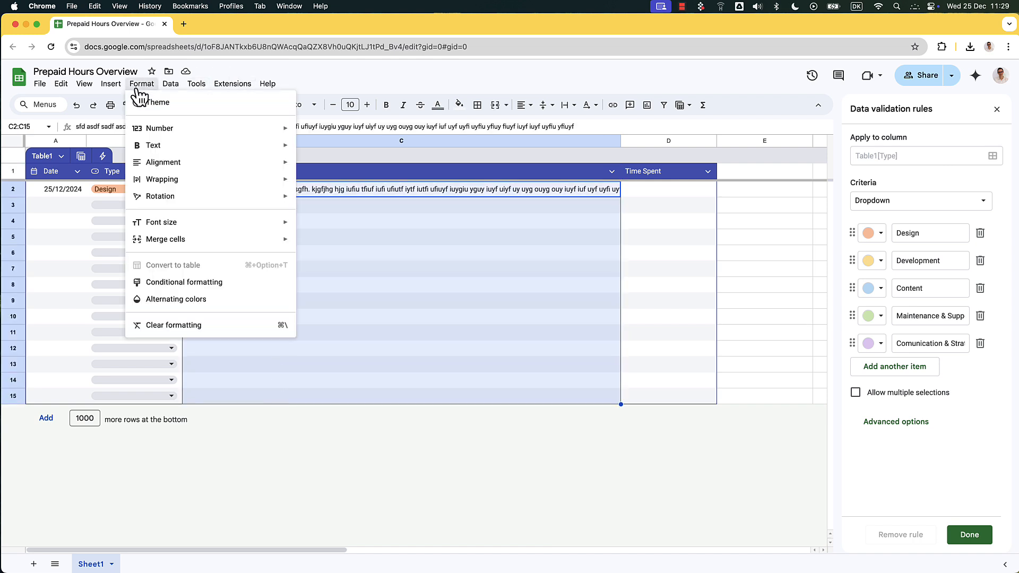
mouse_move(219, 183)
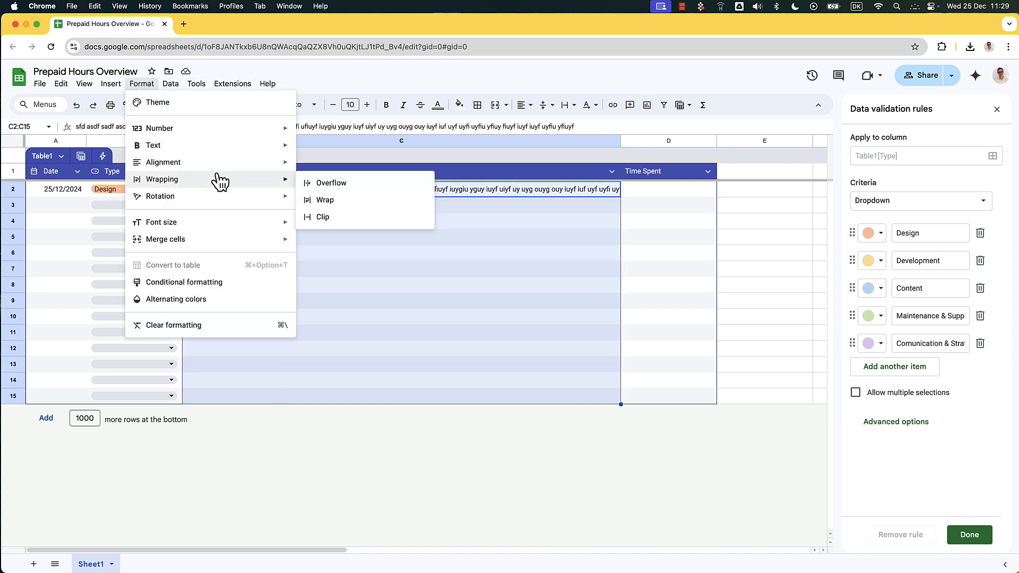
left_click(338, 202)
left_click(333, 200)
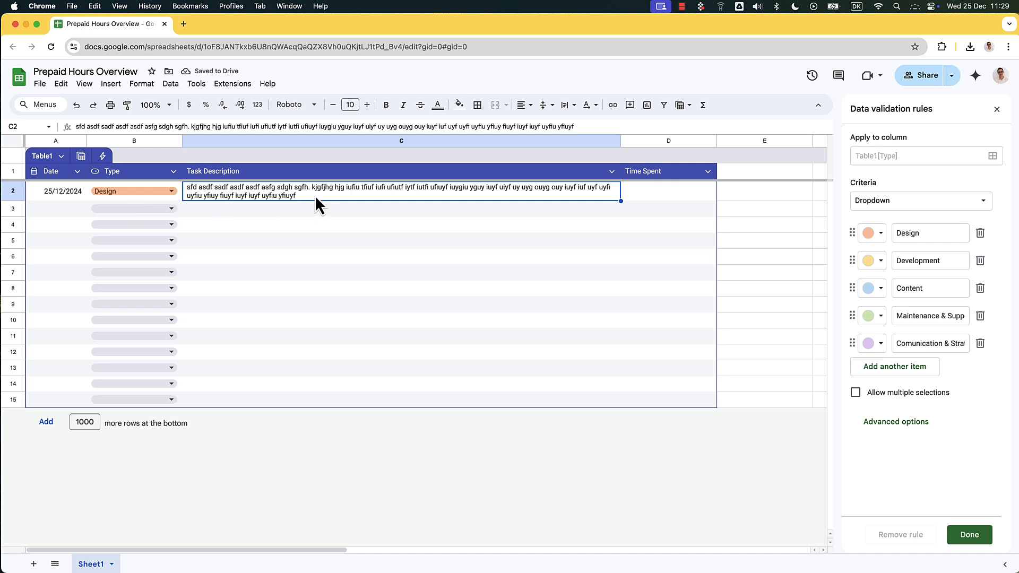
key("super+z")
key("super+a")
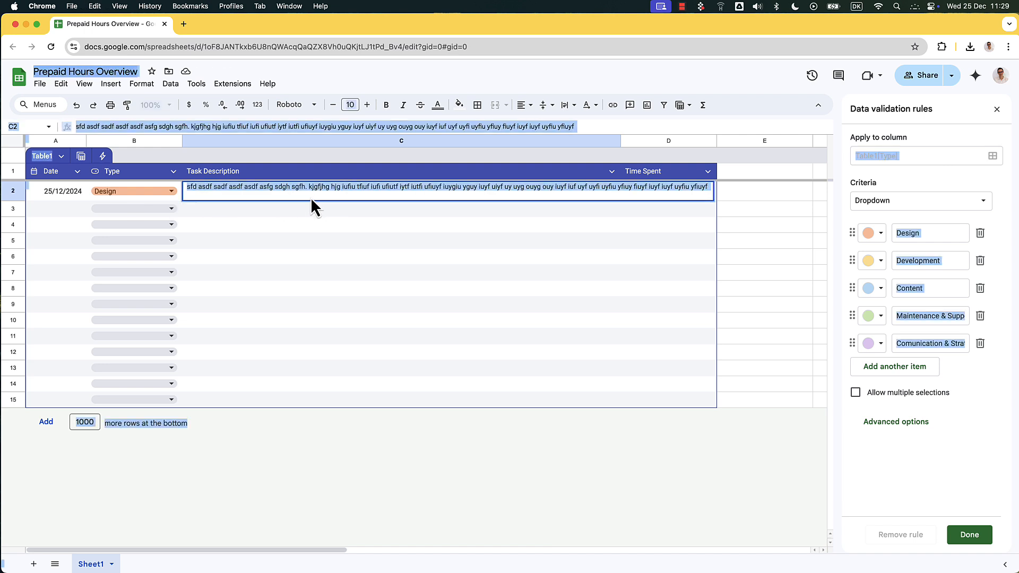
left_click(312, 198)
key("super+v")
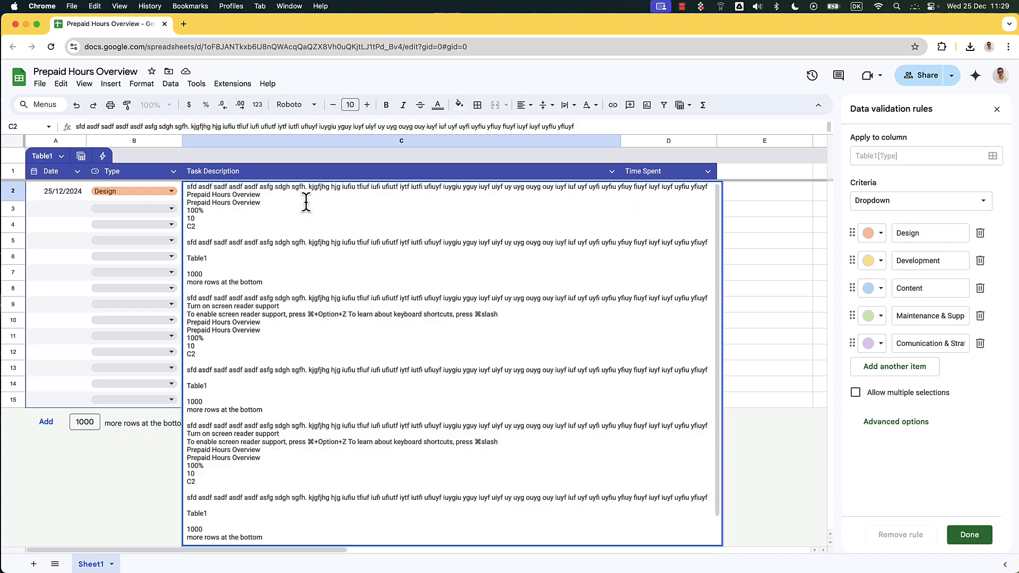
key("Return")
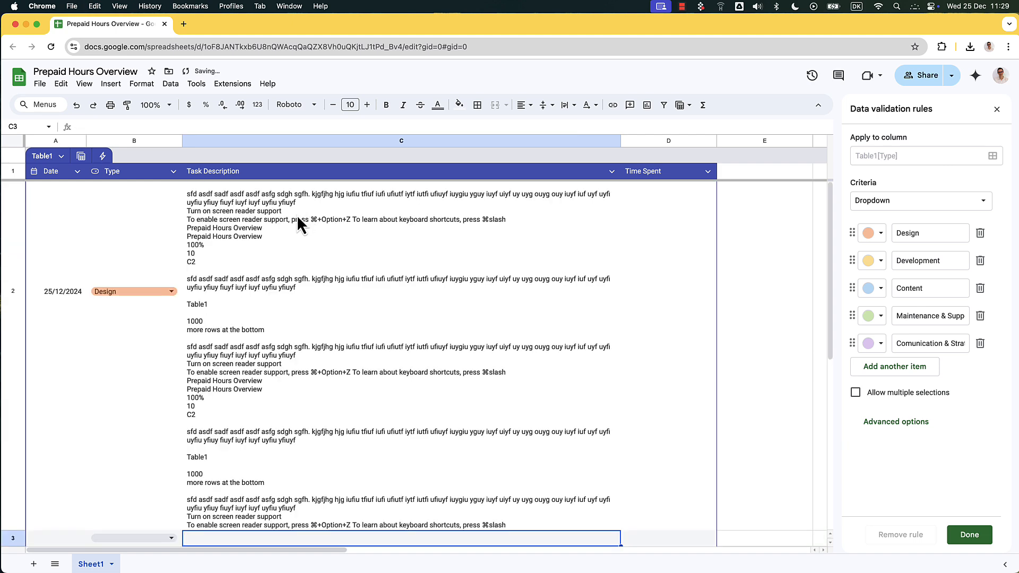
scroll(145, 335, "down", 2)
scroll(144, 316, "down", 1)
scroll(143, 303, "up", 1)
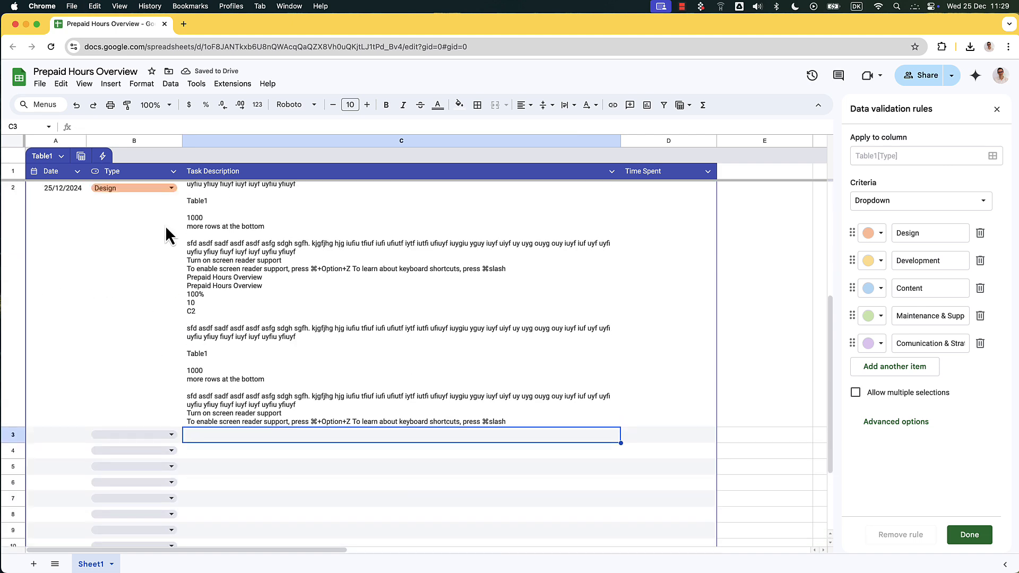
scroll(151, 239, "up", 4)
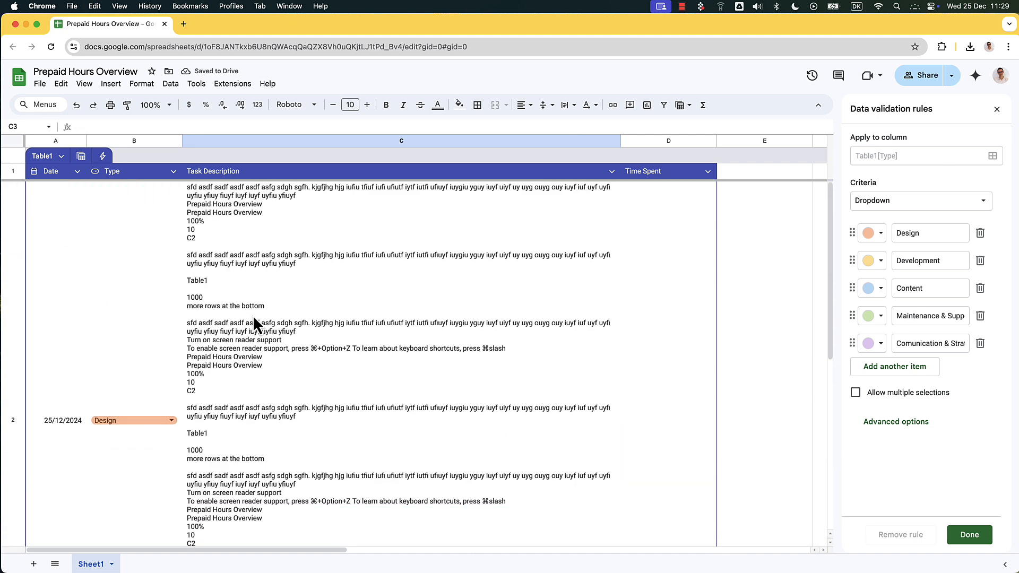
key("super+z")
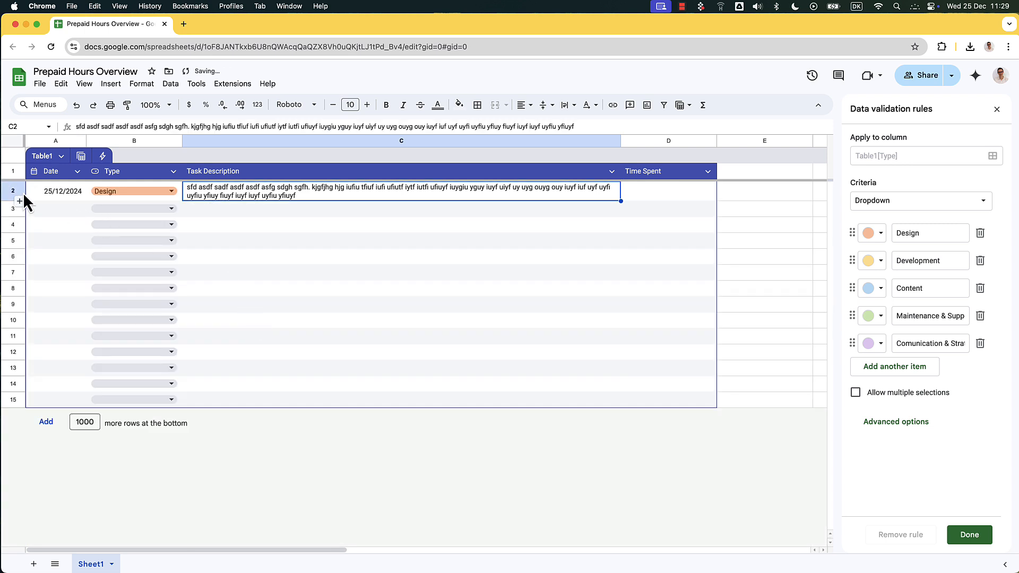
Align the contents of table cells A2:D15 vertically to Top
left_click_drag(35, 186, 715, 407)
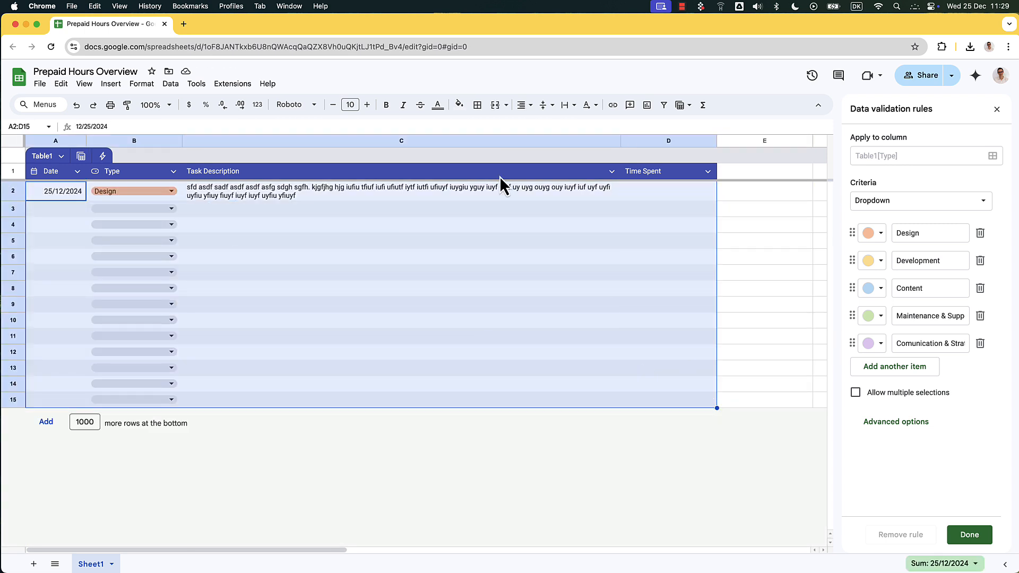
left_click(141, 84)
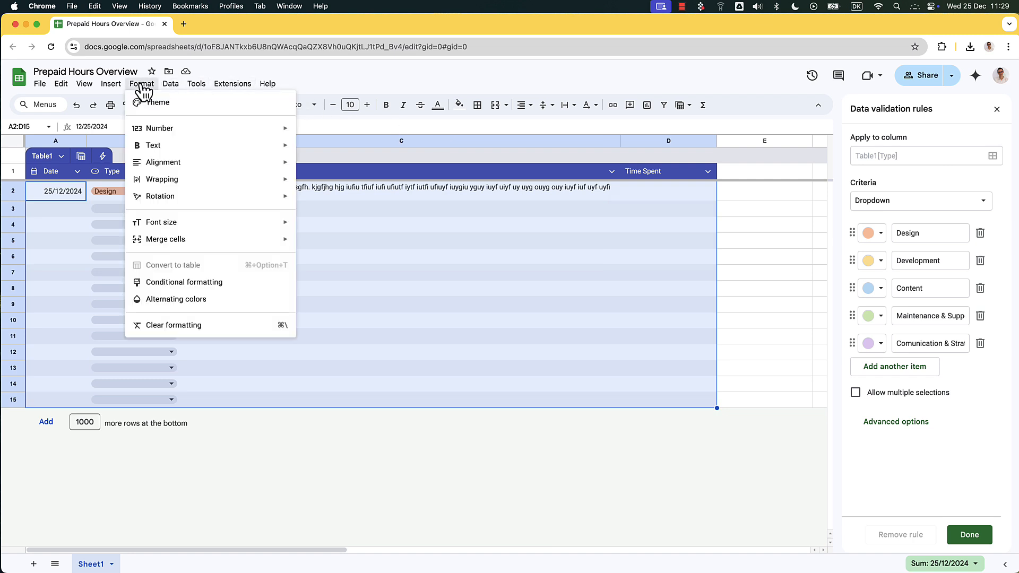
mouse_move(270, 168)
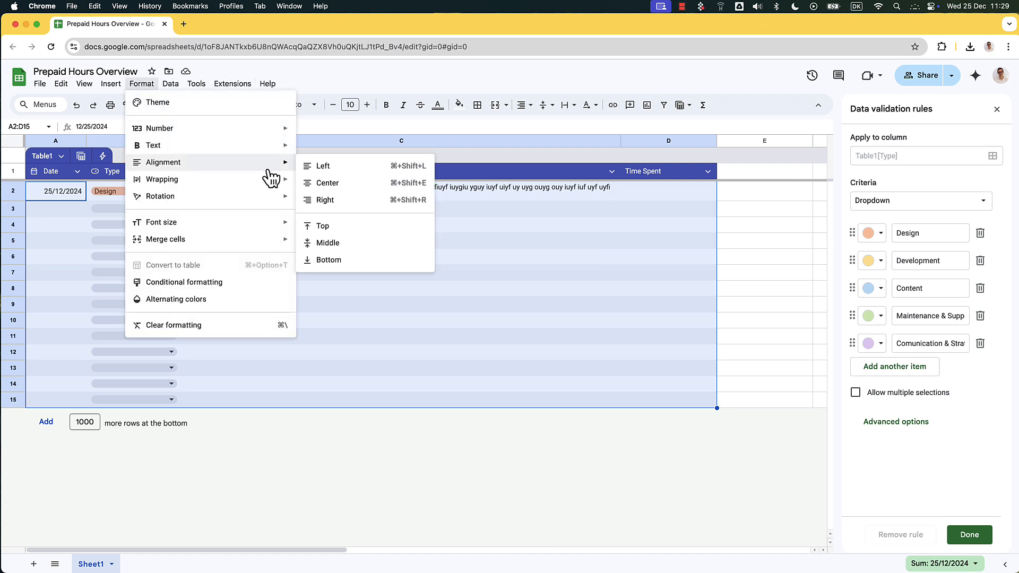
left_click(373, 230)
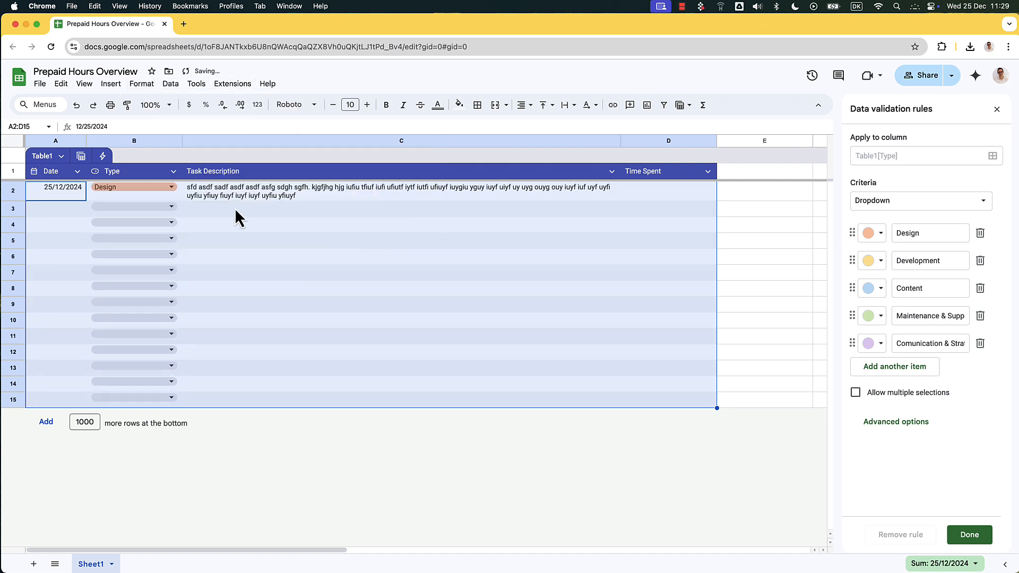
Lengthen the placeholder text in cell C2 by appending several copies of it
double_click(281, 190)
key("super+a")
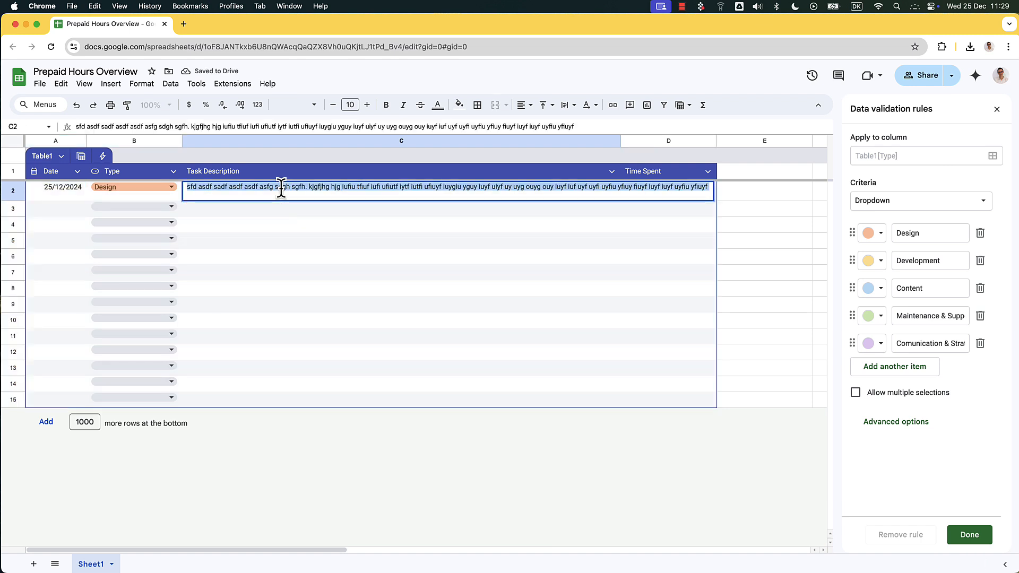
key("Right")
key("super+v")
key("super+v")
key("super+v")
key("super+v")
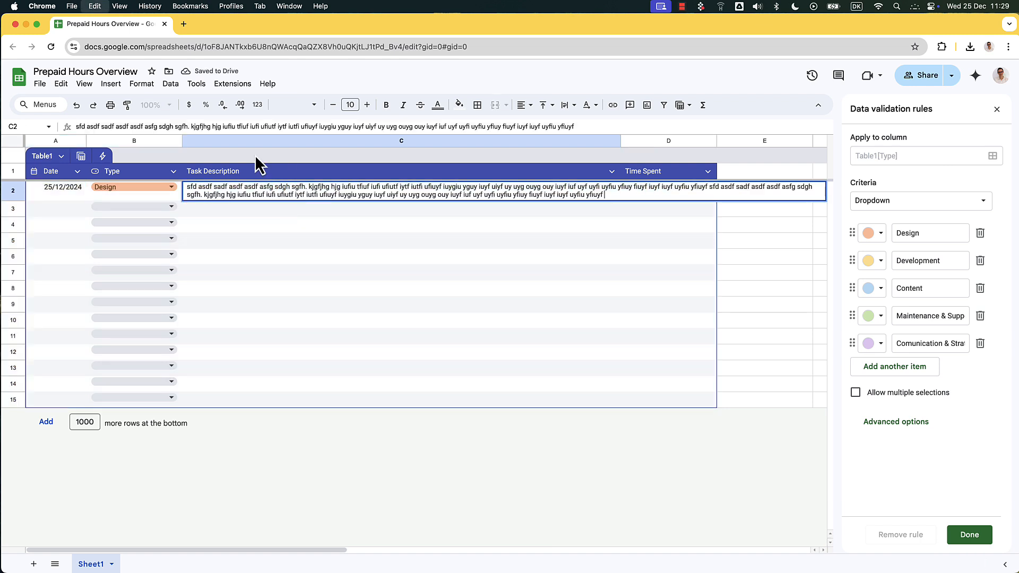
key("Return")
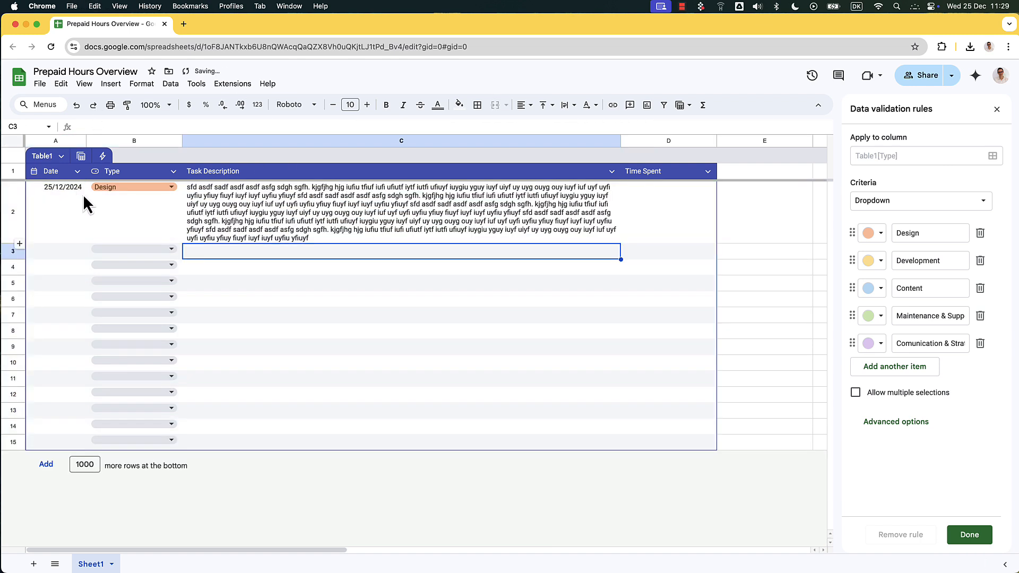
Enter 1.25 in cell D2 and set the Time Spent column's type to Number
left_click(683, 204)
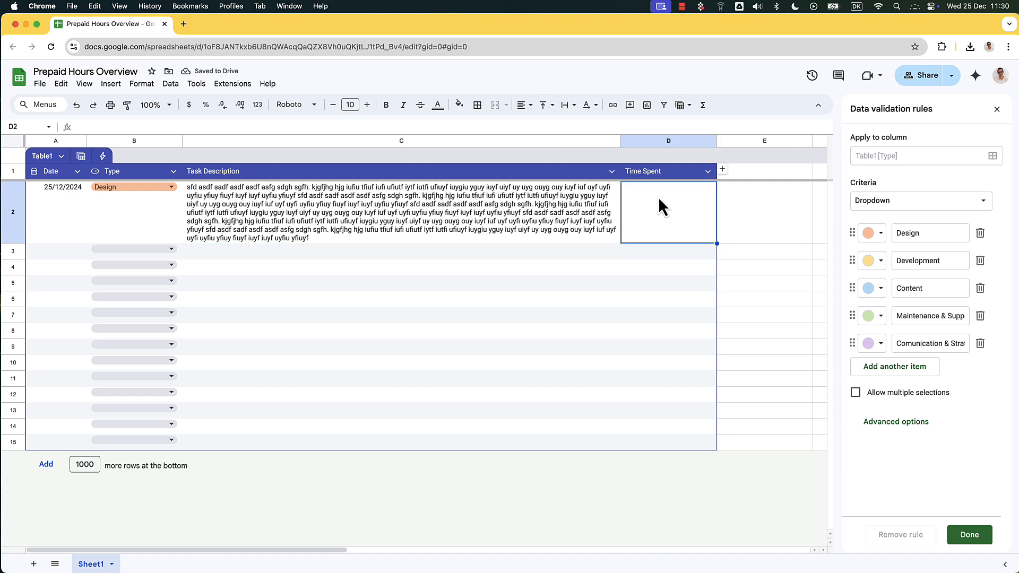
type("1.25")
key("Return")
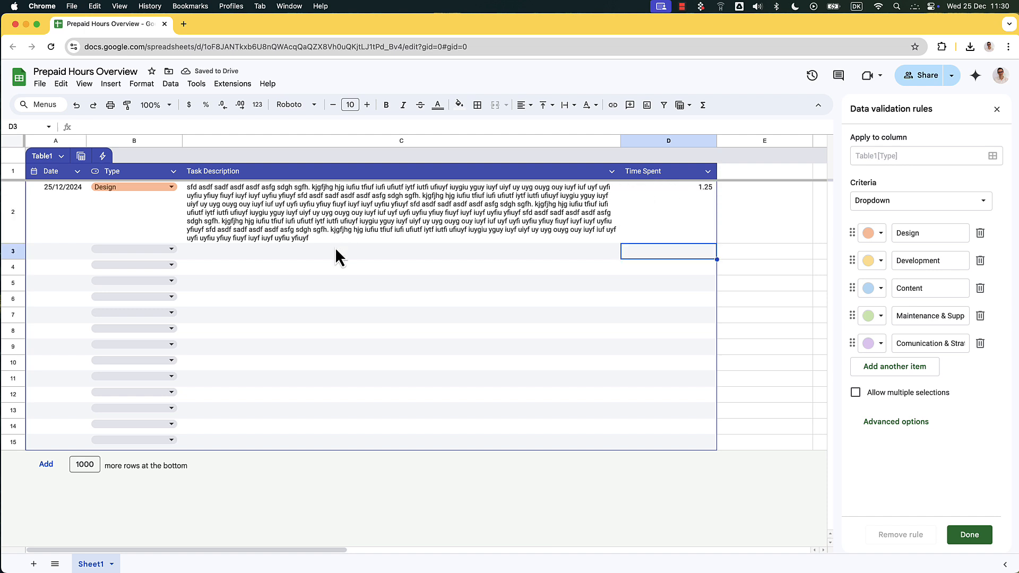
left_click(708, 171)
mouse_move(742, 197)
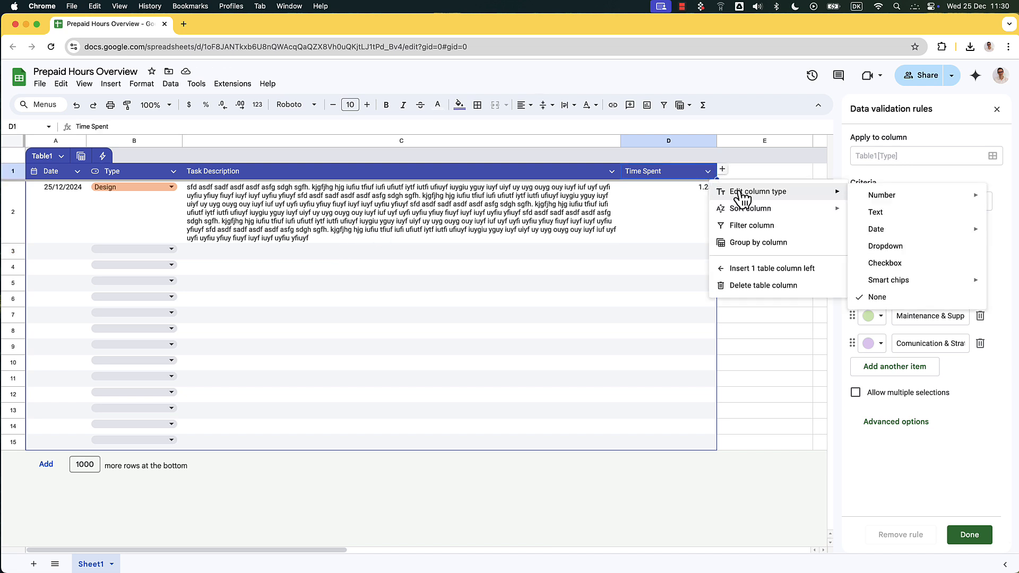
mouse_move(877, 204)
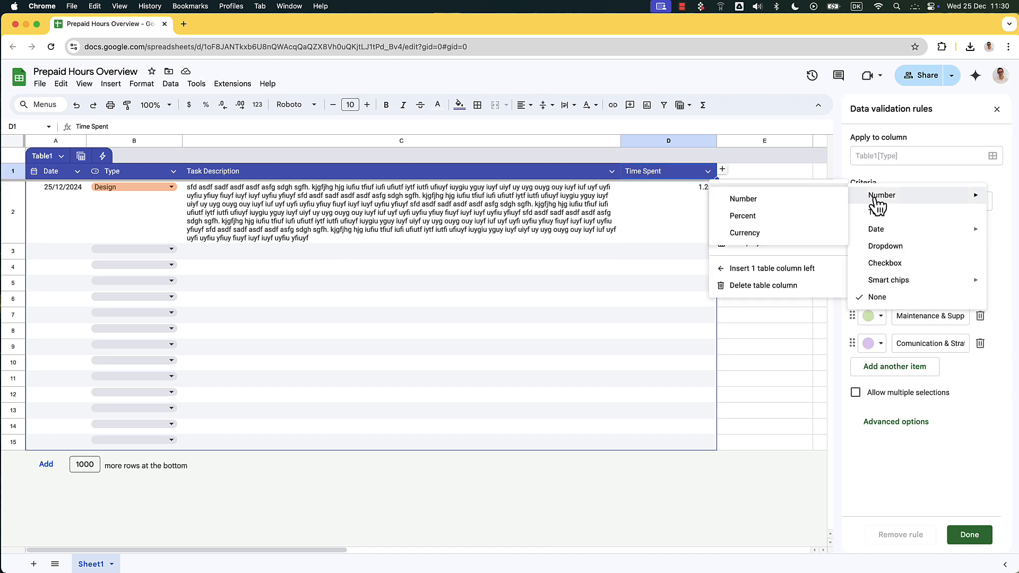
left_click(835, 199)
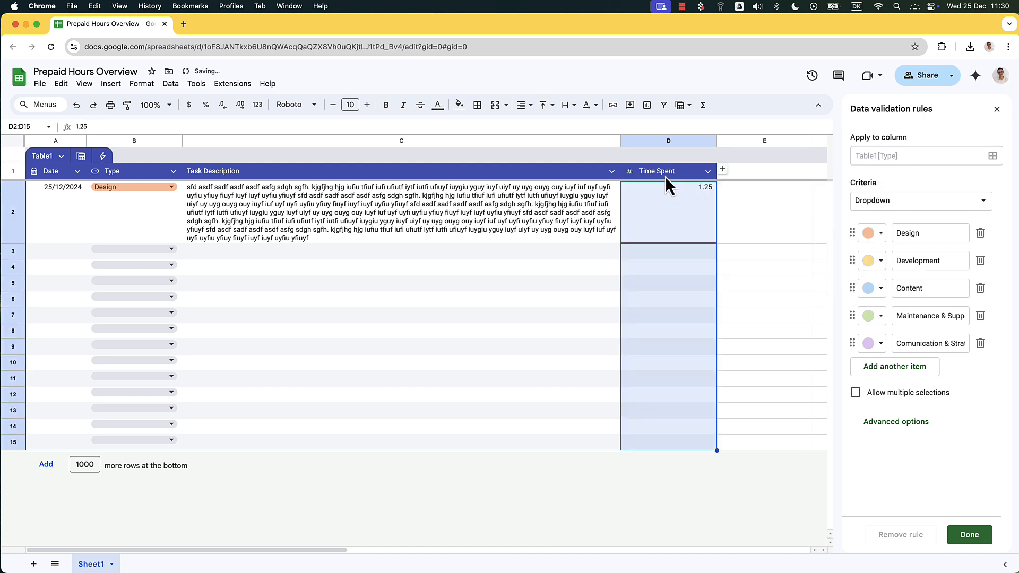
Clear the placeholder text from cell C2 and finish editing the Type column's data validation rule
left_click(265, 212)
key("Delete")
left_click(292, 211)
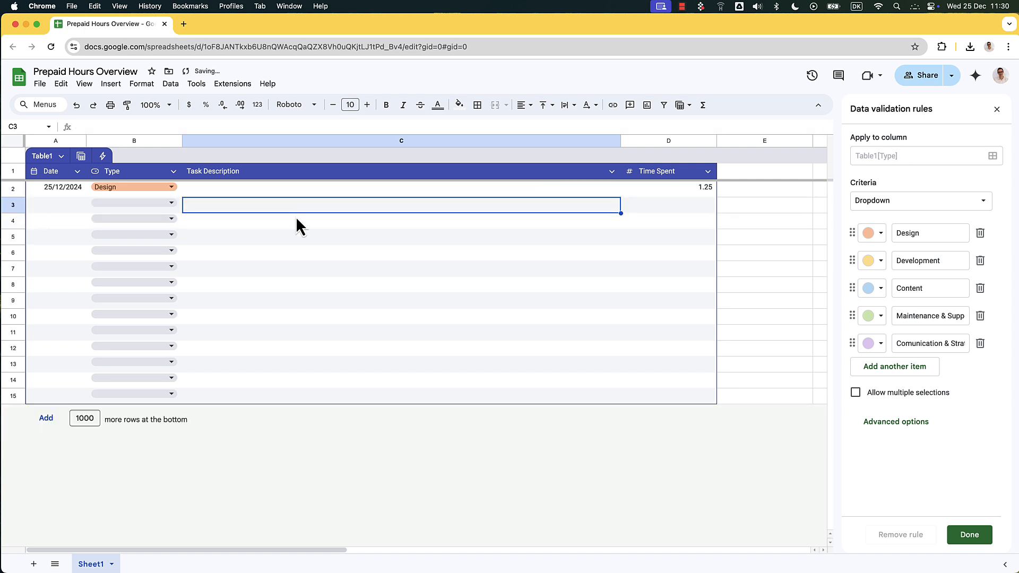
left_click(297, 191)
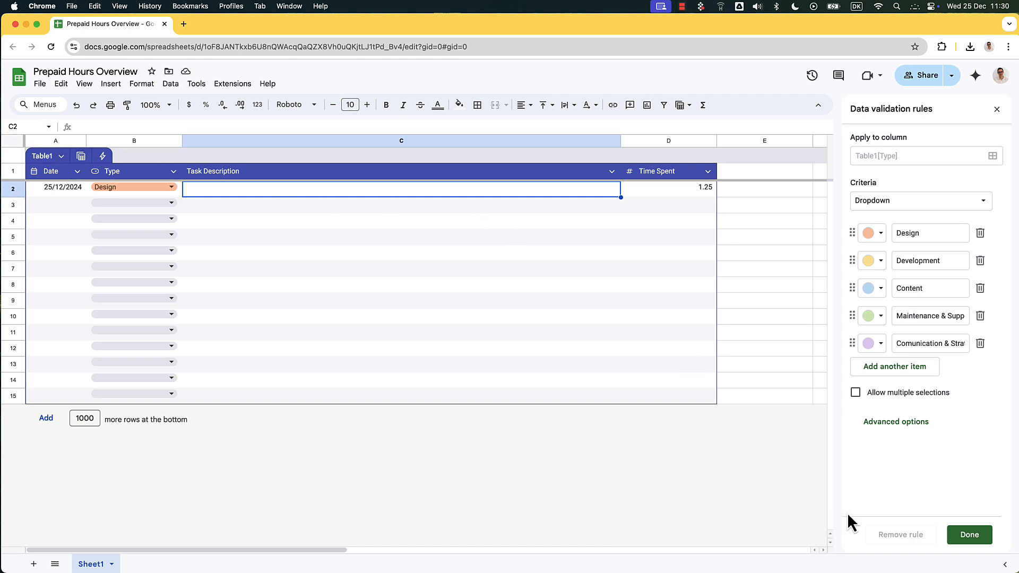
left_click(967, 536)
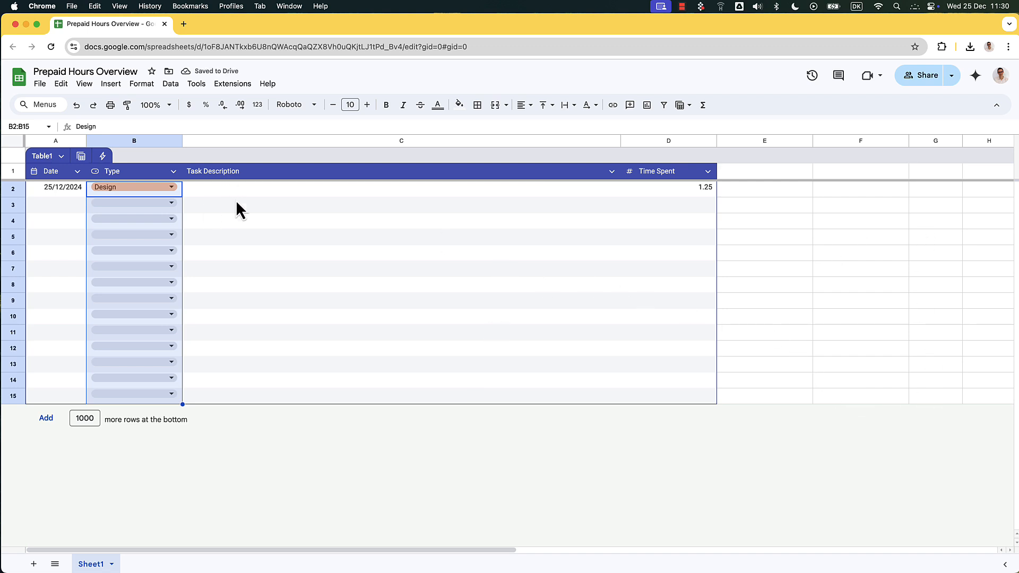
Insert six blank rows above the table's header row
right_click(12, 173)
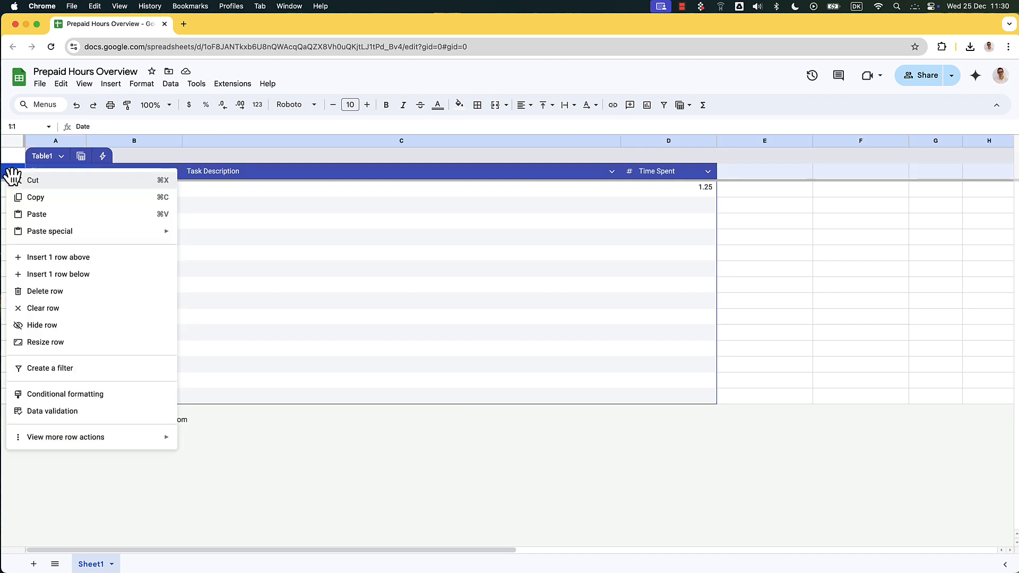
left_click(46, 258)
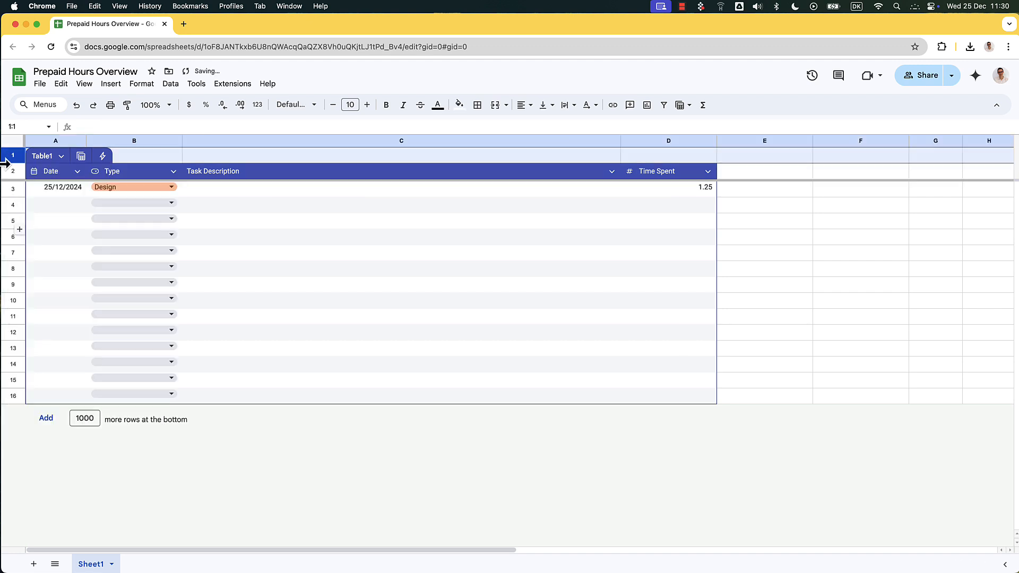
right_click(18, 165)
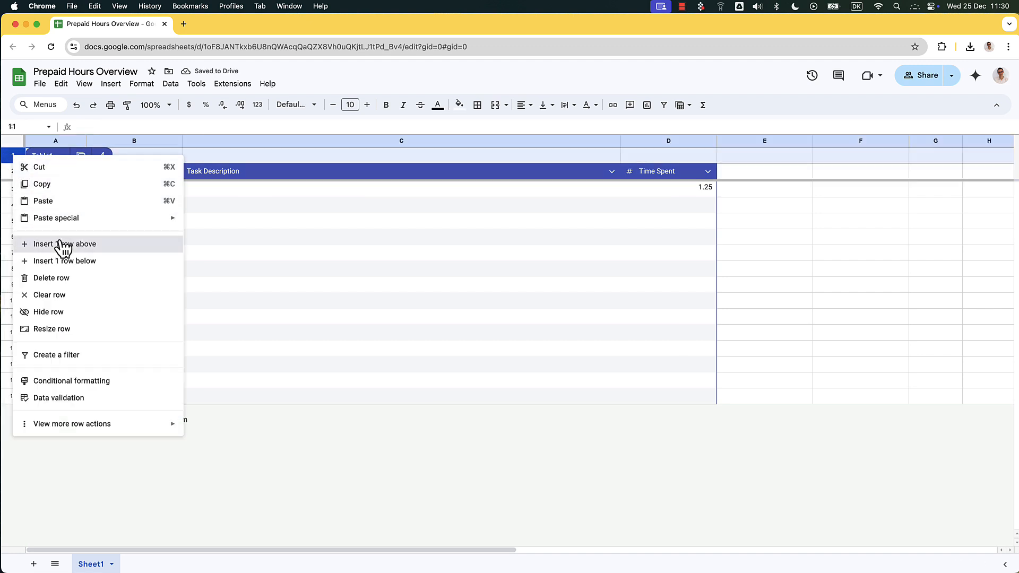
left_click(62, 243)
right_click(7, 154)
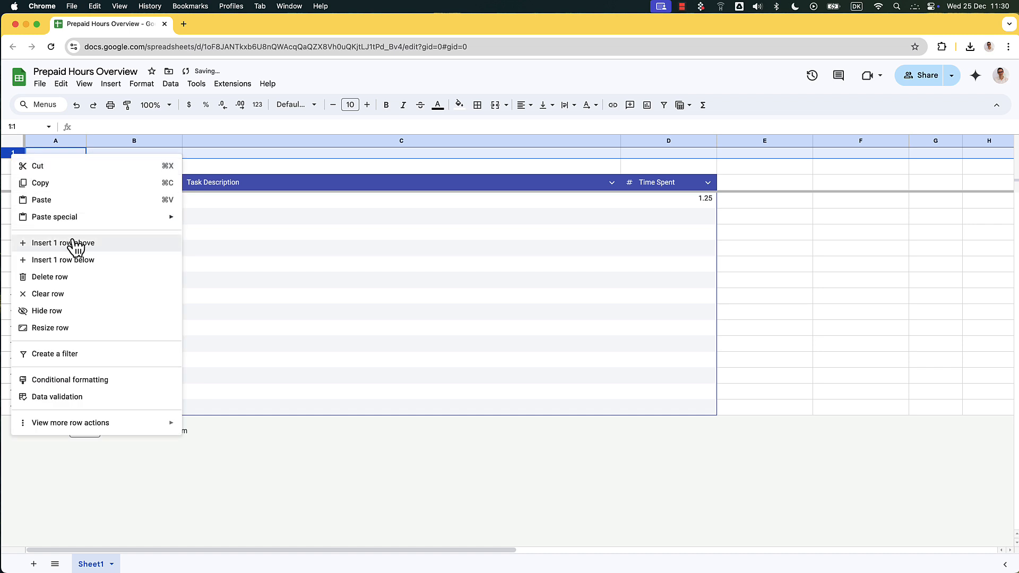
left_click(75, 243)
right_click(12, 154)
left_click(77, 241)
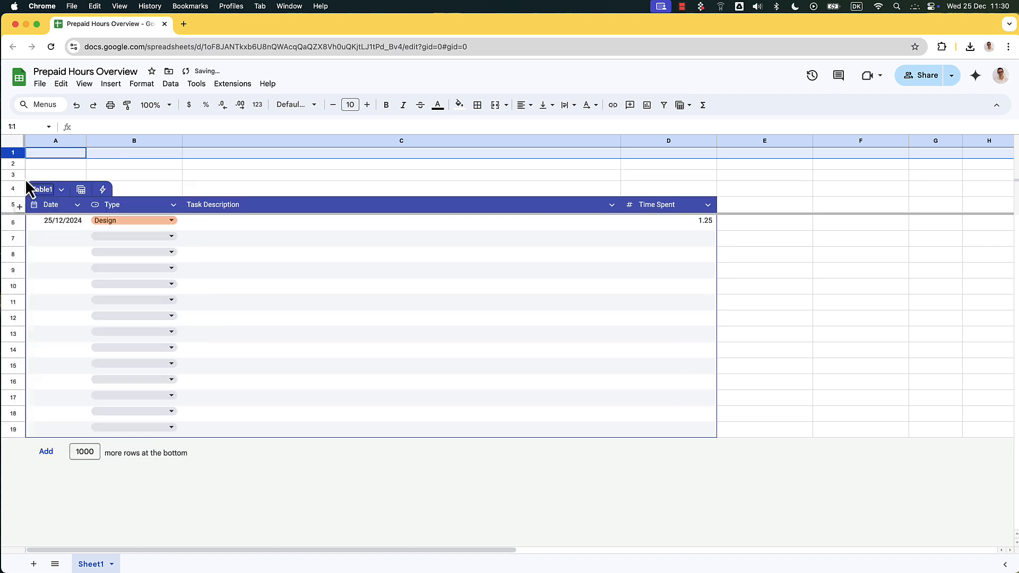
right_click(11, 155)
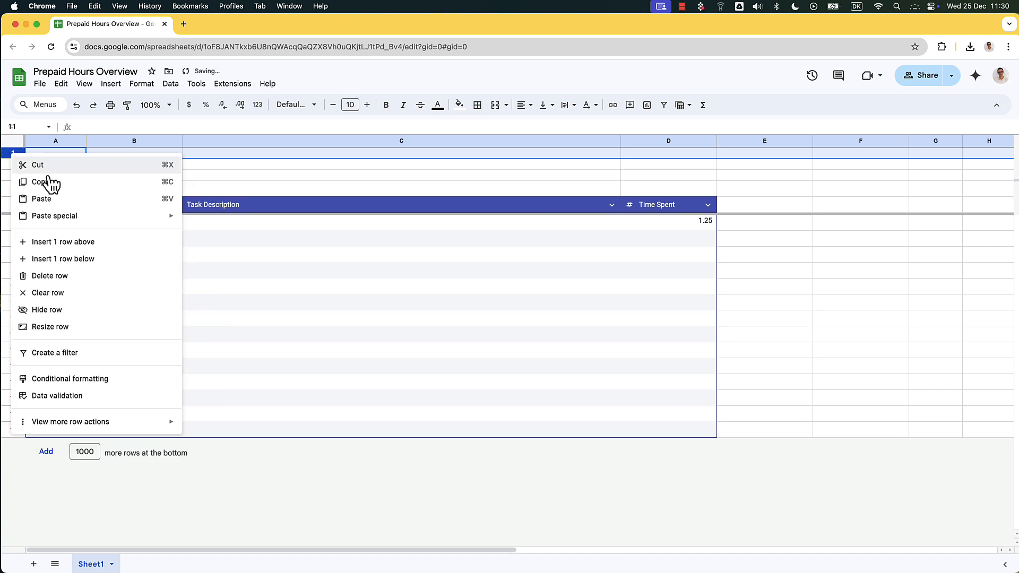
left_click(77, 244)
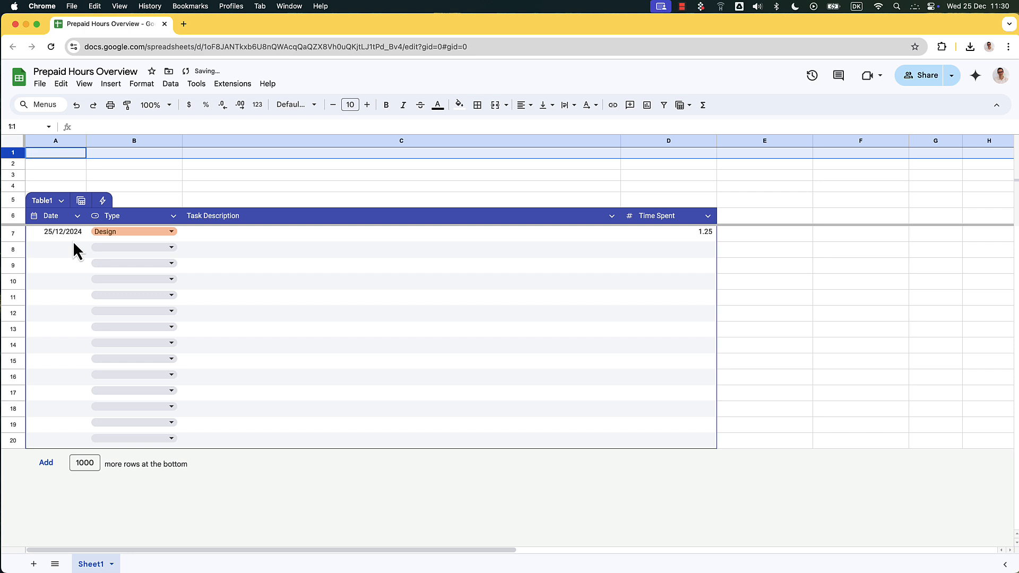
right_click(11, 164)
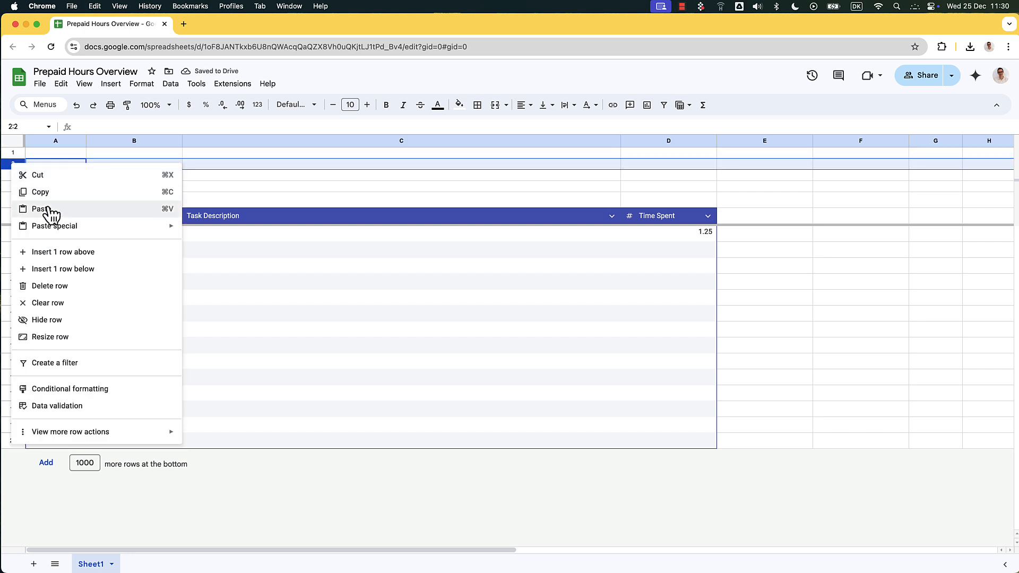
left_click(75, 256)
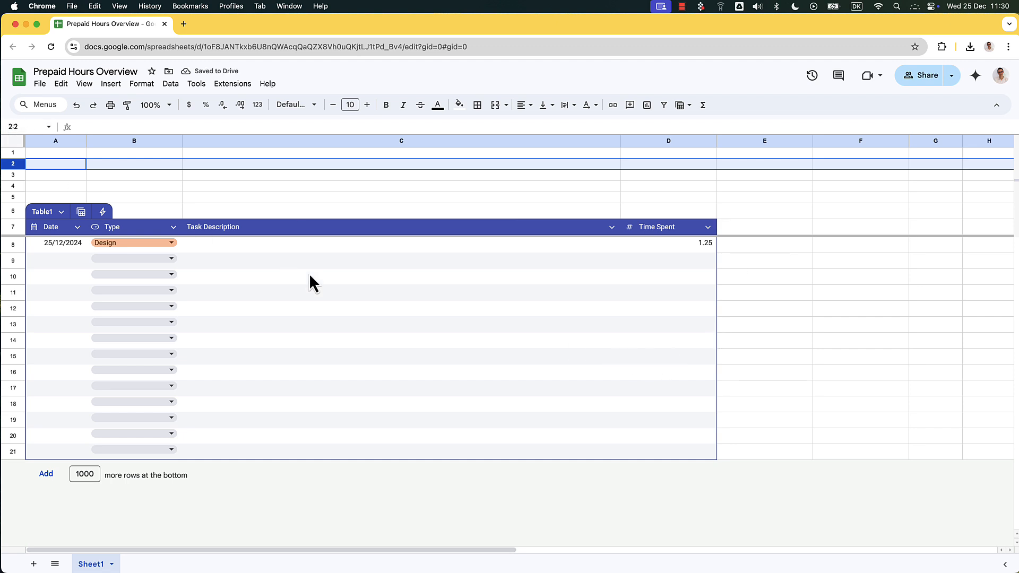
Try adding 1000 more rows at the end of the table, and undo the addition
left_click(47, 473)
scroll(478, 345, "down", 20)
scroll(696, 402, "up", 10)
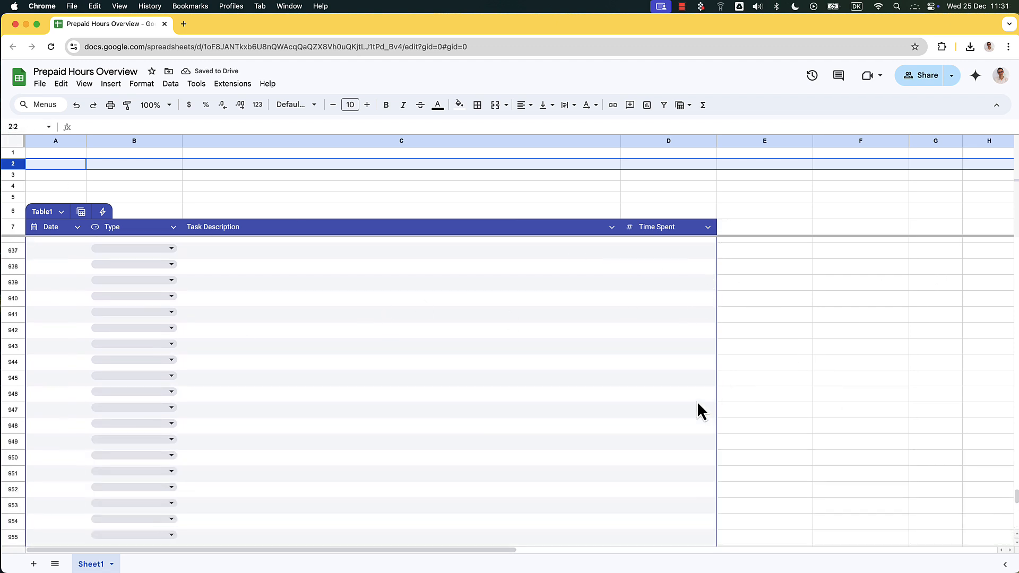
left_click(71, 145)
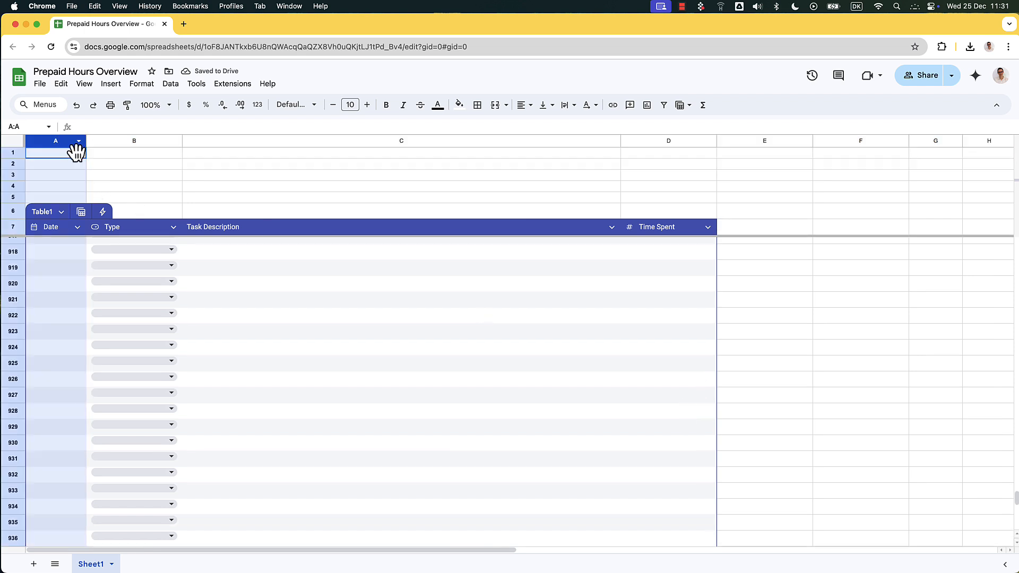
left_click(70, 152)
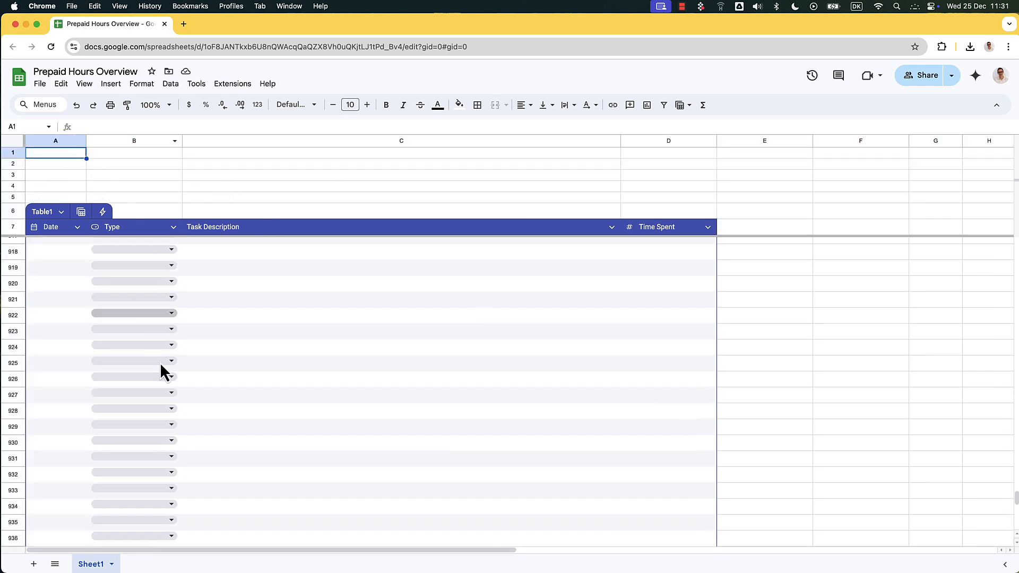
key("super+z")
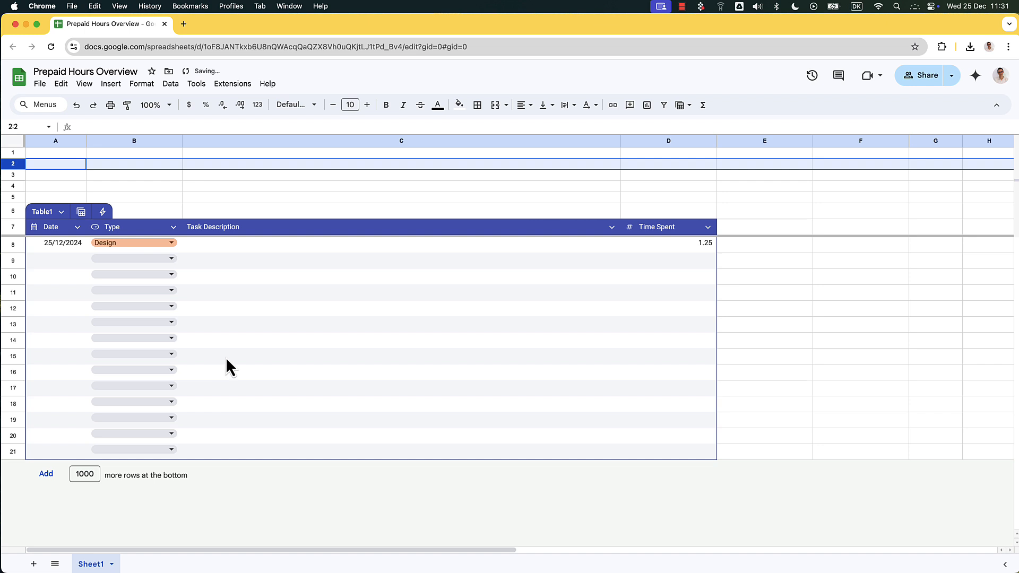
Set the number of rows to add at the end of the sheet to 10
mouse_move(93, 474)
left_mouse_down()
mouse_move(73, 473)
mouse_move(86, 481)
left_mouse_up()
key("BackSpace")
key("BackSpace")
left_click(134, 524)
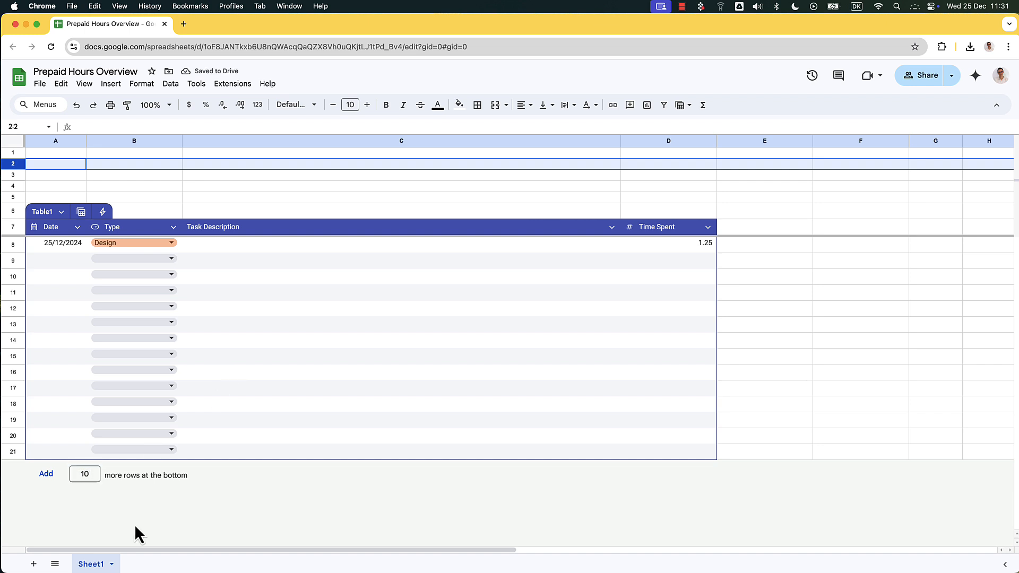
Try adding 10 more rows at the end of the sheet
left_click(53, 476)
Insert the WEBFAR logo image from the shared drives in Google Drive over the cells, starting from A1
left_click(60, 156)
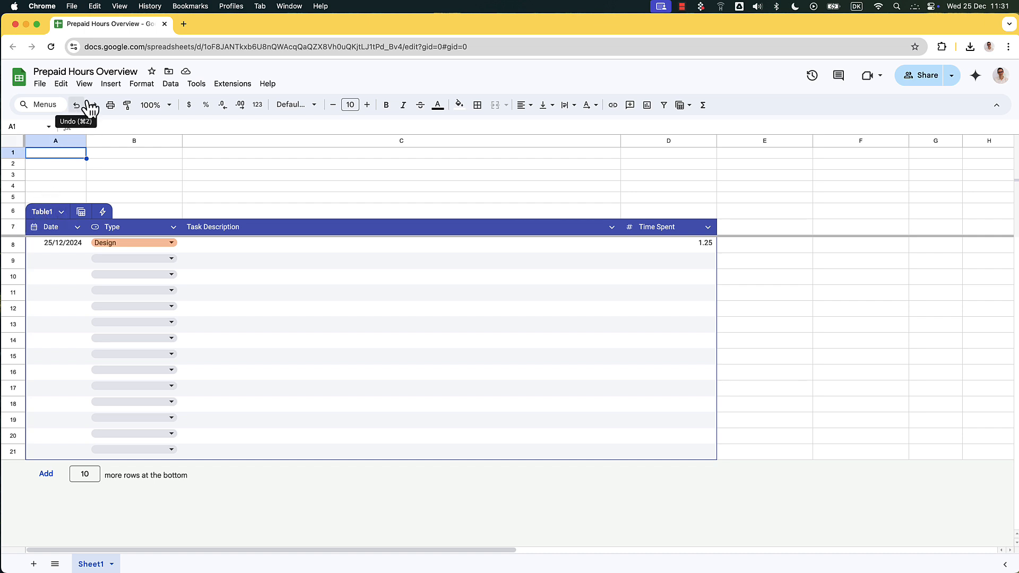
left_click(110, 83)
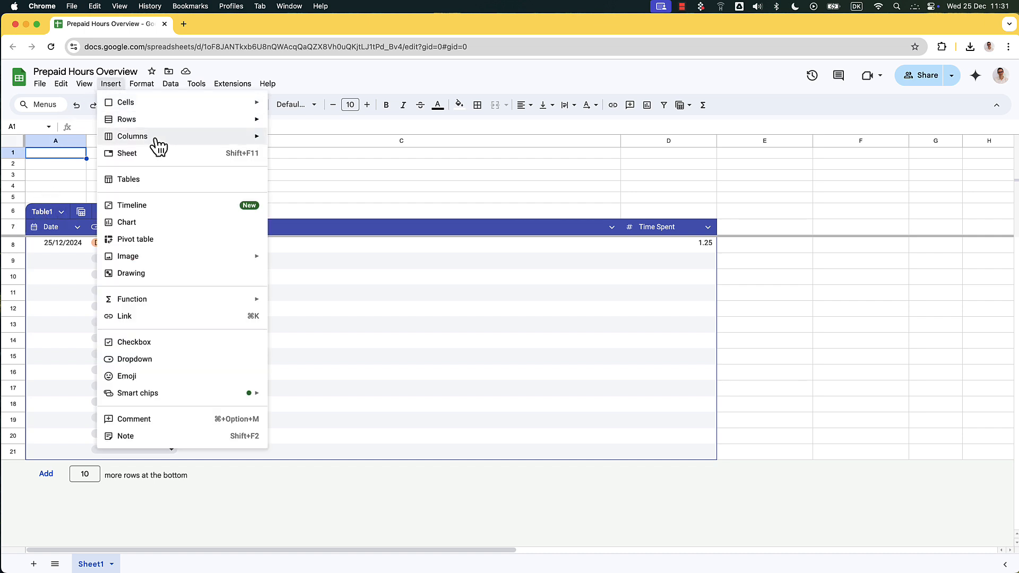
mouse_move(171, 260)
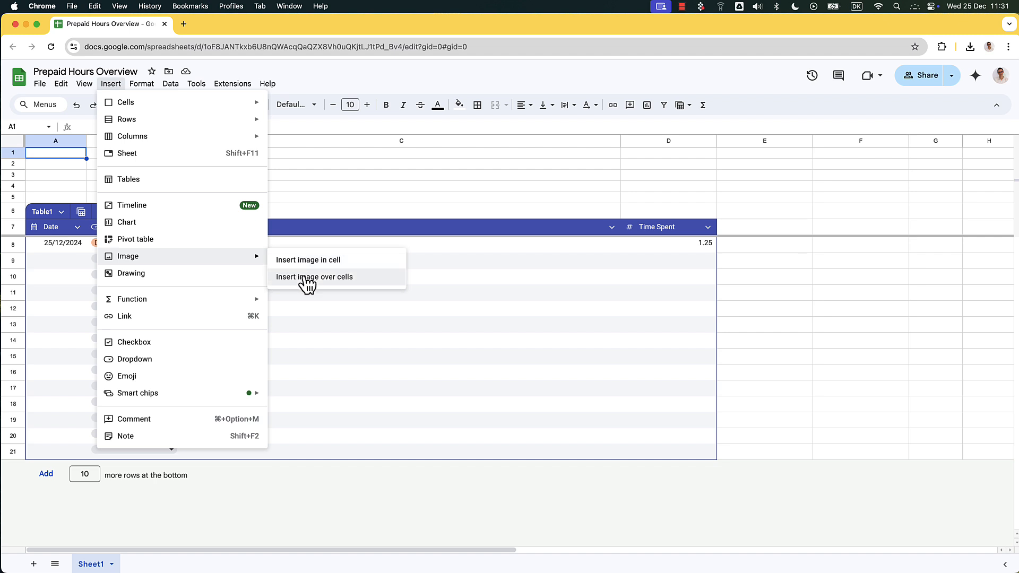
left_click(307, 279)
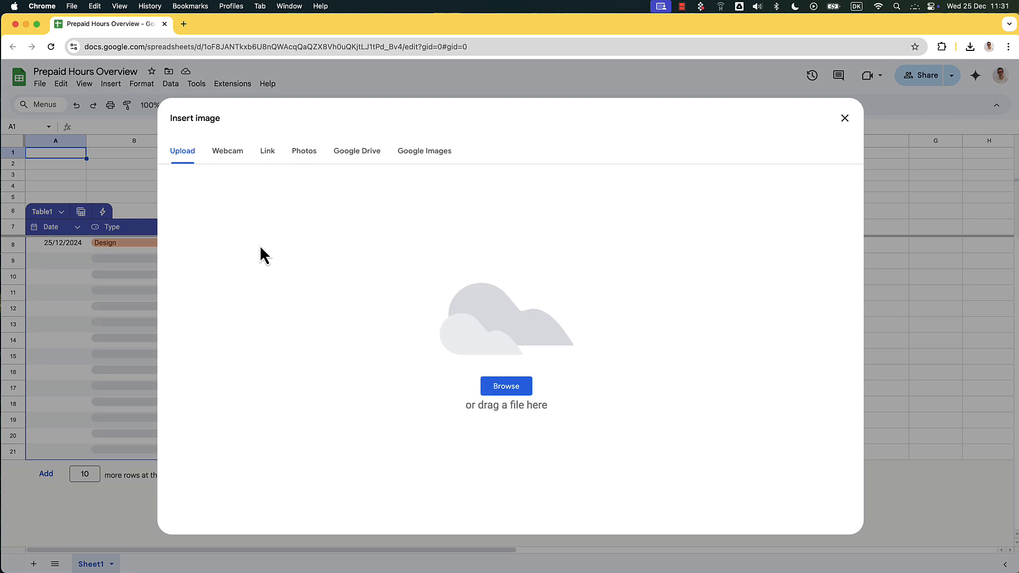
left_click(361, 155)
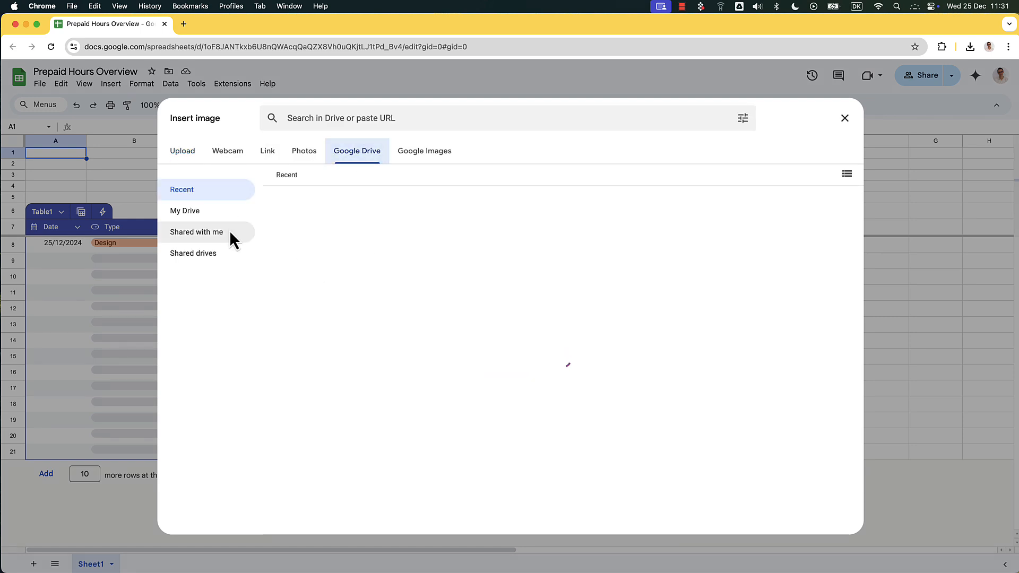
left_click(208, 217)
left_click(218, 250)
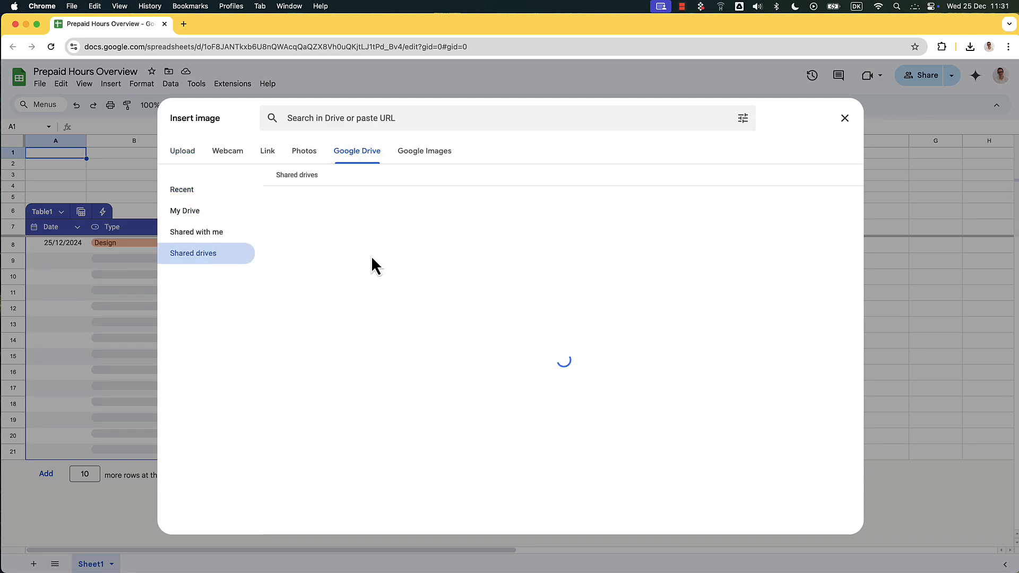
double_click(334, 250)
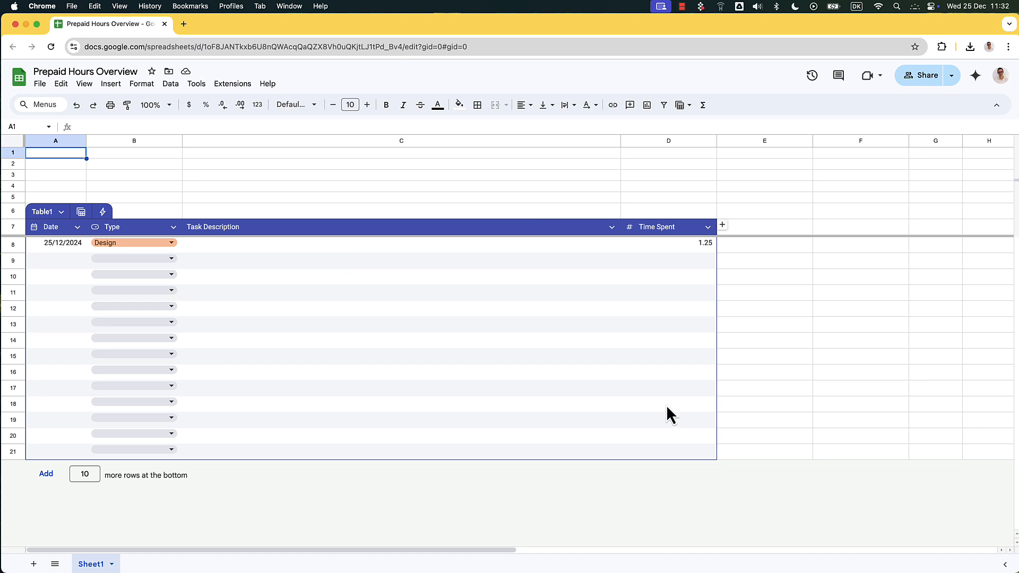
left_click(427, 201)
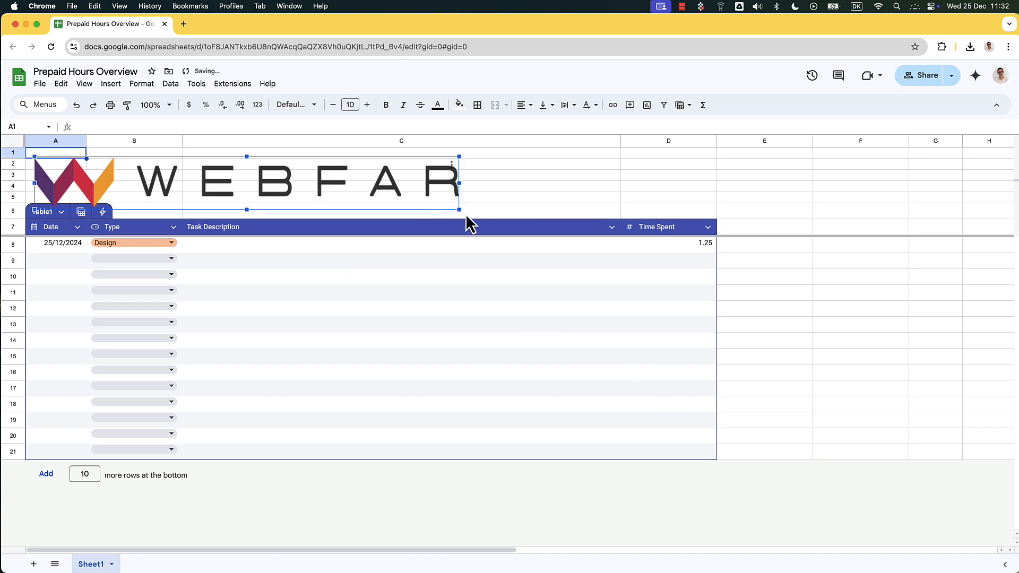
Shrink the WEBFAR logo to fit the upper corner across columns A and B, and increase row 1's height to contain it
left_click_drag(459, 210, 125, 163)
left_click(227, 178)
left_click(137, 166)
left_click(155, 169)
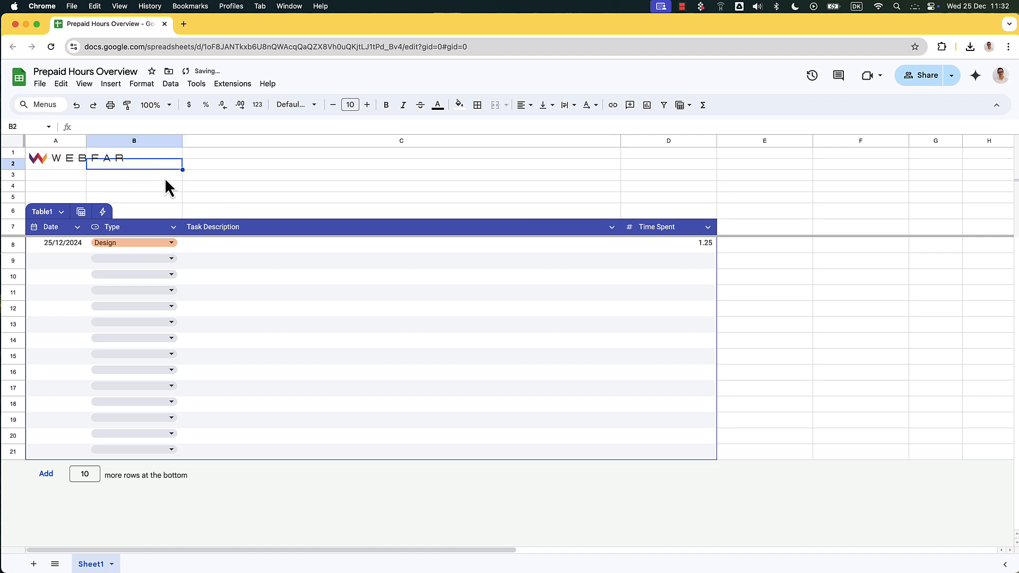
left_click(210, 189)
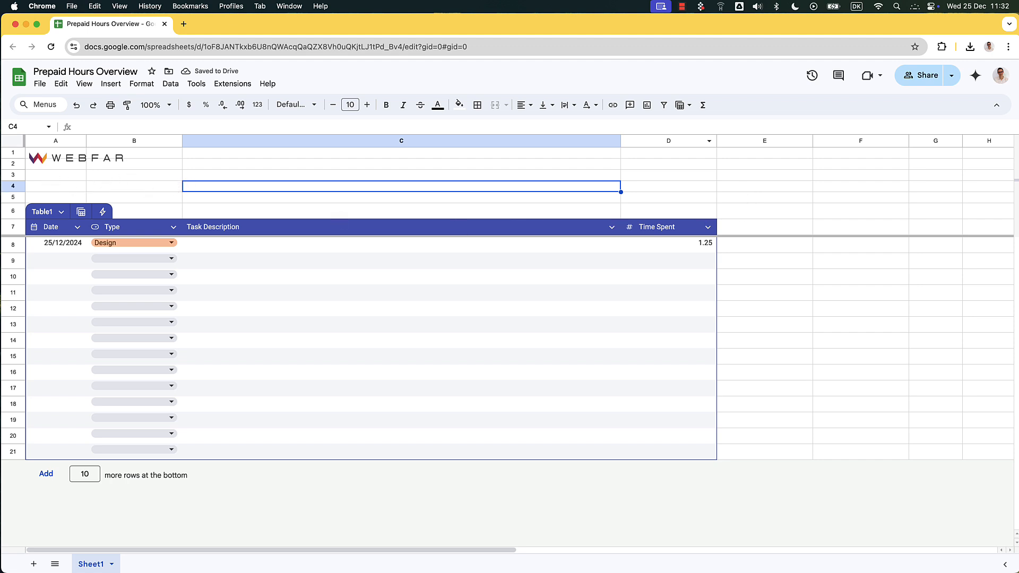
left_click(53, 166)
left_click_drag(11, 158, 10, 167)
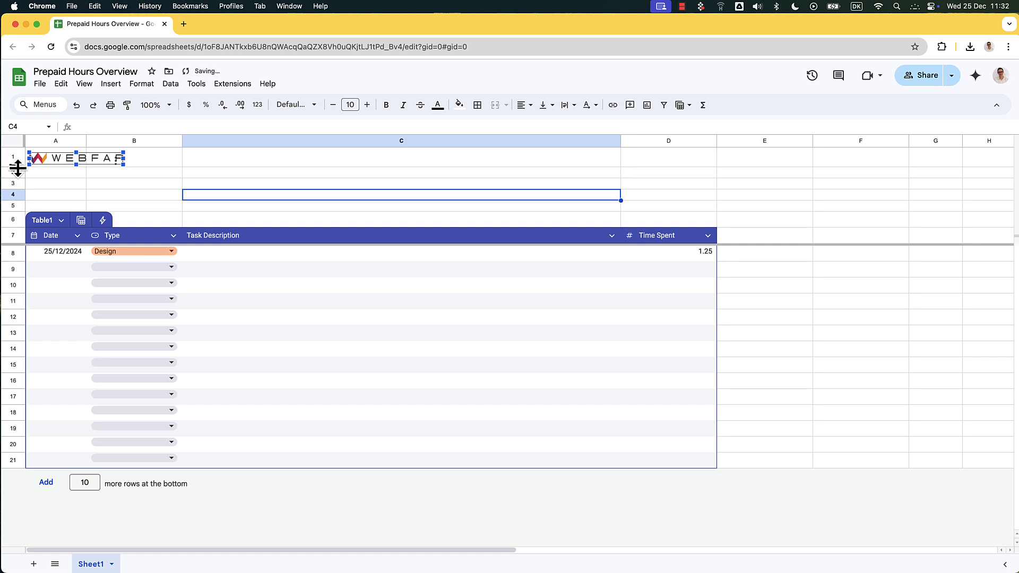
Enter "Prepaid Hours: 10" in cell A2 and "Client Name" in cell A3
left_click(66, 175)
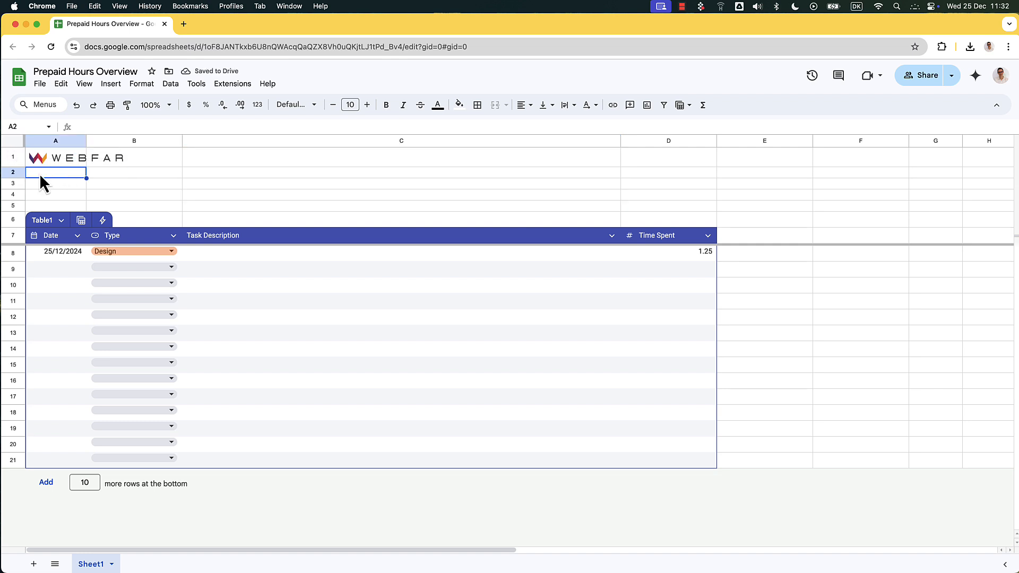
type("Prepaid Hours")
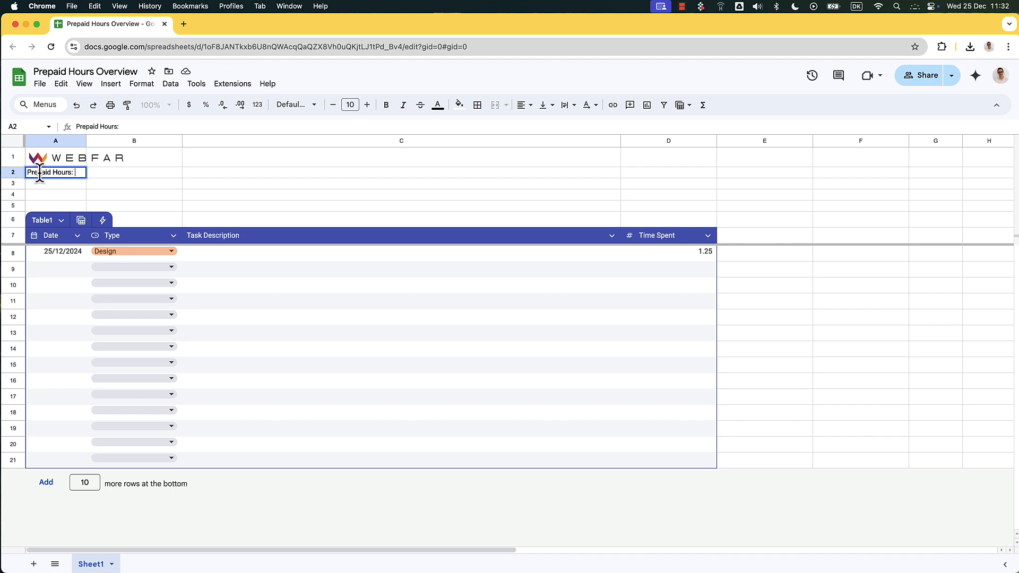
type(": 10")
key("Return")
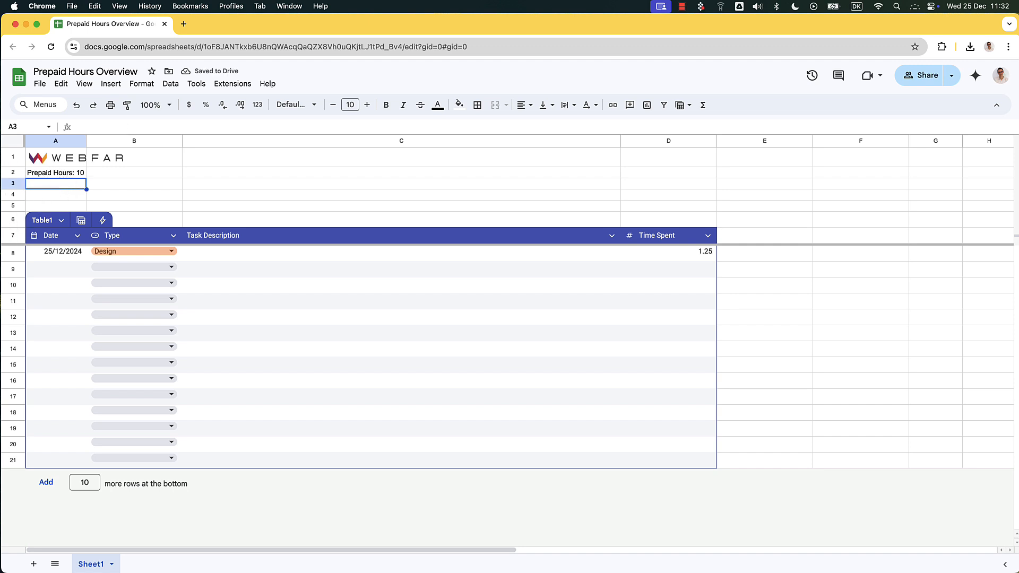
type("Client Name")
left_click(61, 173)
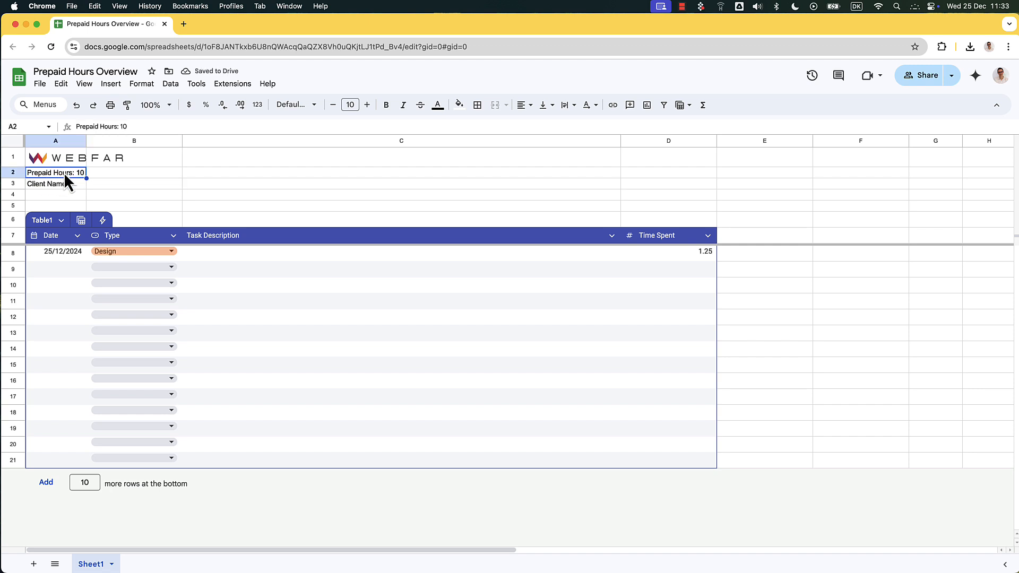
Make the Client Name text in A3 bold and set its font size to 13
left_click(66, 185)
left_click(386, 105)
left_click(367, 105)
left_click(367, 105)
left_click(367, 104)
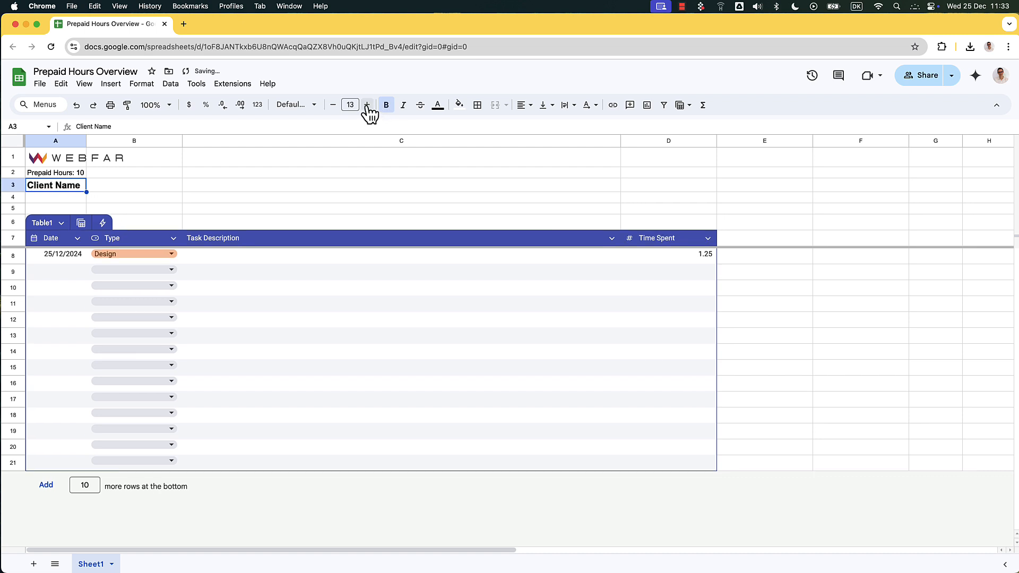
left_click(210, 198)
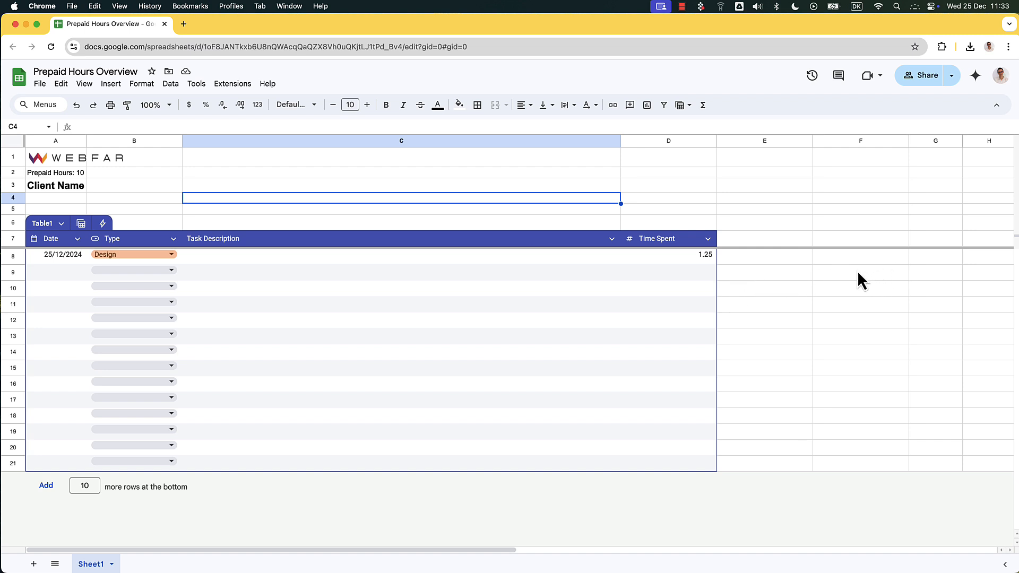
Narrow column E to a thin spacer and enter "Hours Total" in F10 with 10 in F11
left_click_drag(812, 142, 734, 162)
left_click(763, 271)
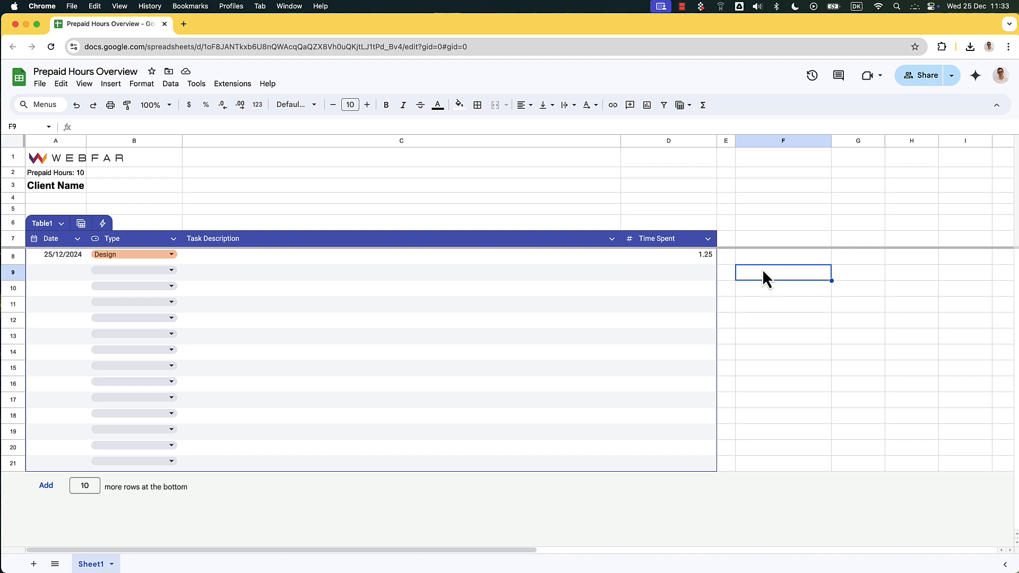
left_click(768, 285)
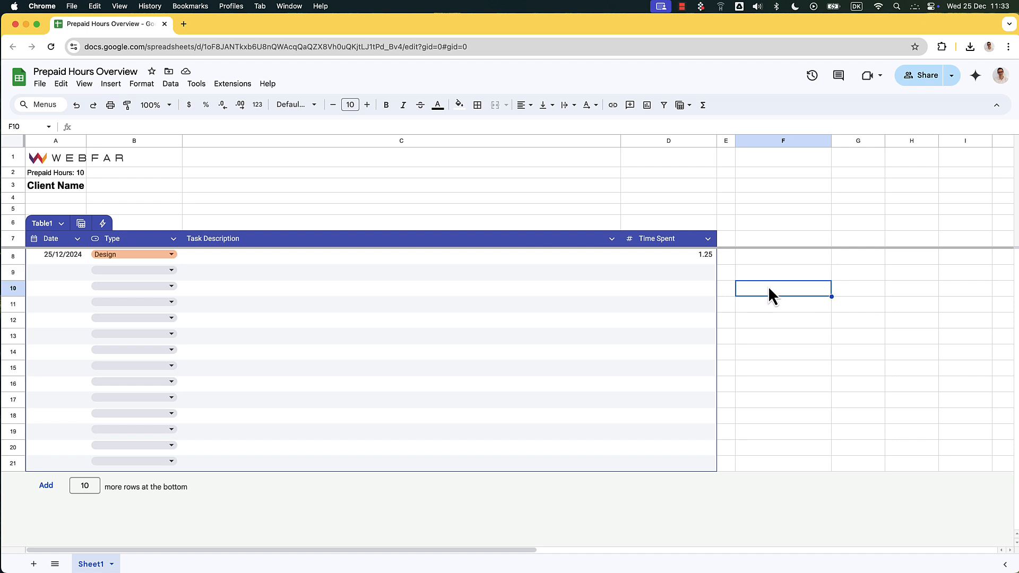
type("Hours Tot")
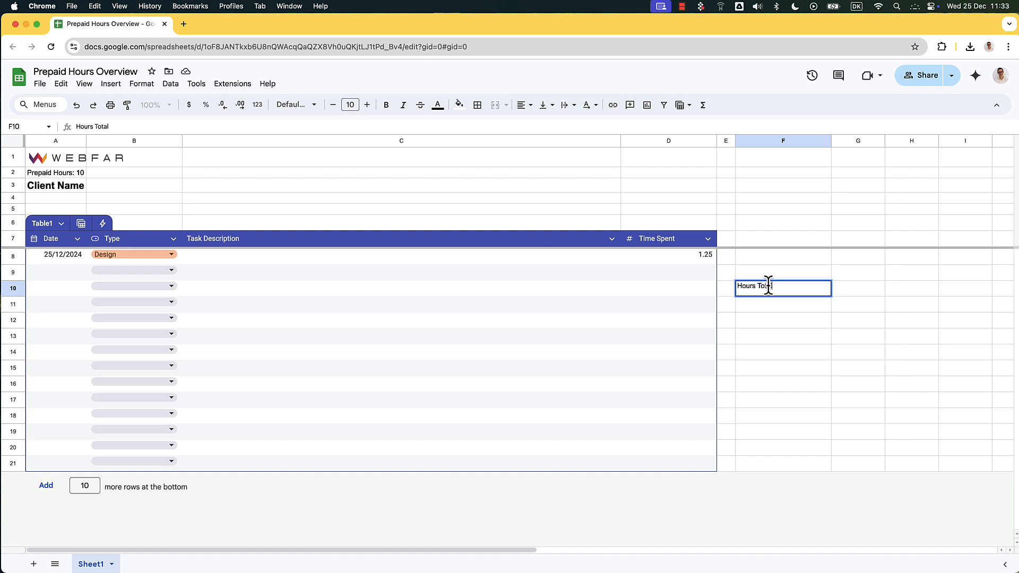
type("al")
key("Return")
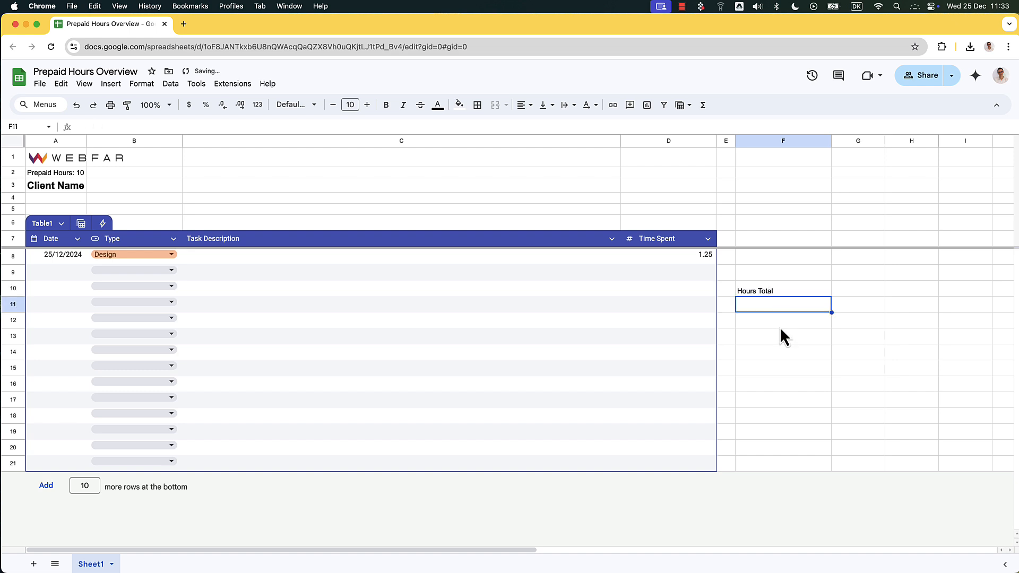
type("10")
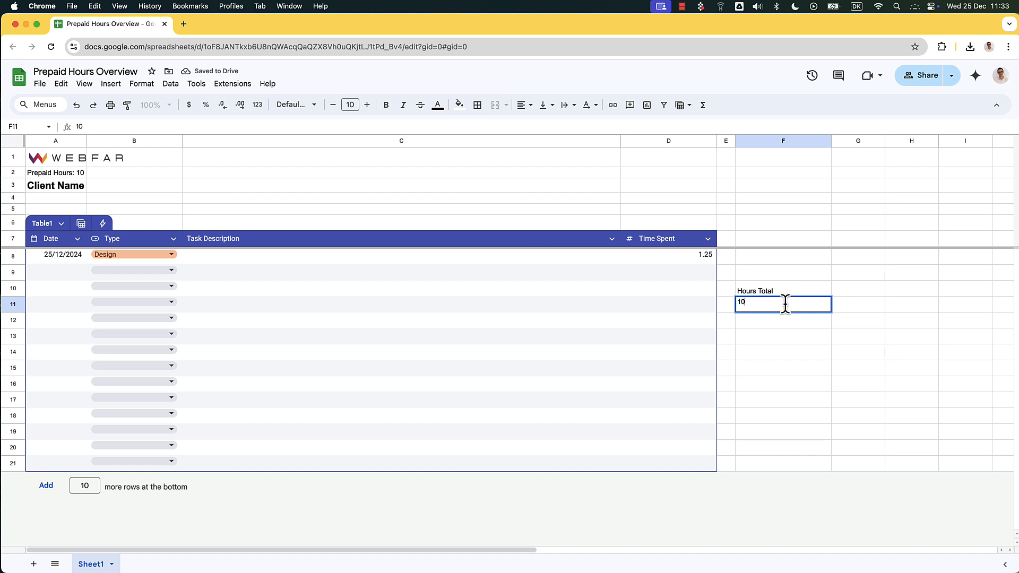
key("Return")
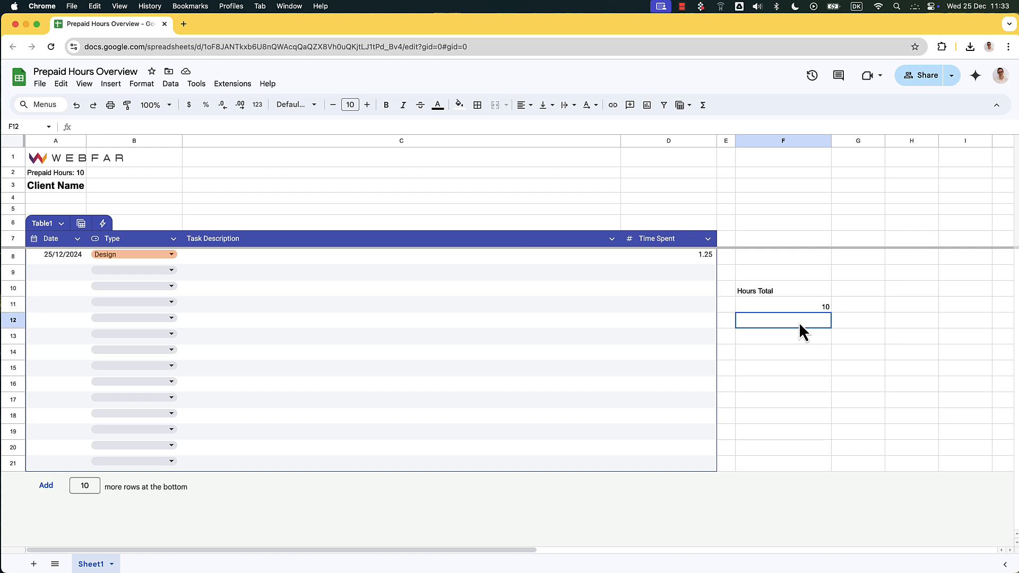
Enter "Hours Spent" in F13 with the value 0 in F14
left_click(797, 337)
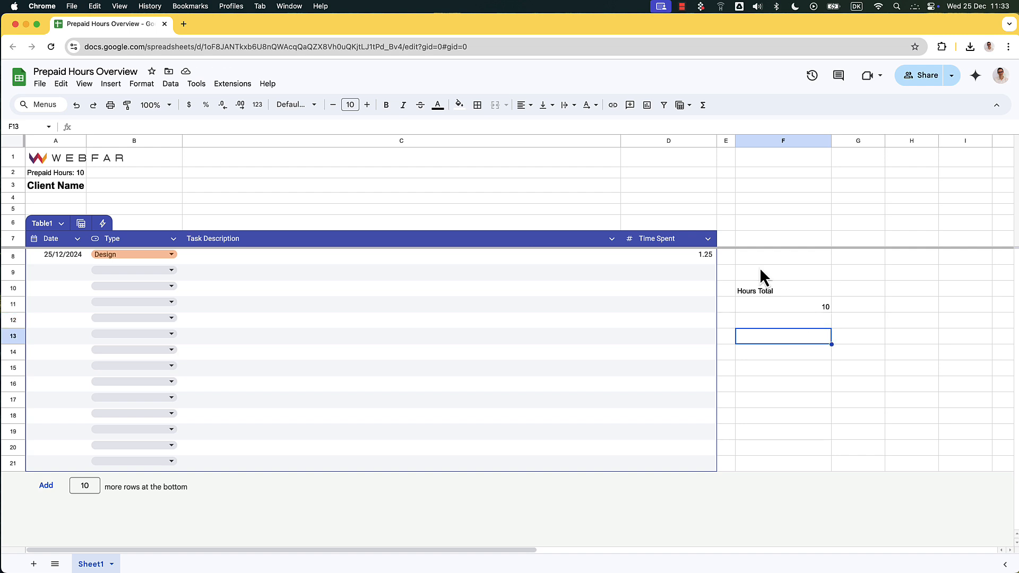
type("Hours Spent")
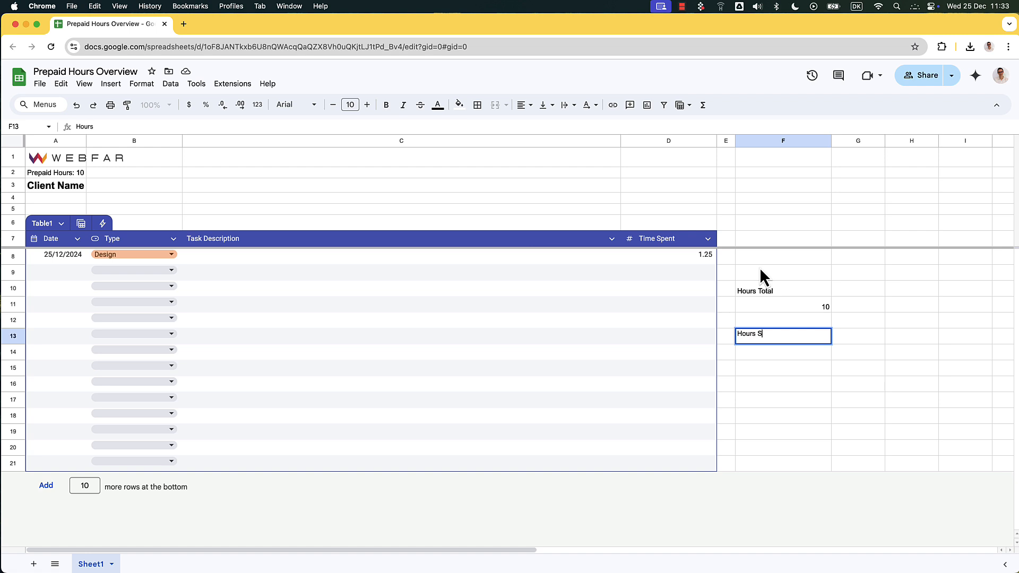
key("Return")
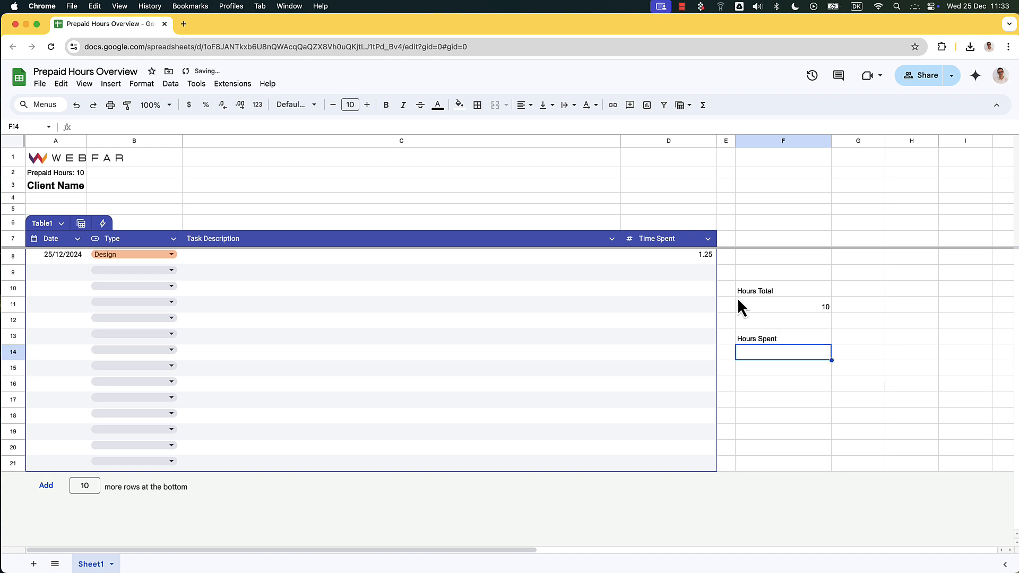
type("0")
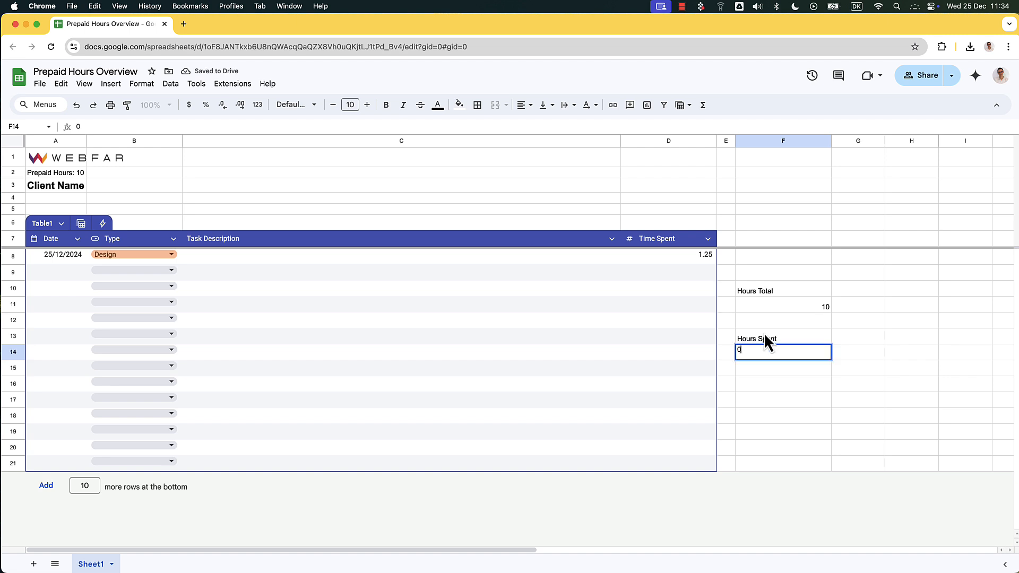
key("Return")
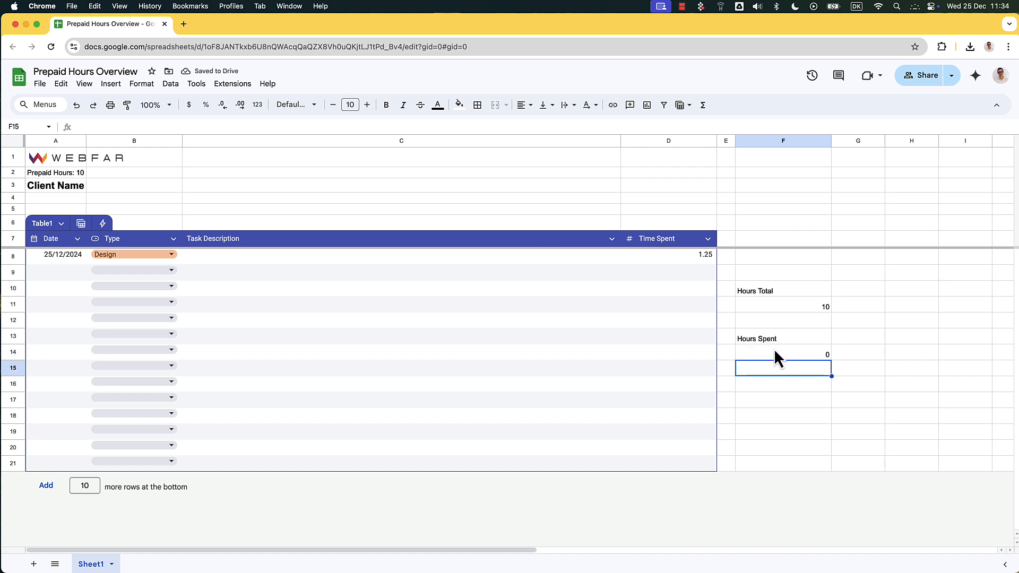
Enter "Hours Left" in F17 with the value 10 in F18
left_click(801, 384)
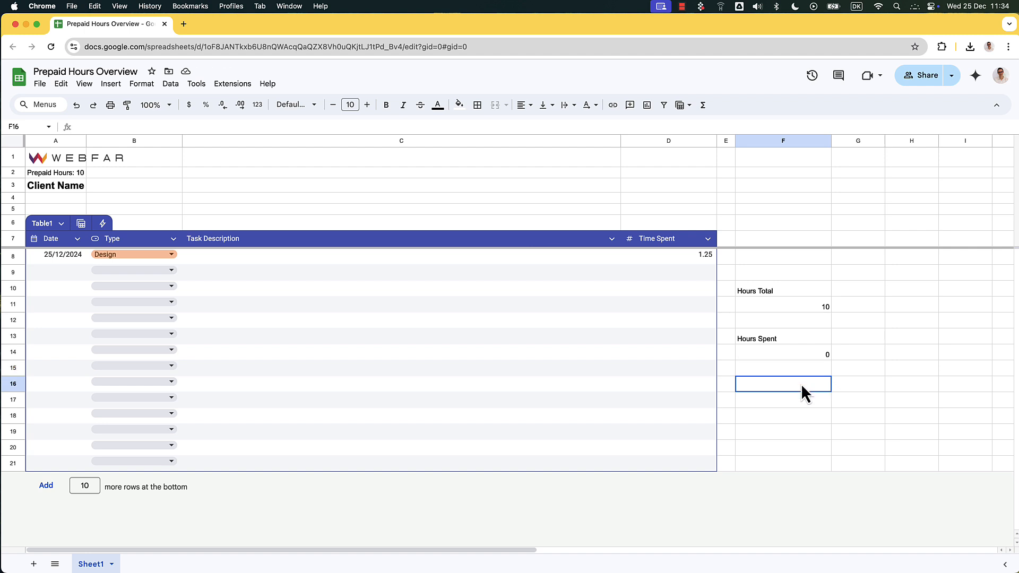
left_click(803, 398)
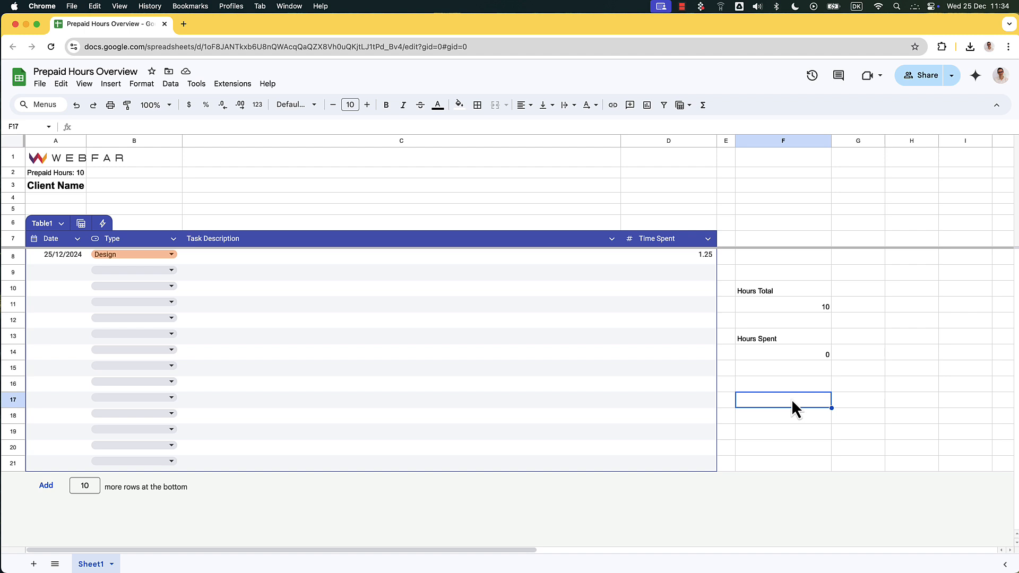
type("Hours Left")
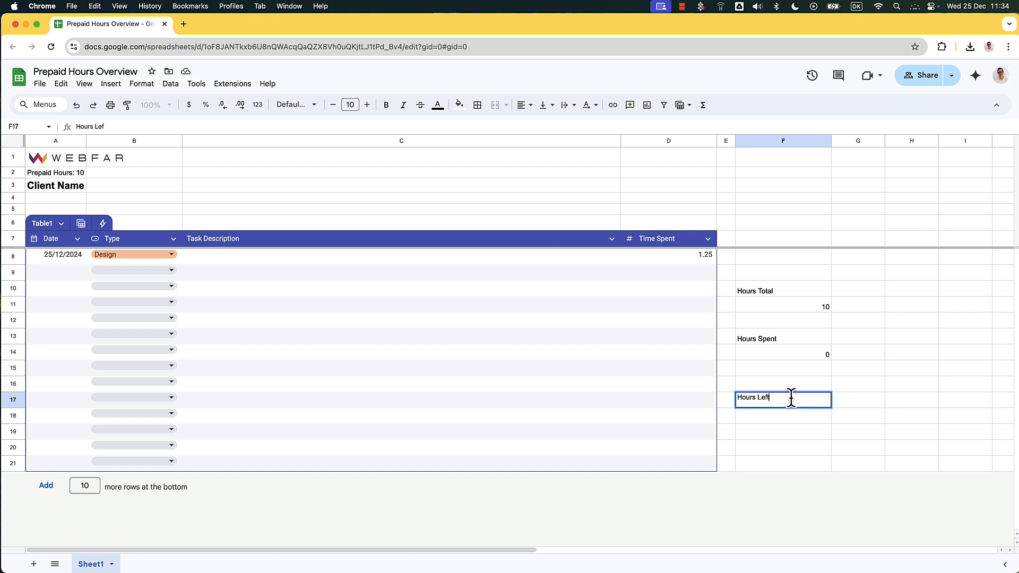
key("Return")
type("10")
key("Return")
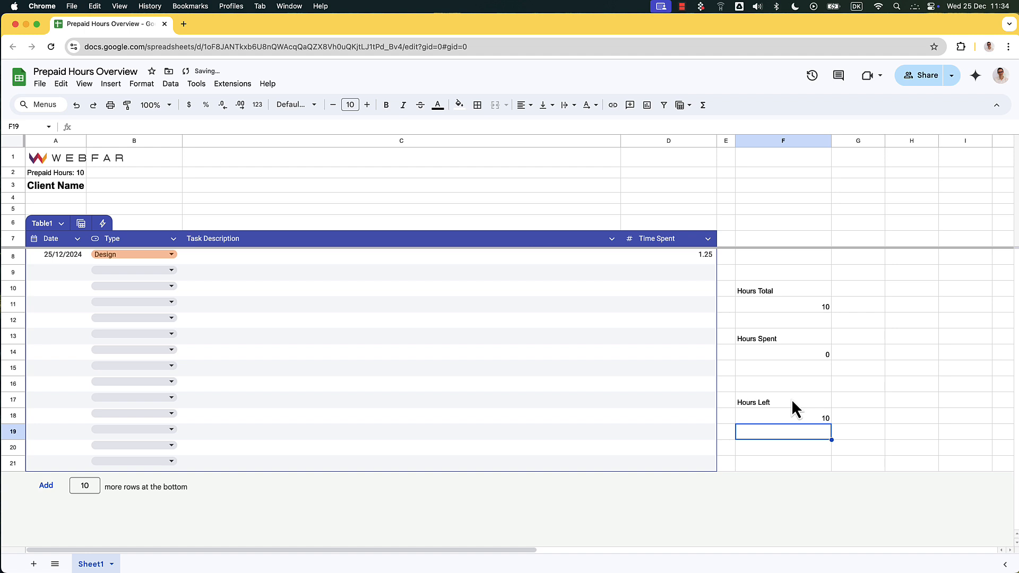
Fill the hours summary range F9:F19 with a light blue background
left_click_drag(821, 429, 792, 272)
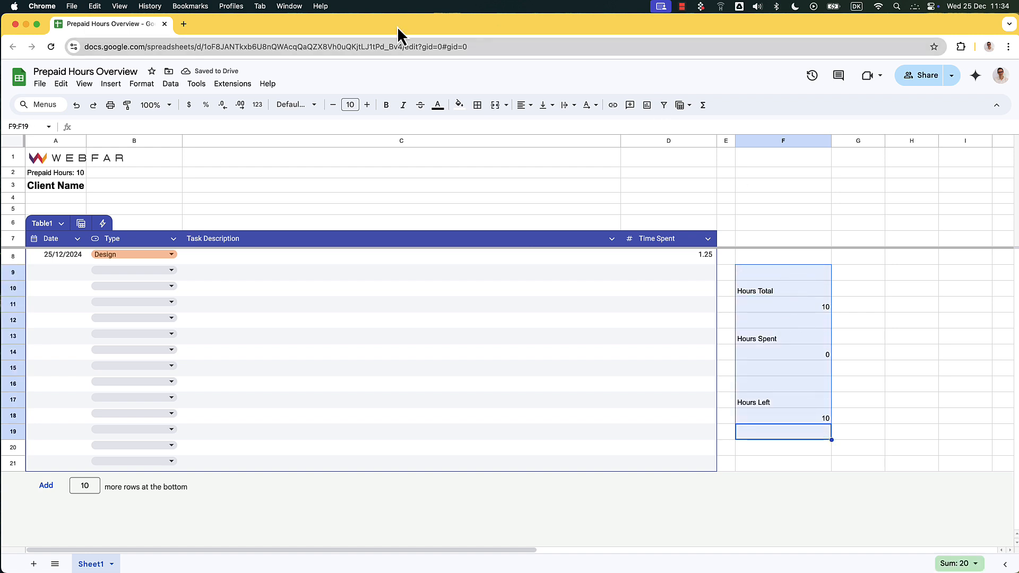
left_click(461, 105)
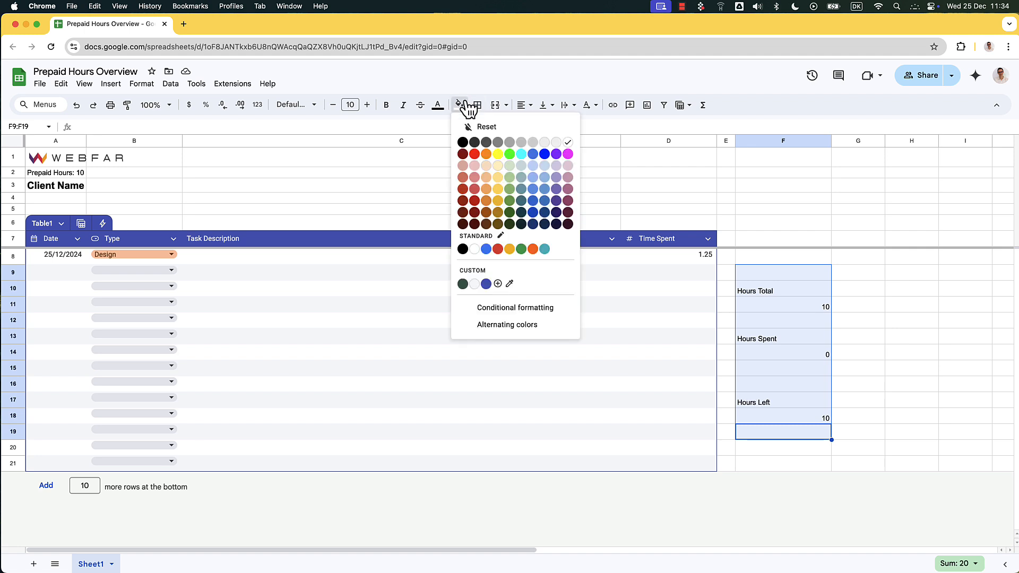
left_click(545, 177)
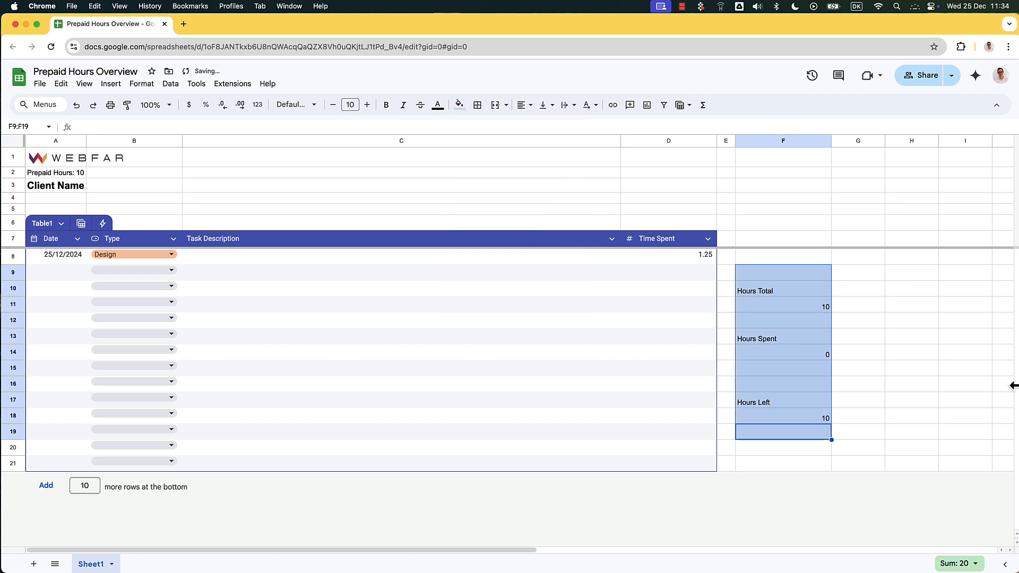
Center the contents of the hours summary block, E9:F19, horizontally
left_click(982, 385)
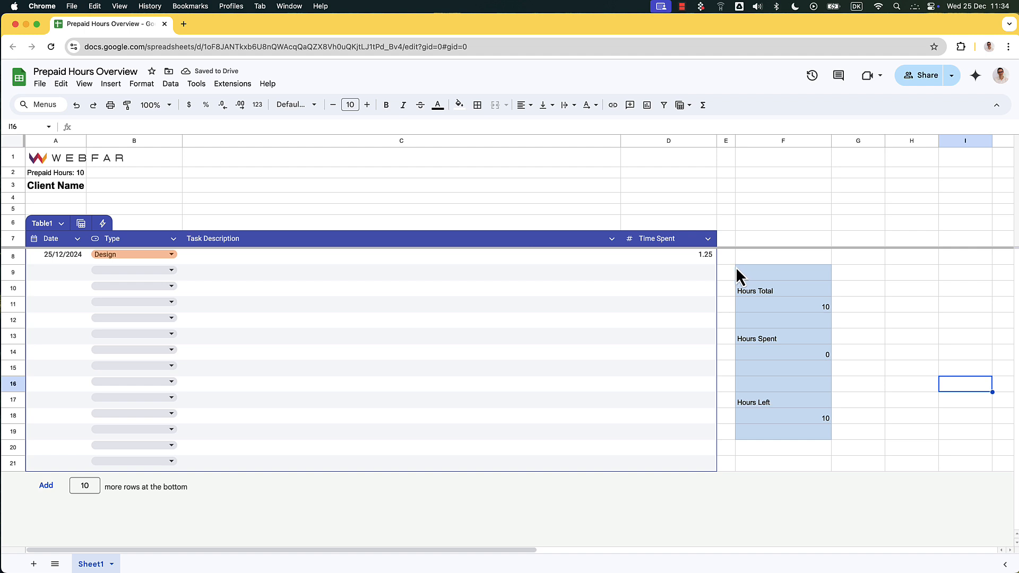
left_click_drag(736, 266, 827, 436)
left_click(524, 105)
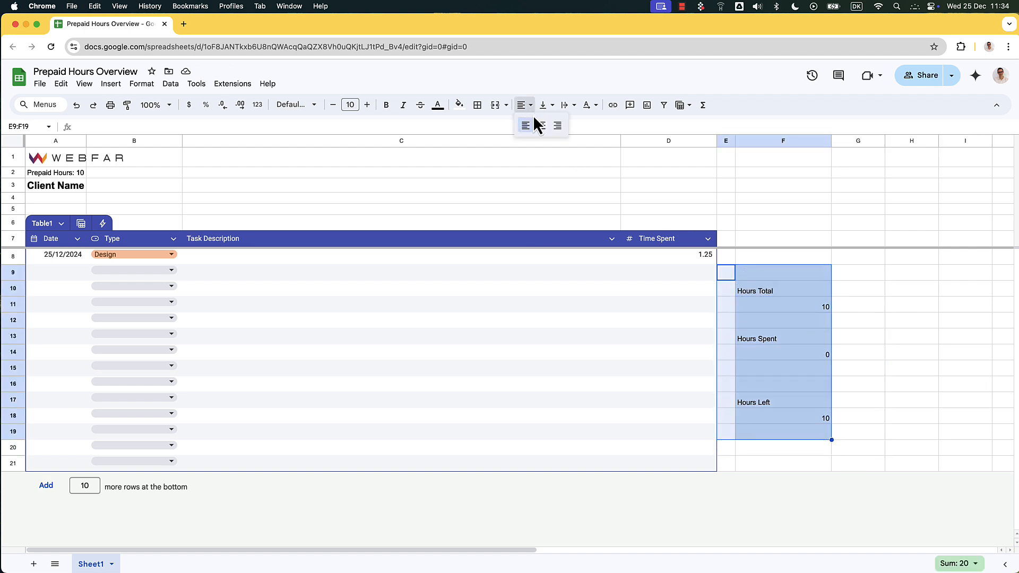
left_click(540, 126)
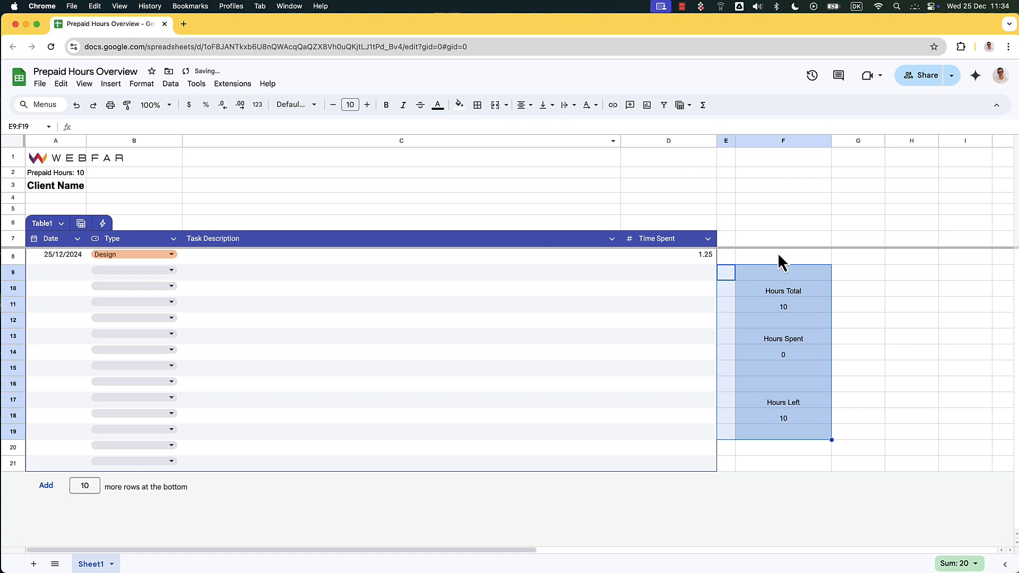
Make the "Hours Total" label in F10 bold and keep its font size at 10
left_click(772, 294)
left_click(386, 105)
left_click(366, 105)
left_click(366, 105)
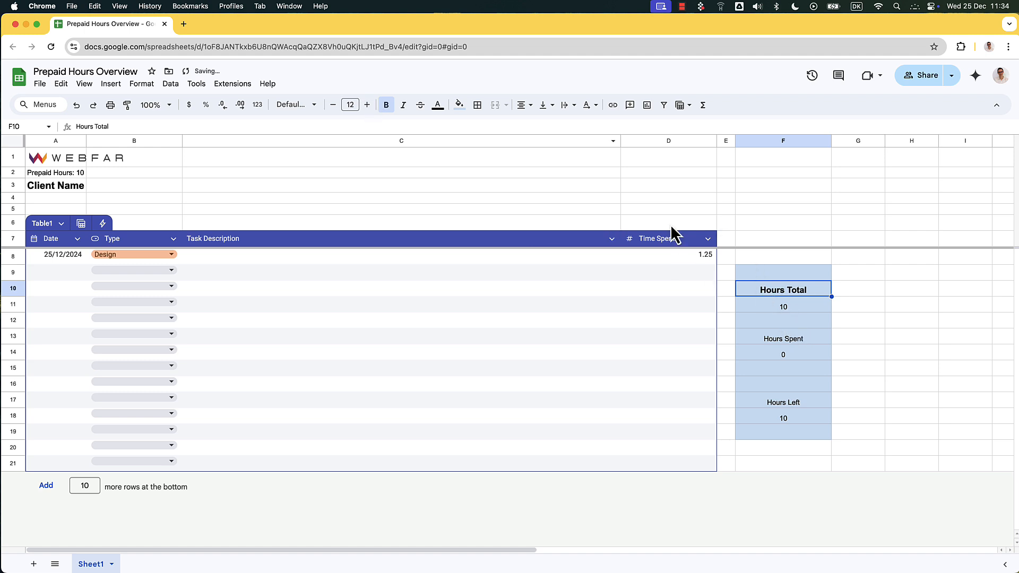
left_click(333, 105)
left_click(333, 105)
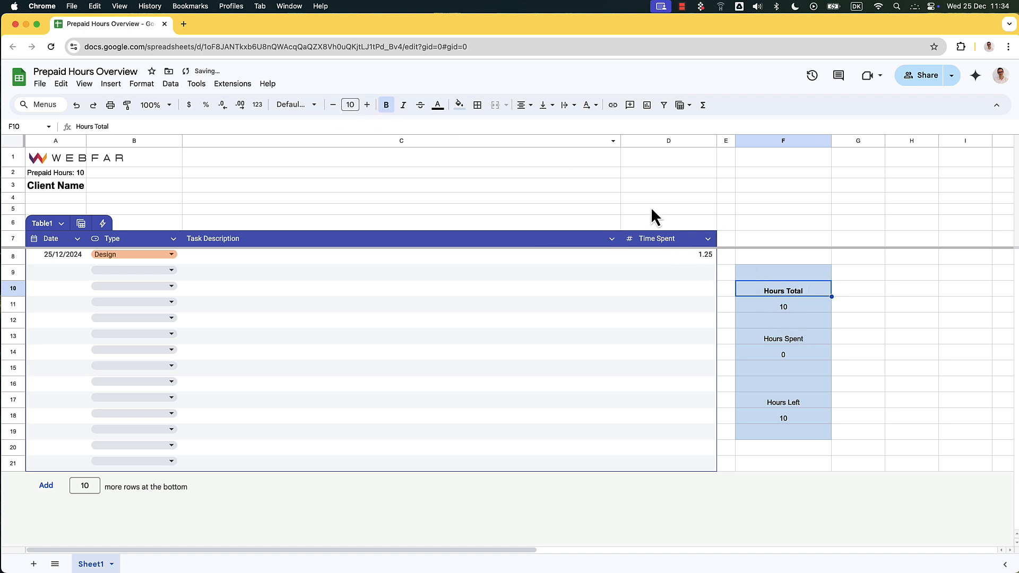
Format the Hours Total value in F11 as bold with font size 12
left_click(788, 308)
left_click(367, 105)
left_click(368, 105)
left_click(386, 105)
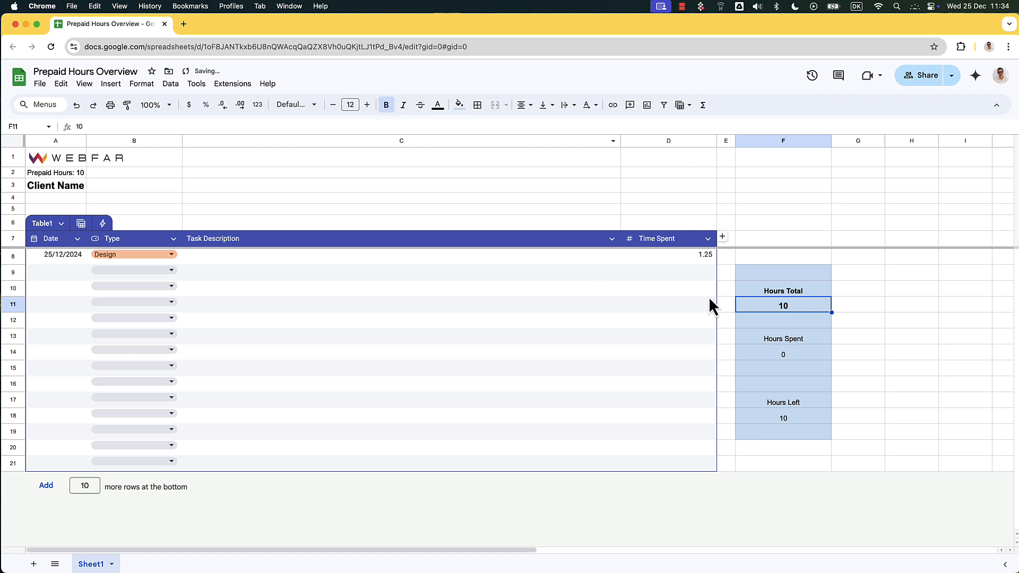
Make the "Hours Spent" label in F13 bold and set its value in F14 to bold, font size 12
left_click(781, 340)
left_click(386, 105)
left_click(768, 355)
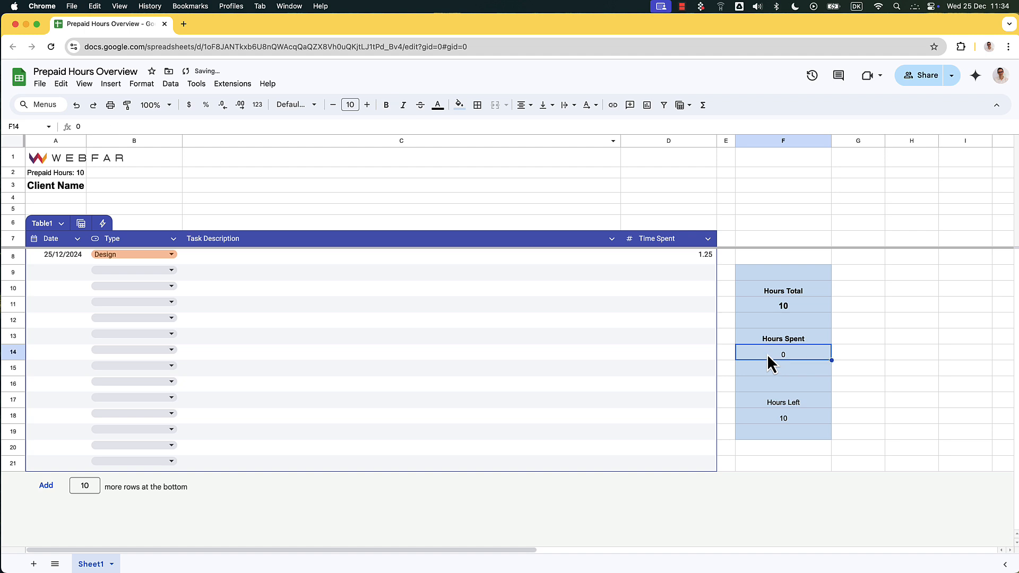
left_click(367, 105)
left_click(367, 105)
left_click(386, 105)
Make the "Hours Left" label in F17 bold and set its value in F18 to bold, font size 12
left_click(772, 407)
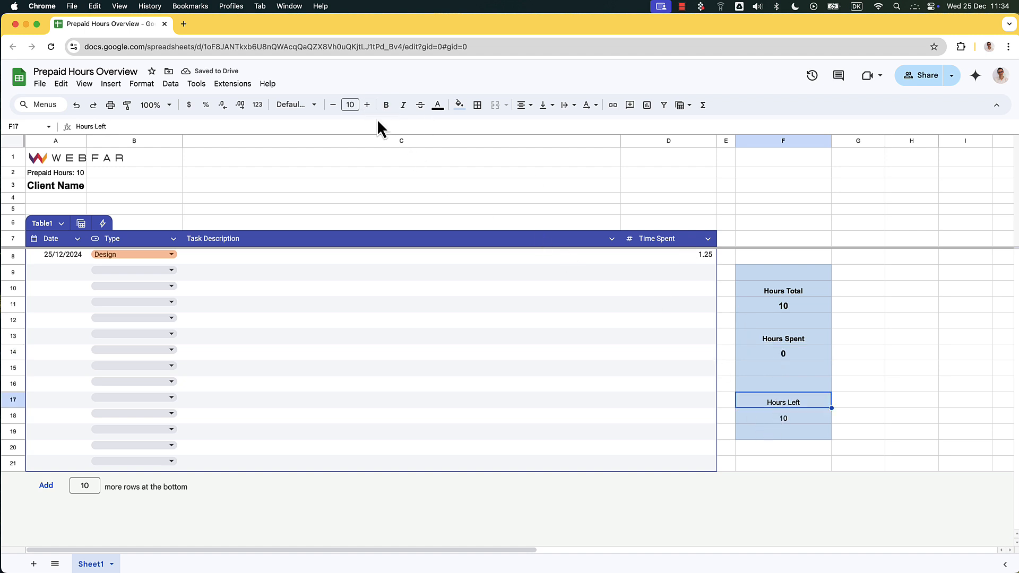
left_click(386, 105)
left_click(769, 420)
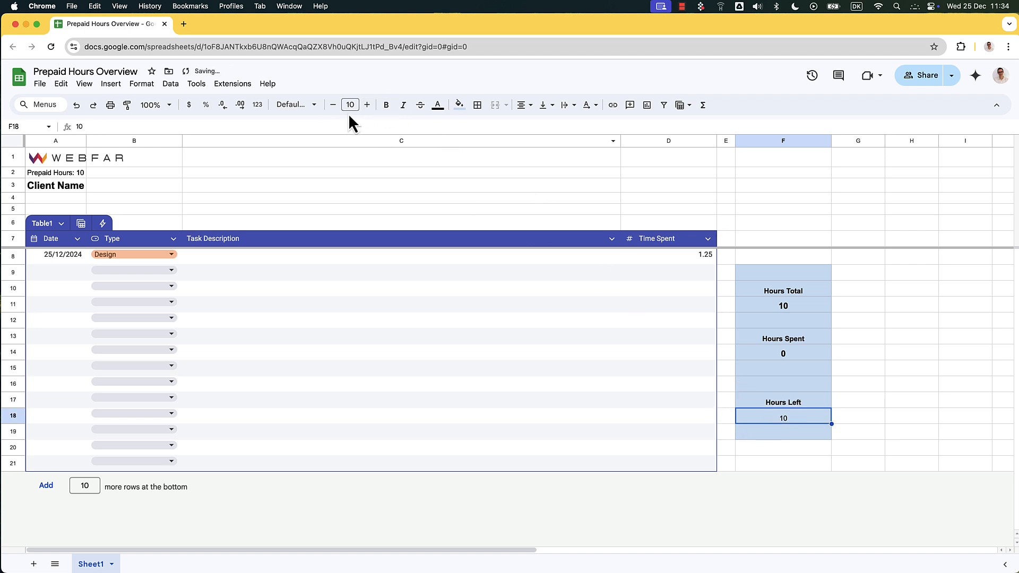
left_click(367, 105)
left_click(367, 105)
left_click(387, 105)
Fill the Hours Left section F16:F19 with a dark blue background
left_click_drag(742, 378, 824, 439)
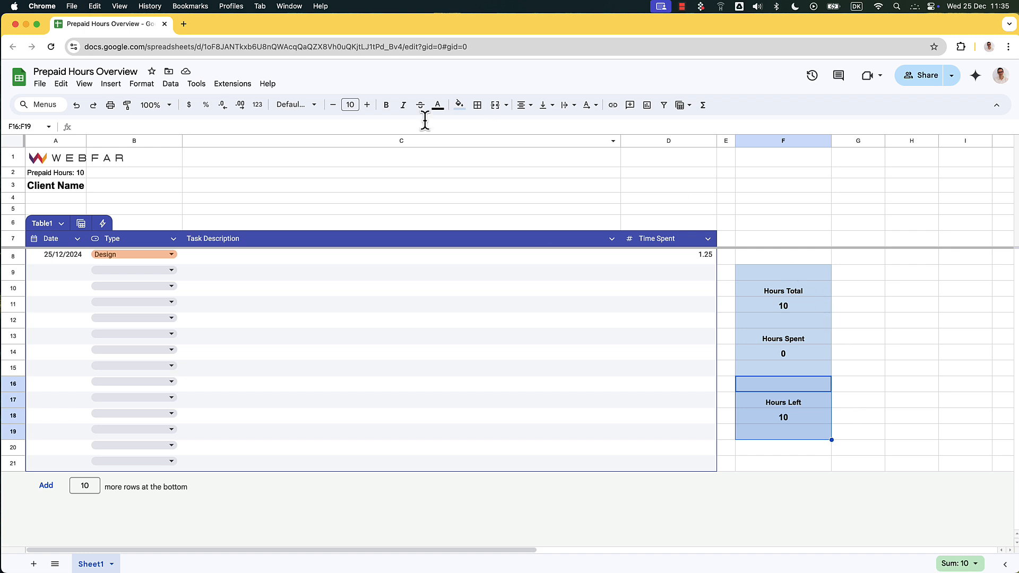
left_click(459, 106)
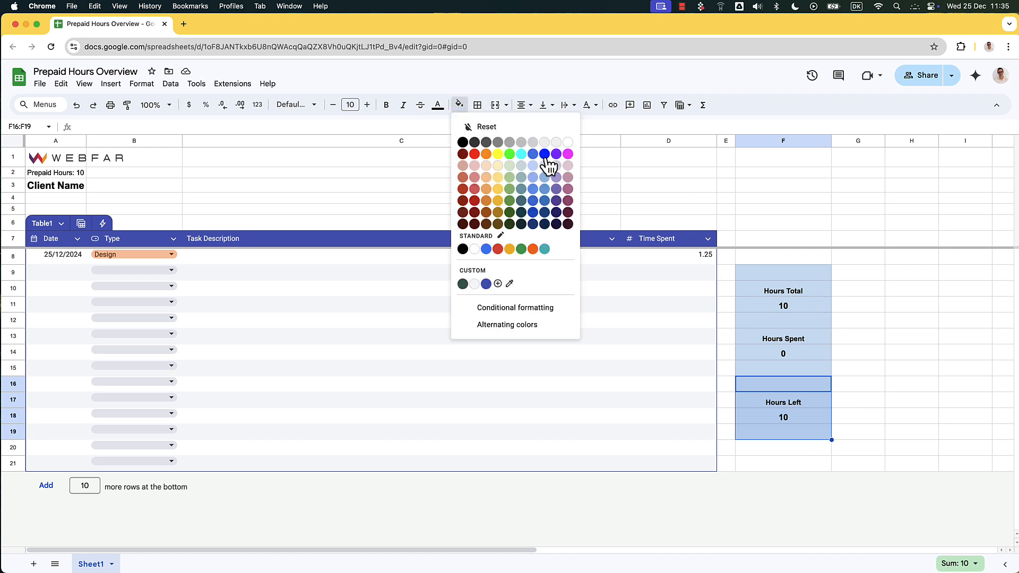
left_click(546, 200)
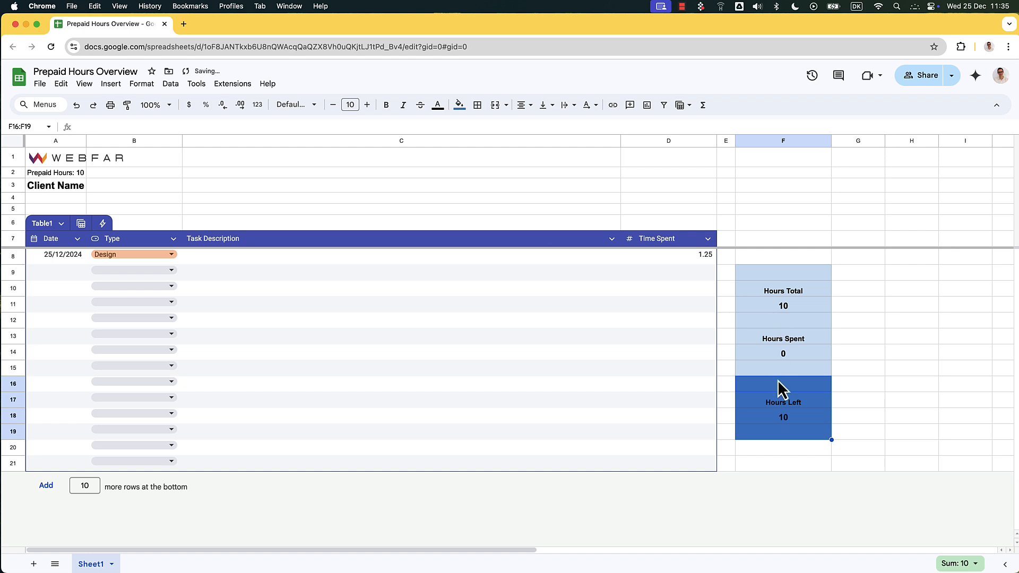
Change the text color of the Hours Left label and value in F17:F18 to white
left_click_drag(770, 399, 783, 419)
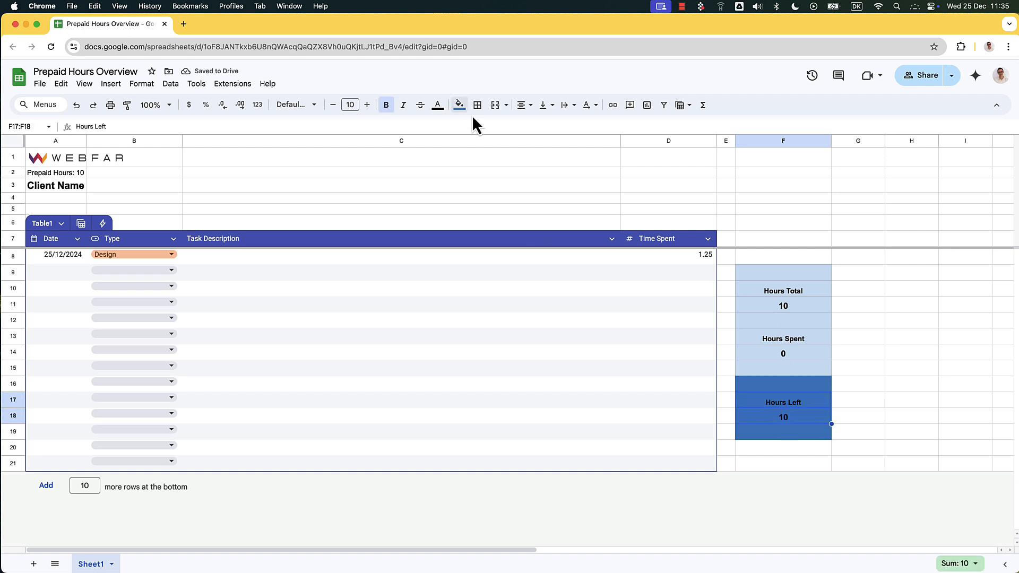
left_click(438, 104)
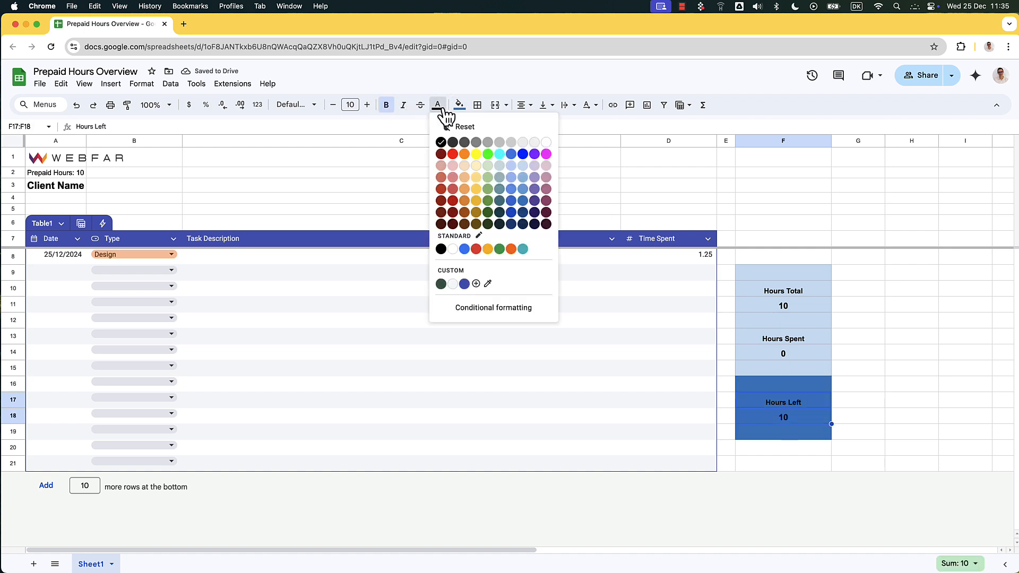
left_click(546, 142)
left_click(860, 325)
left_click(872, 398)
Add a blue outer border around the hours summary range F9:F19
left_click_drag(738, 272, 822, 435)
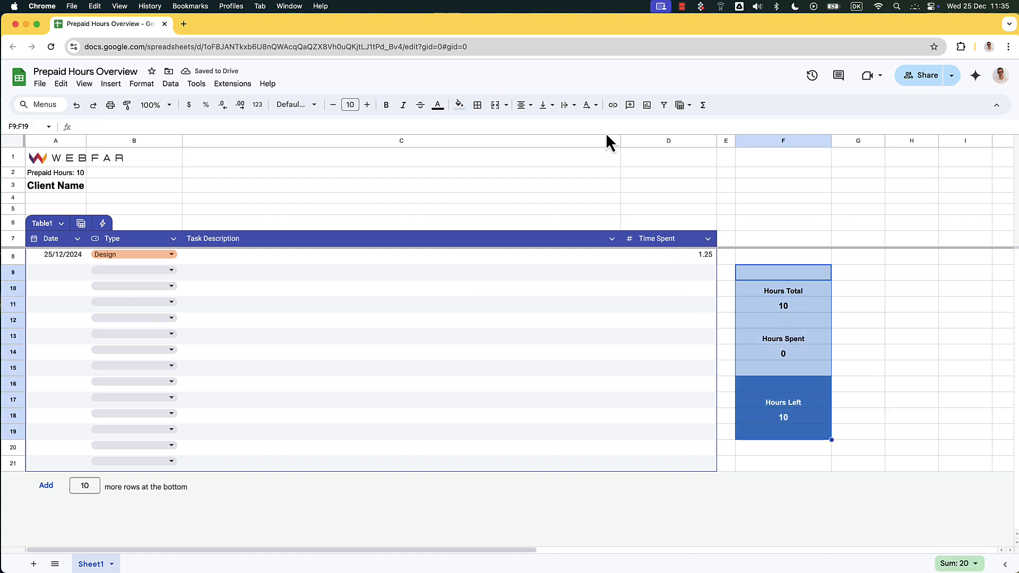
left_click(477, 105)
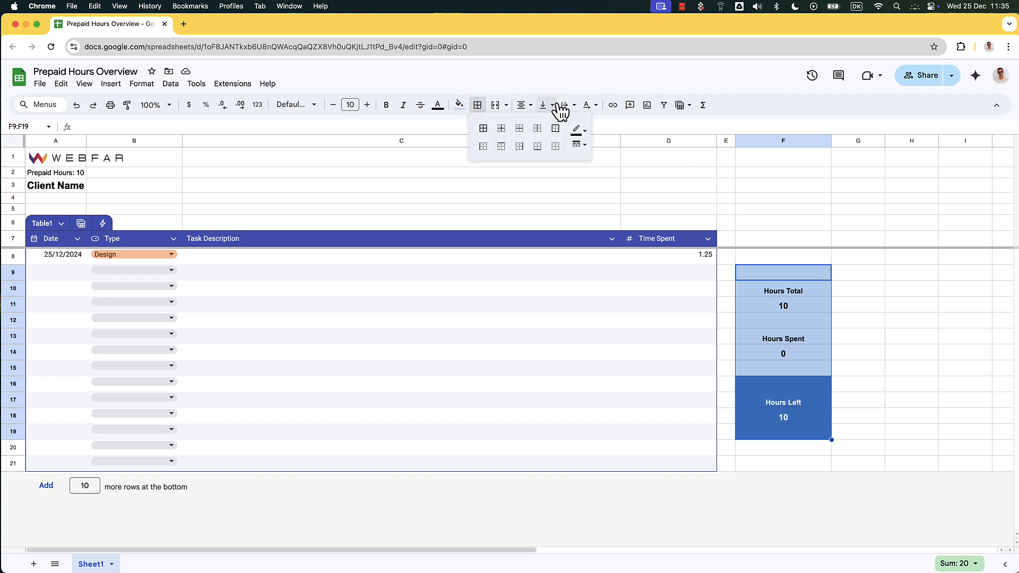
left_click(557, 131)
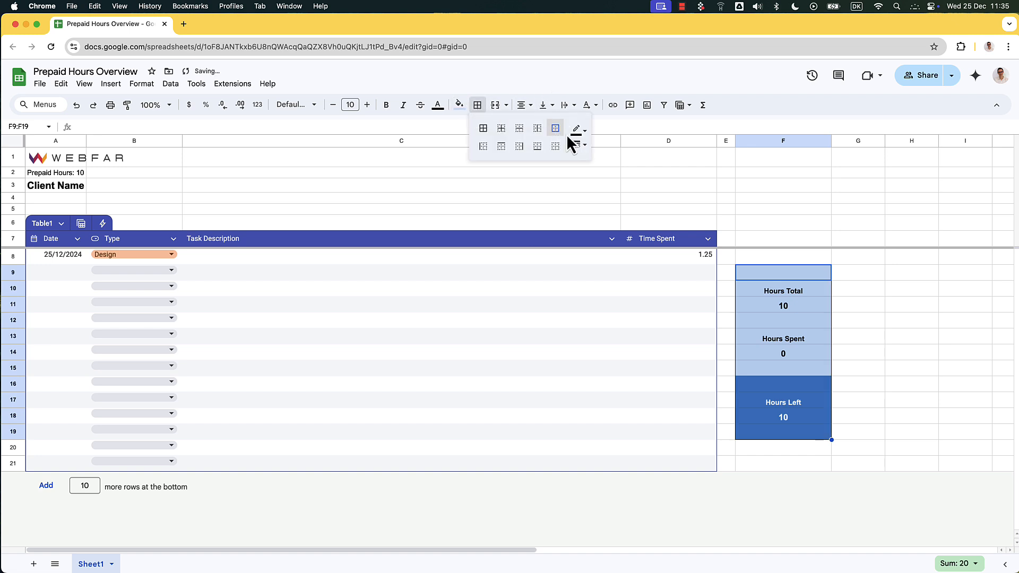
left_click(588, 129)
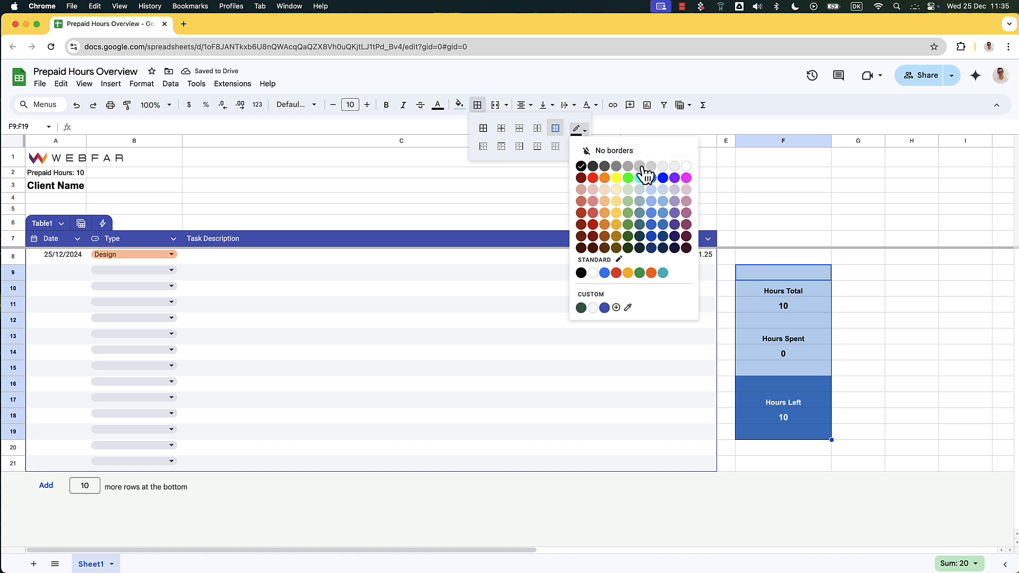
left_click(658, 218)
left_click(766, 210)
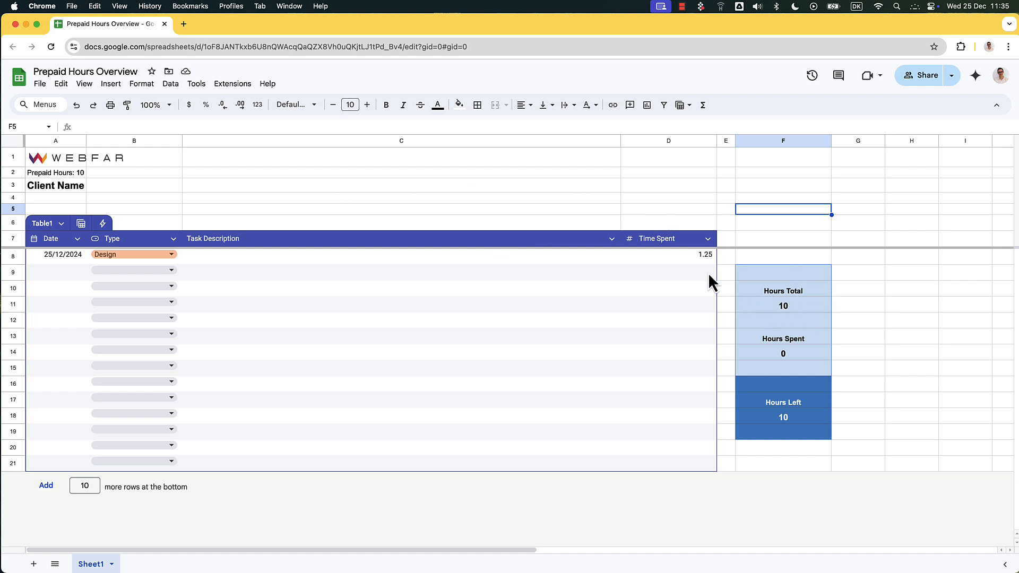
Examine the Prepaid Hours header, the Hours Total and Hours Spent values, and the Time Spent column D8:D21
left_click(80, 173)
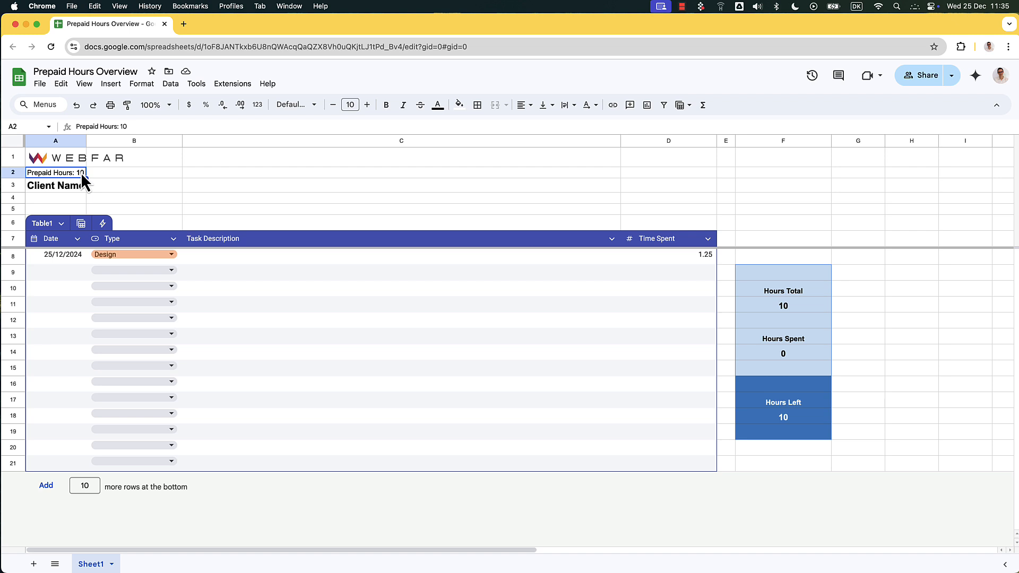
left_click(782, 304)
double_click(786, 307)
key("Return")
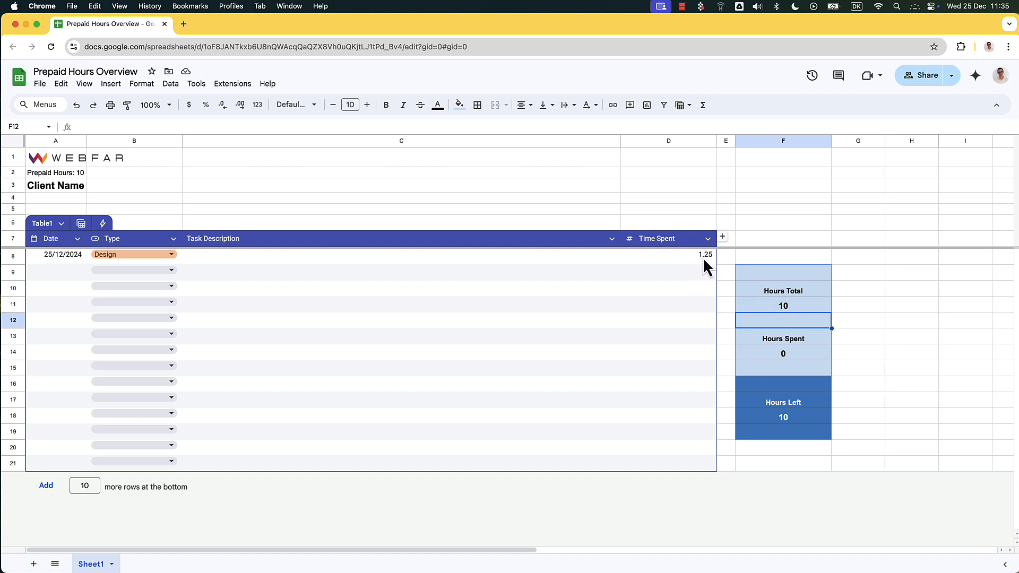
left_click_drag(648, 254, 667, 473)
left_click(630, 260)
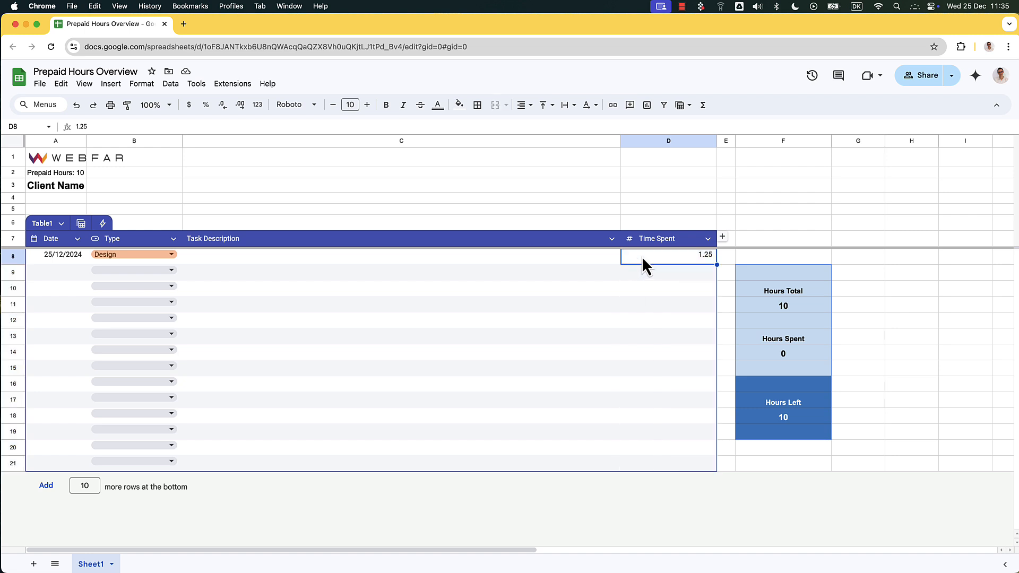
left_click(658, 238)
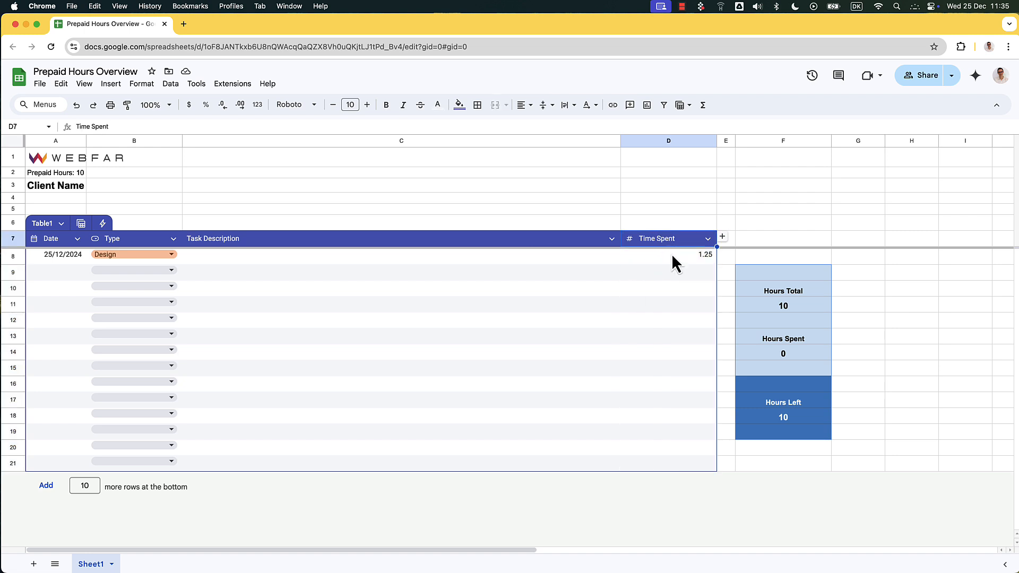
left_click(671, 256)
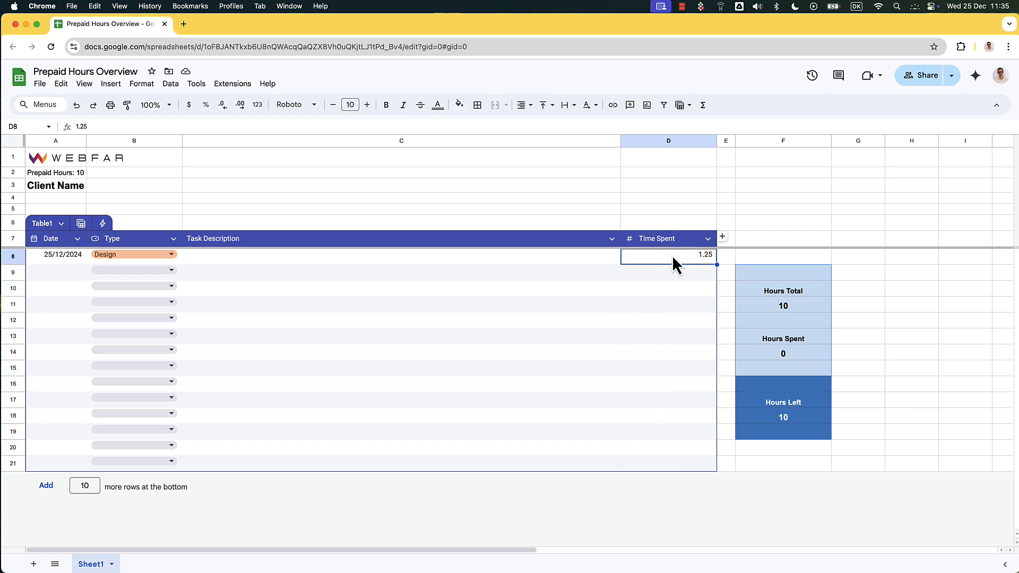
left_click(784, 353)
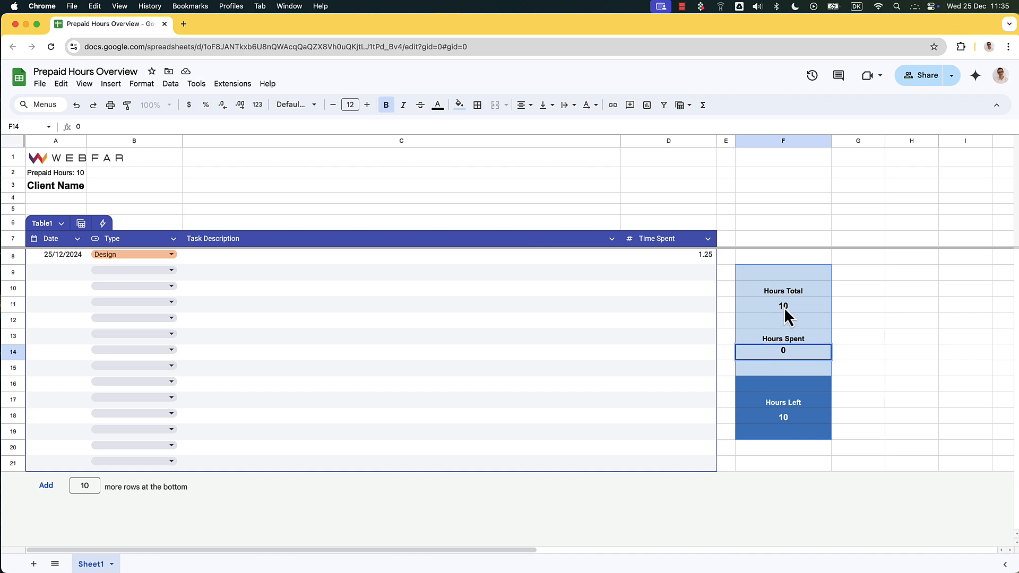
left_click(785, 307)
left_click(797, 352)
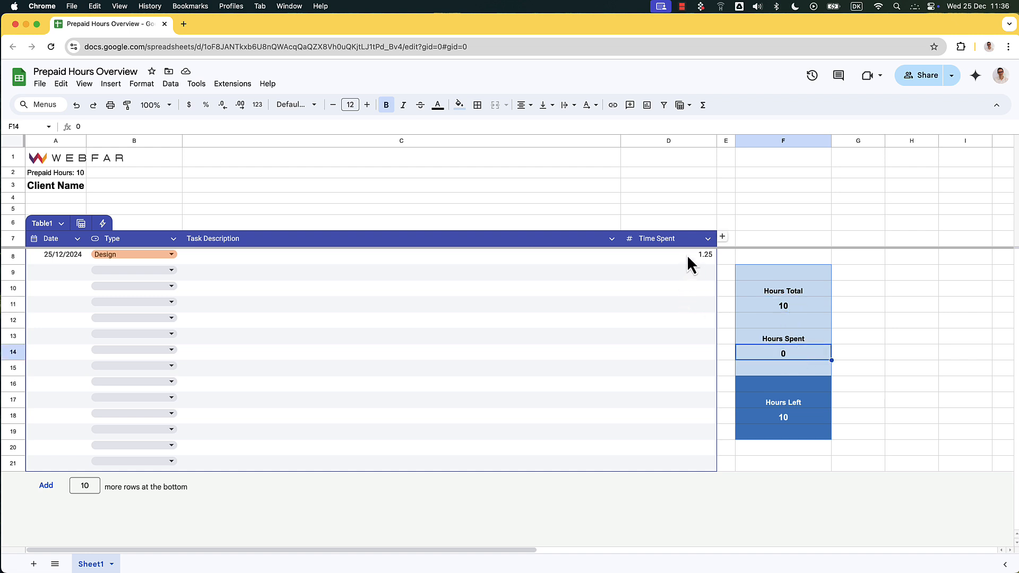
left_click_drag(687, 255, 687, 466)
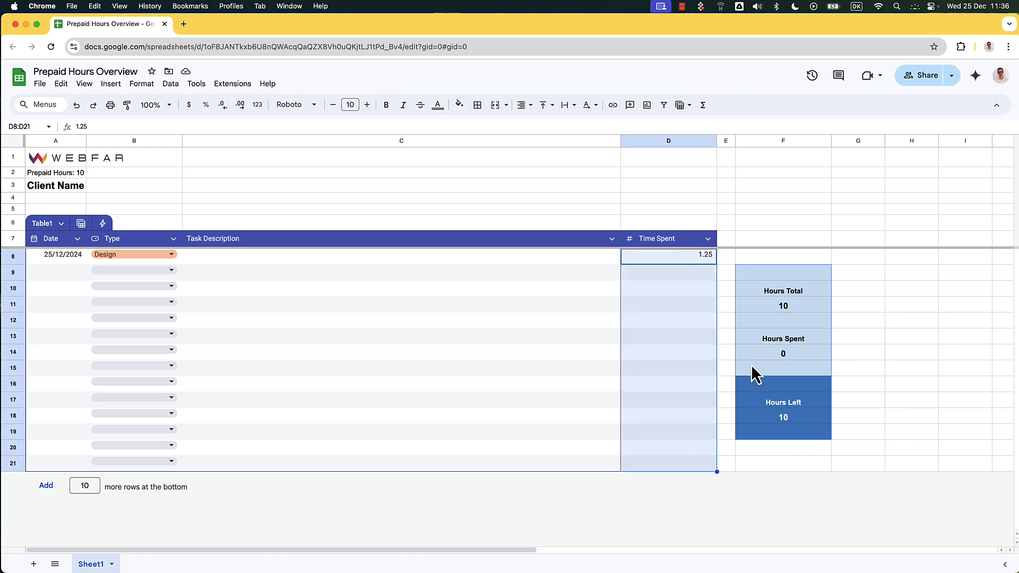
Replace the Hours Spent value in F14 with the formula =sum(Table1[Time Spent])
left_click(765, 352)
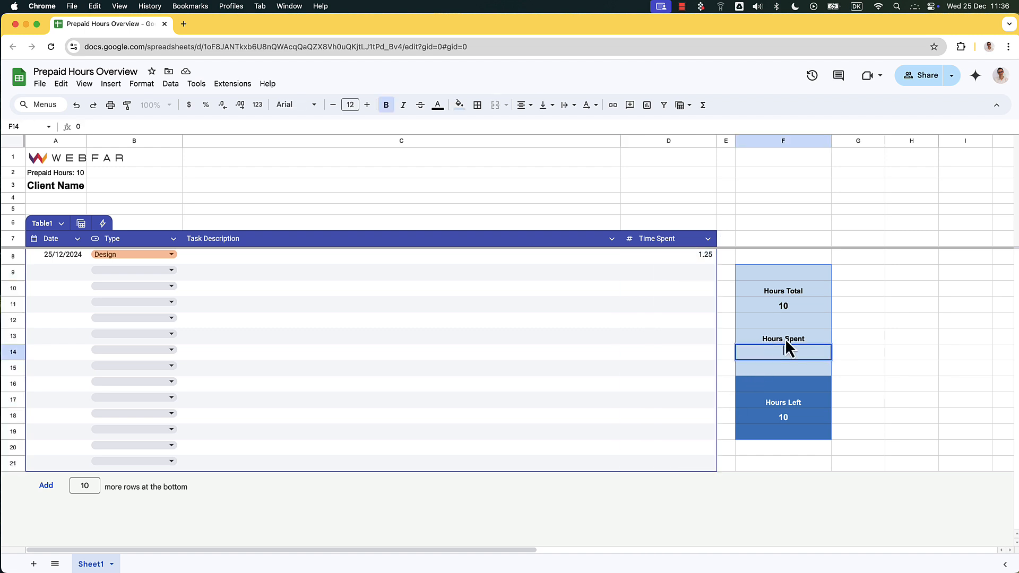
type("=sum()")
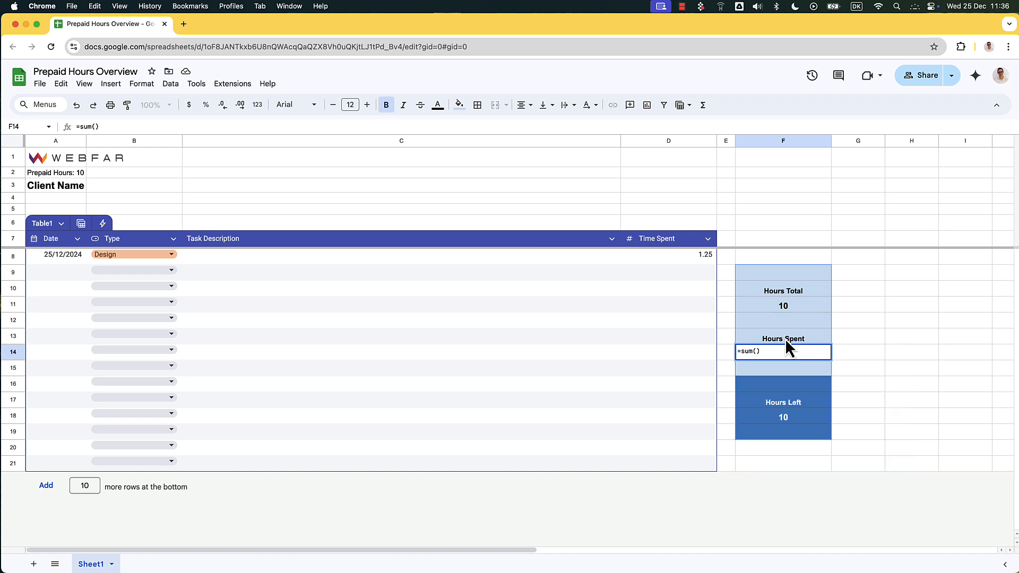
key("Left")
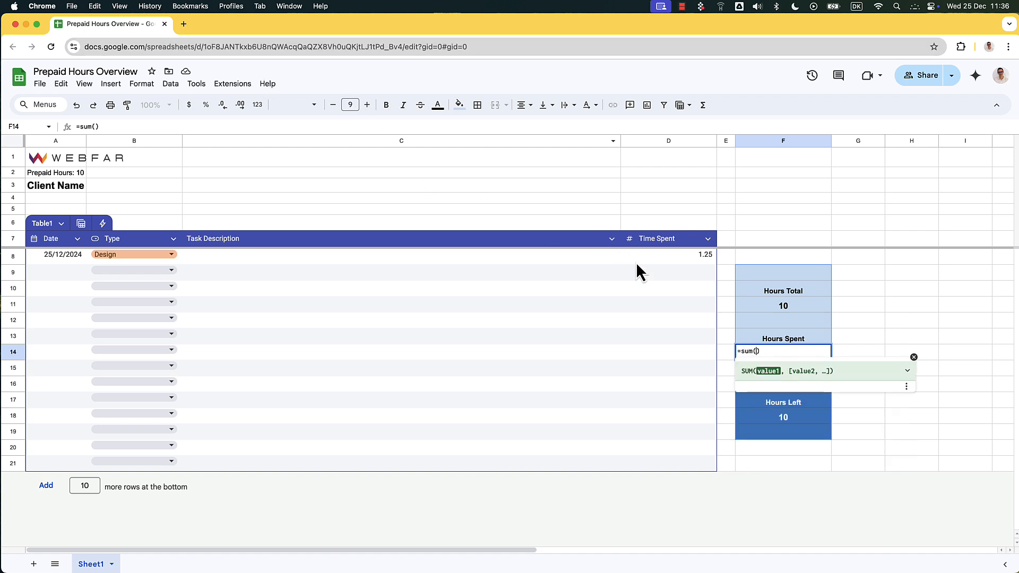
left_click_drag(644, 258, 638, 470)
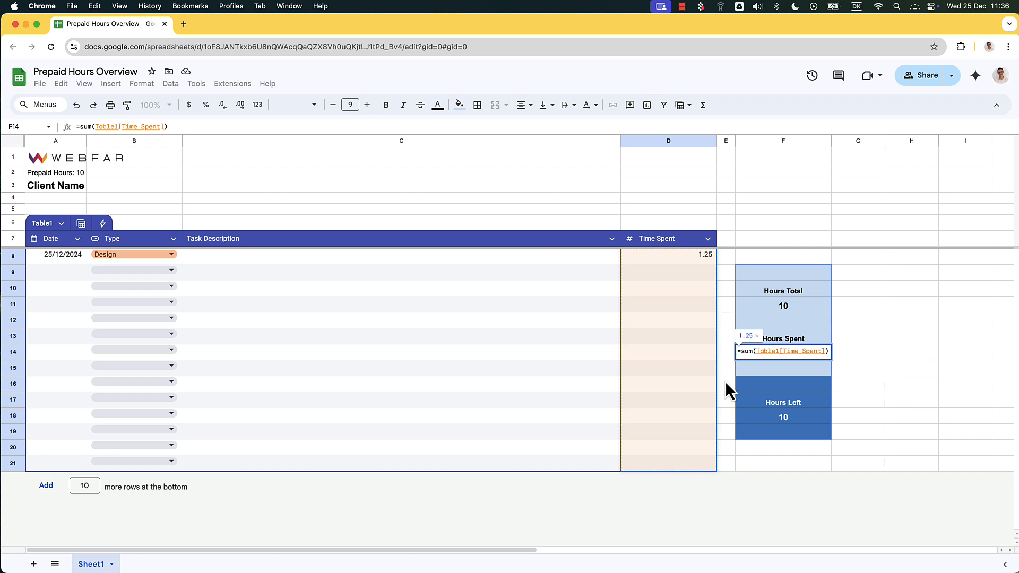
key("Return")
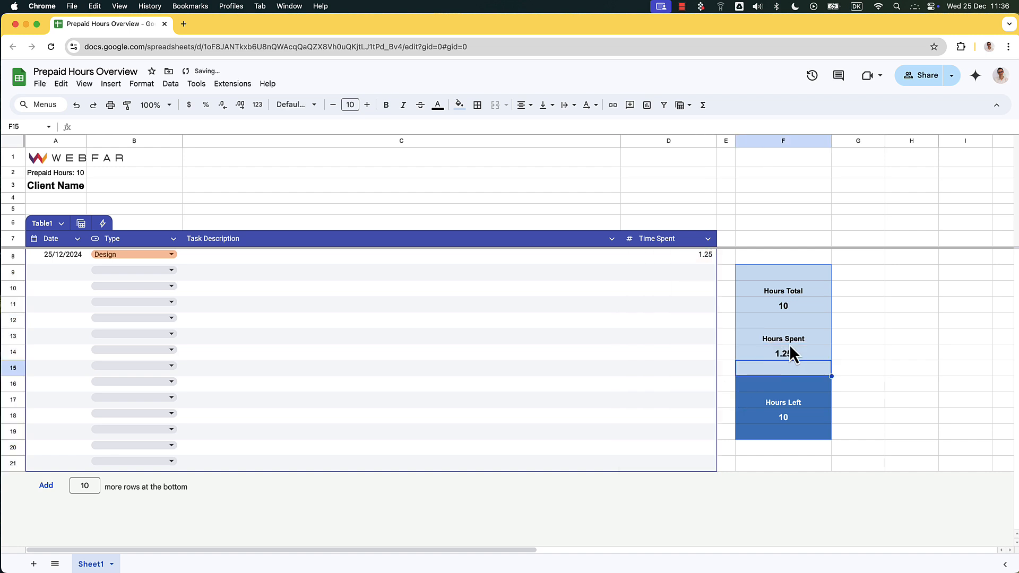
Enter 2 as the Time Spent in D9 to test the Hours Spent formula
left_click(691, 278)
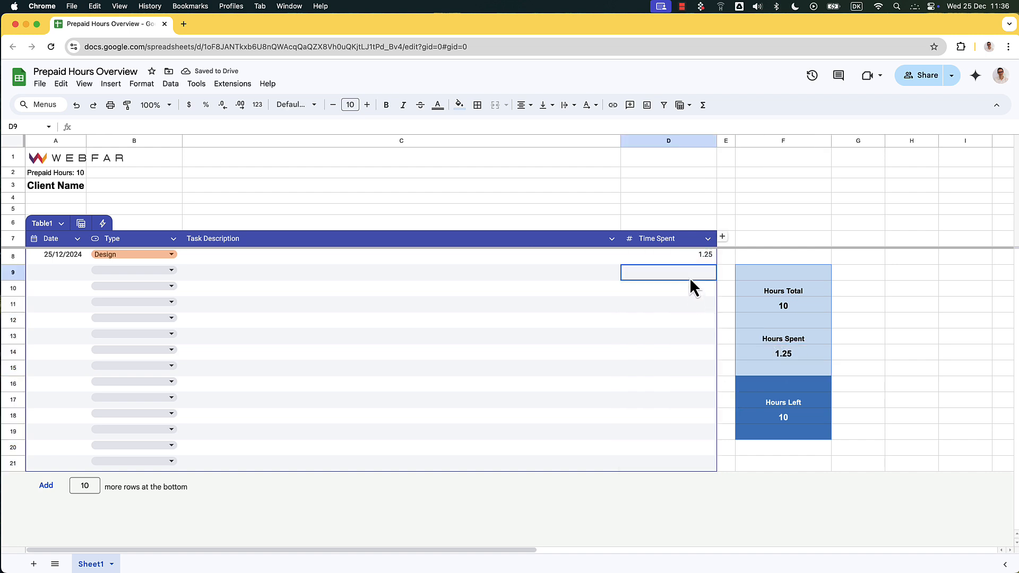
type("2")
key("Return")
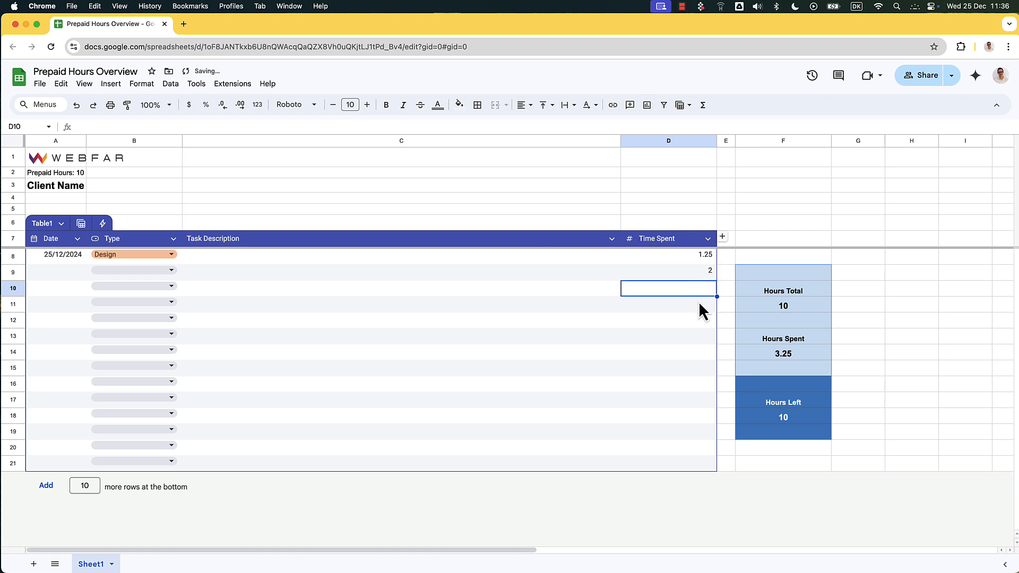
Replace the Hours Left value in F18 with the formula =f11-f14
left_click(784, 419)
left_click(779, 307)
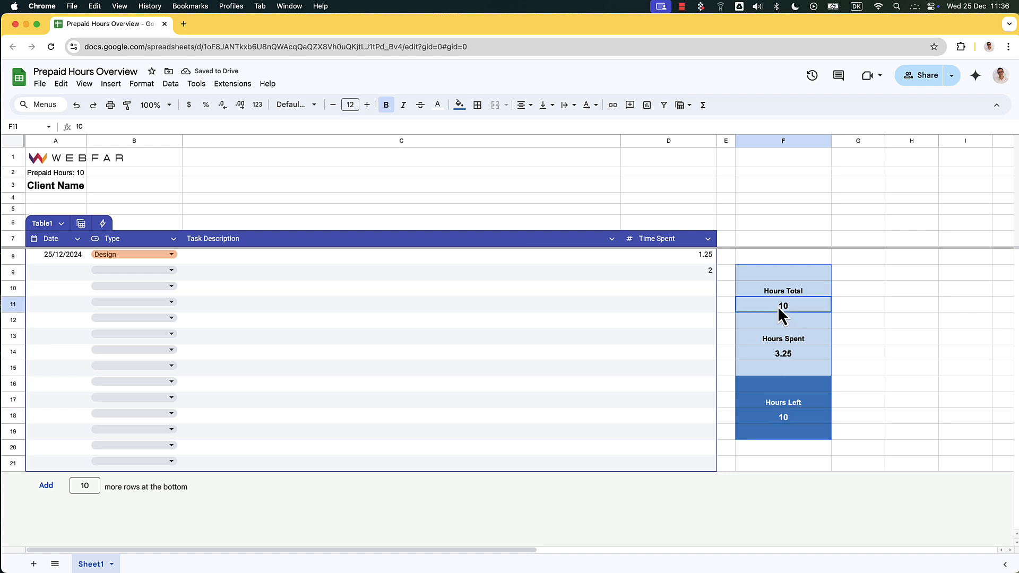
left_click(785, 351)
left_click(785, 310)
left_click(782, 422)
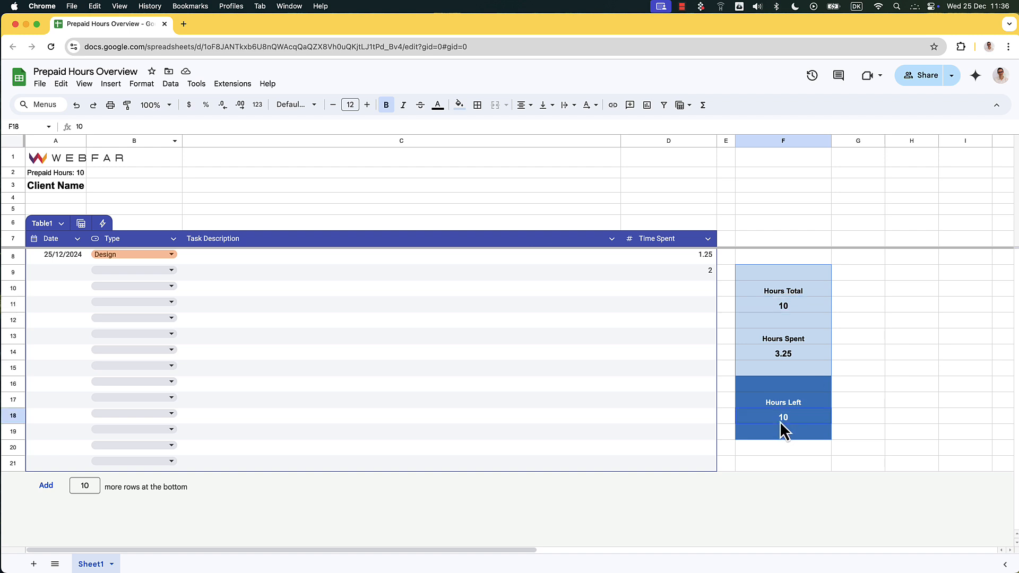
double_click(776, 416)
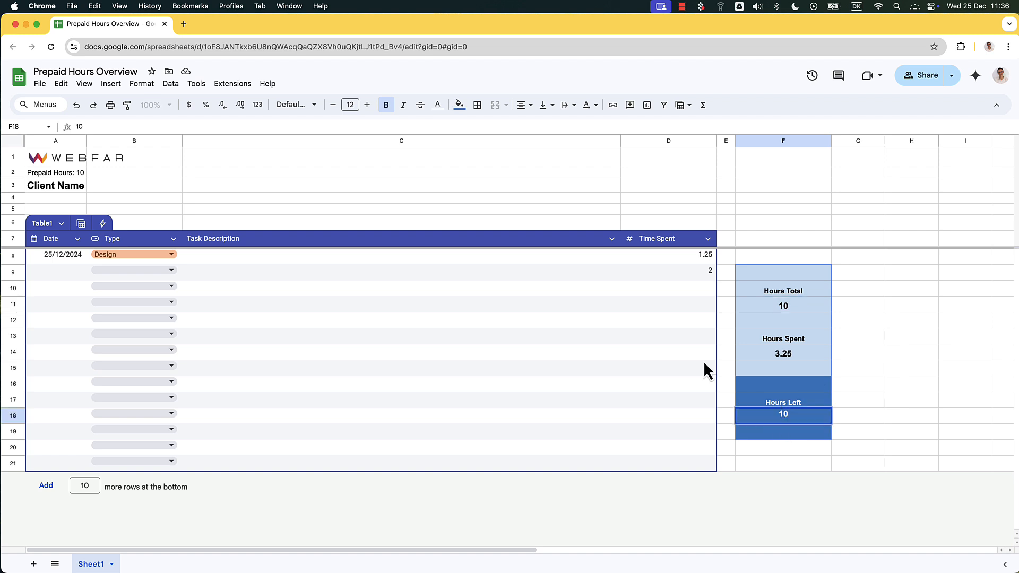
key("BackSpace")
key("BackSpace")
type("f11-")
key("Home")
type("=")
key("End")
type("f14")
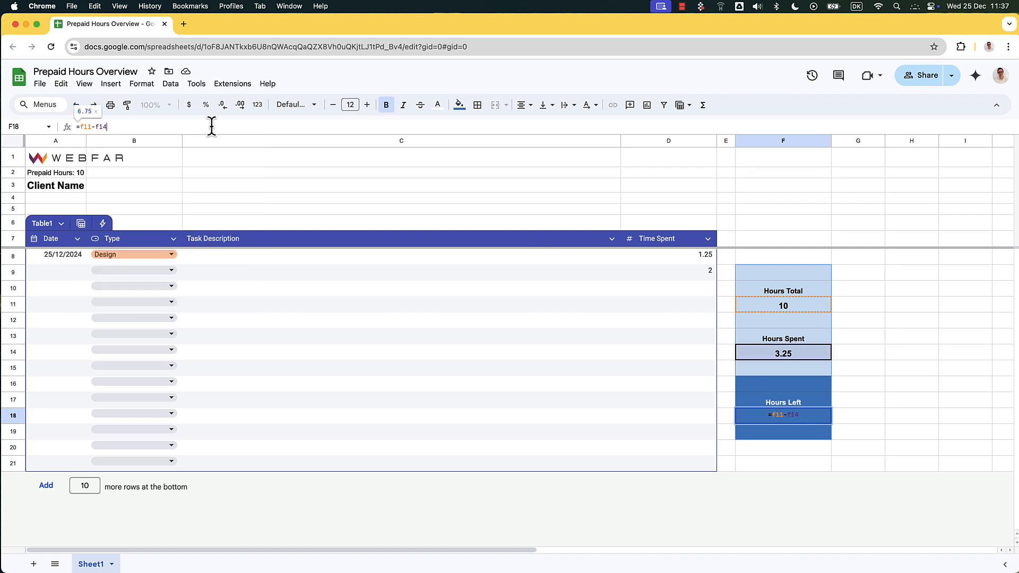
key("Return")
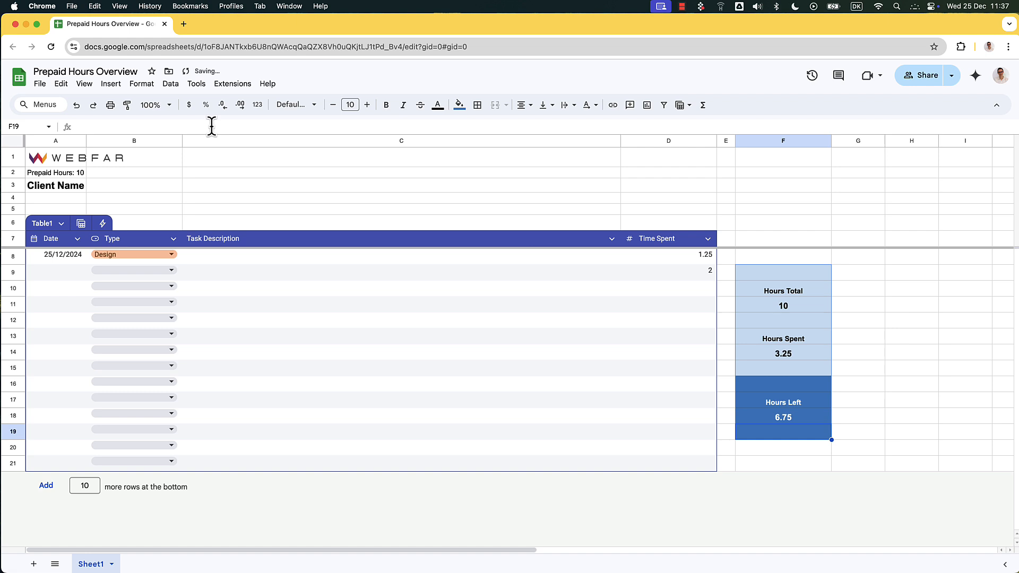
Check the Hours Total, Hours Spent and Hours Left cells against the Time Spent entries in D8:D21
left_click(785, 307)
left_click(787, 351)
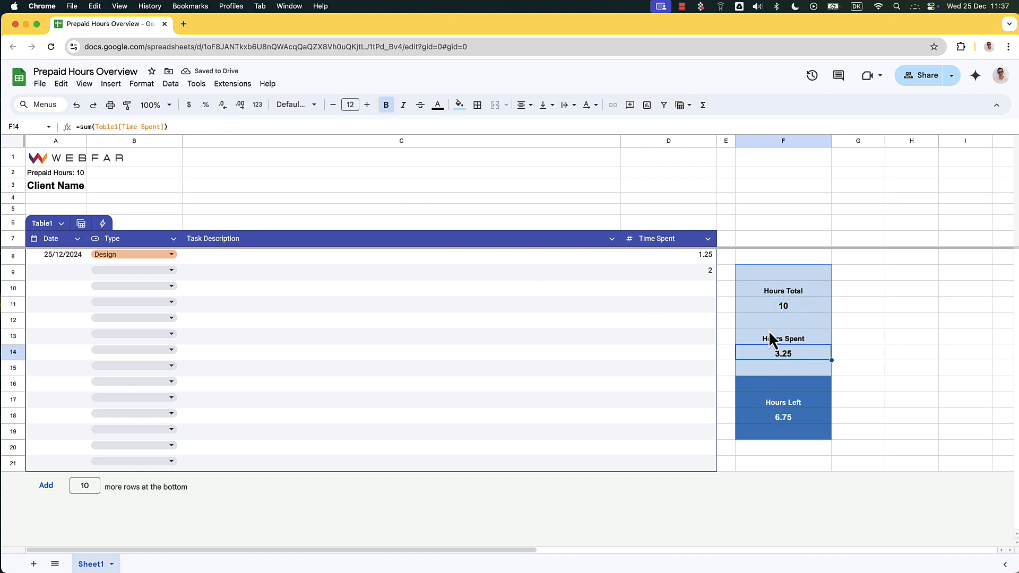
left_click_drag(691, 258, 686, 463)
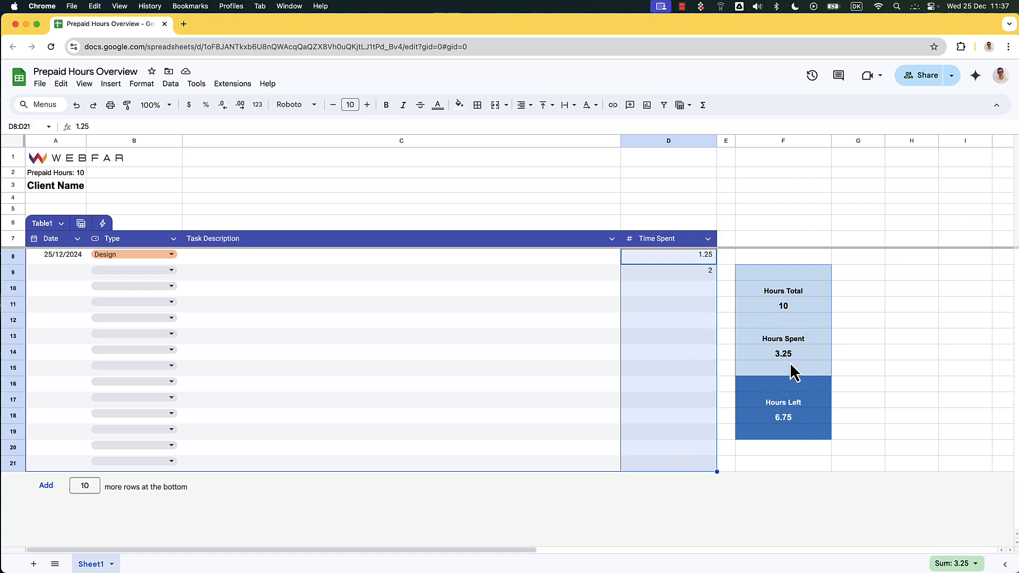
left_click(784, 418)
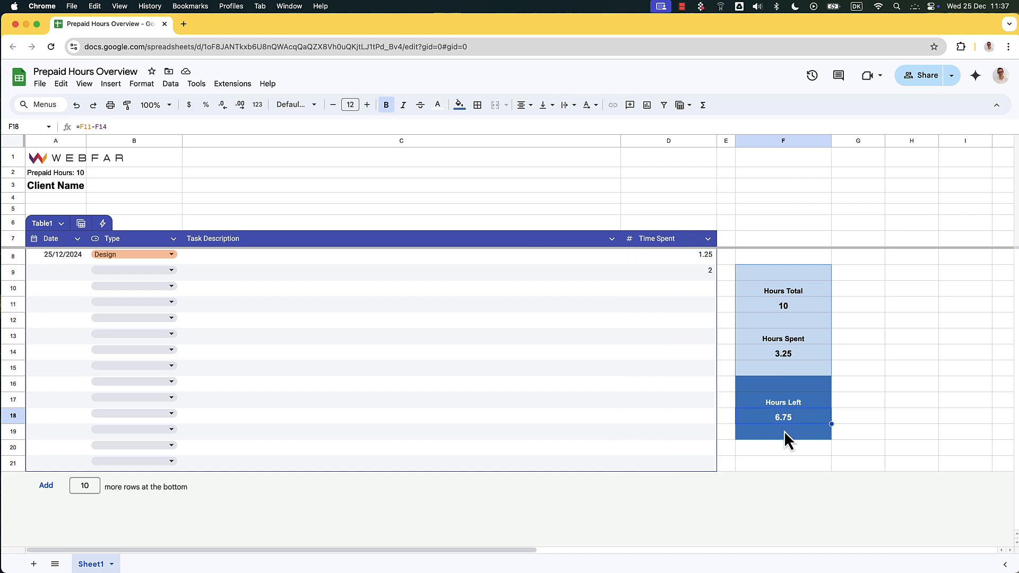
left_click(782, 400)
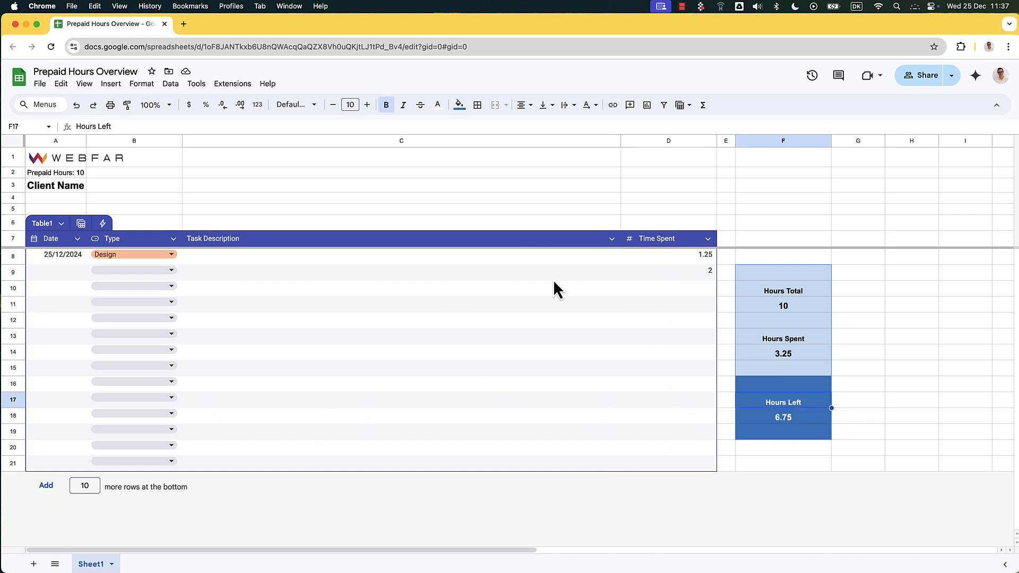
Clear the test Time Spent values from D9 and D8
left_click(706, 269)
key("Delete")
left_click(706, 255)
key("Delete")
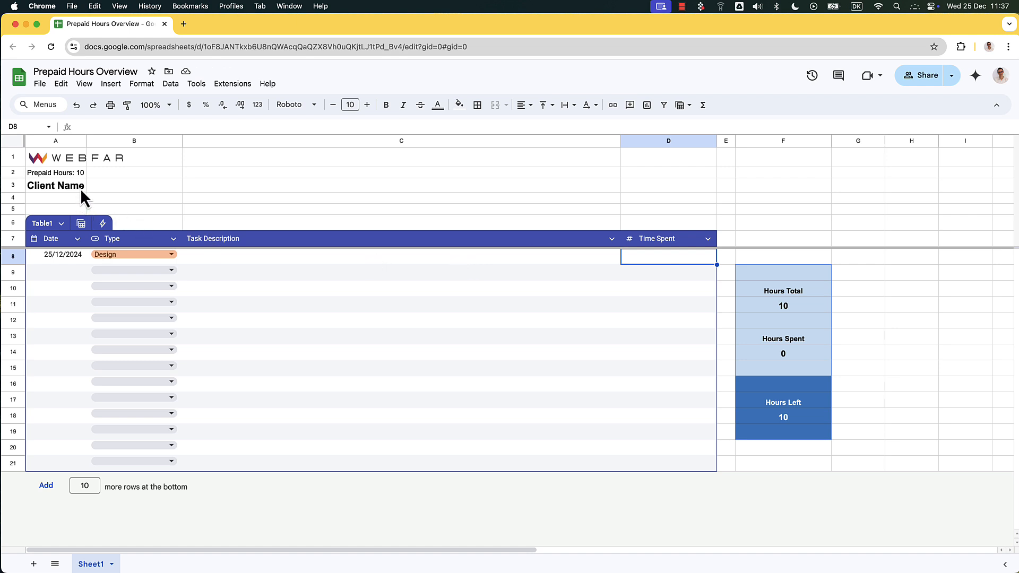
Hide the gridlines on the sheet and move the selection to the last Time Spent cell, D21
left_click(84, 84)
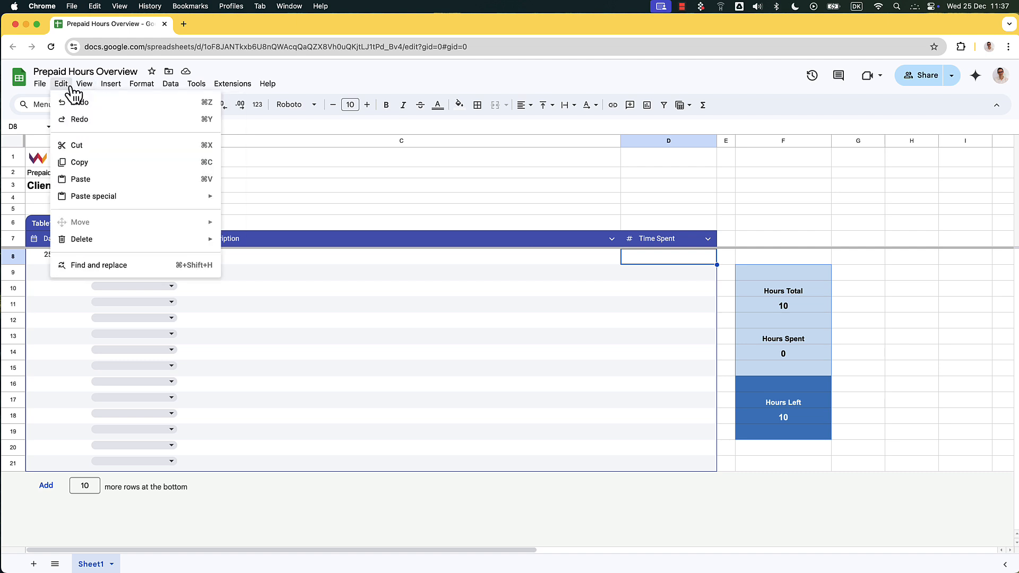
mouse_move(126, 105)
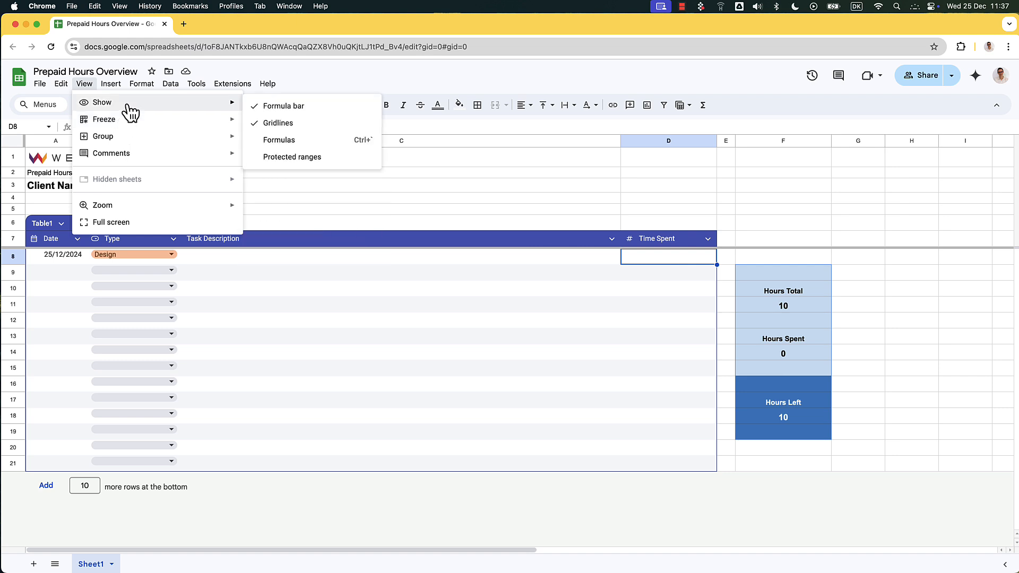
left_click(299, 124)
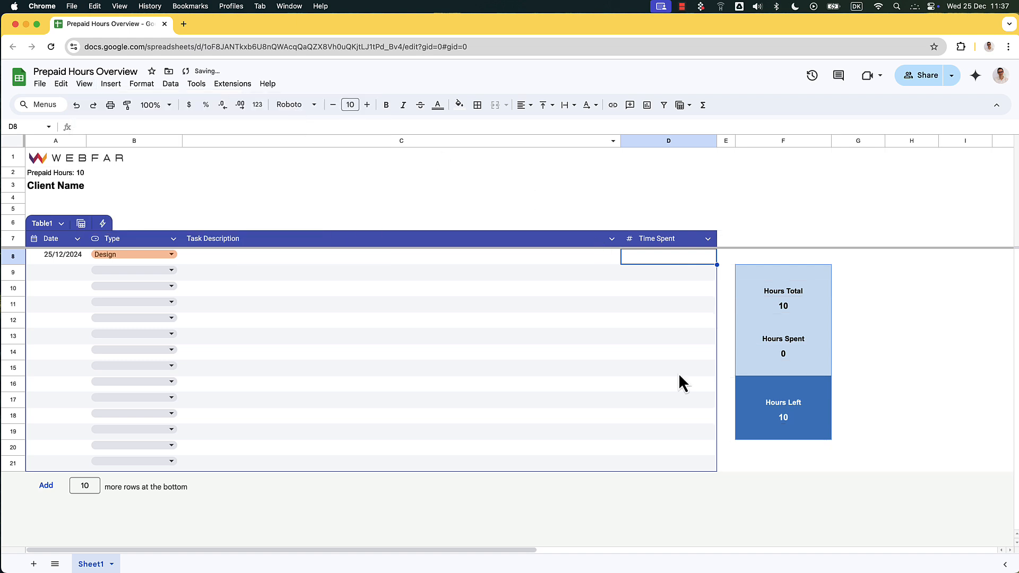
left_click(781, 541)
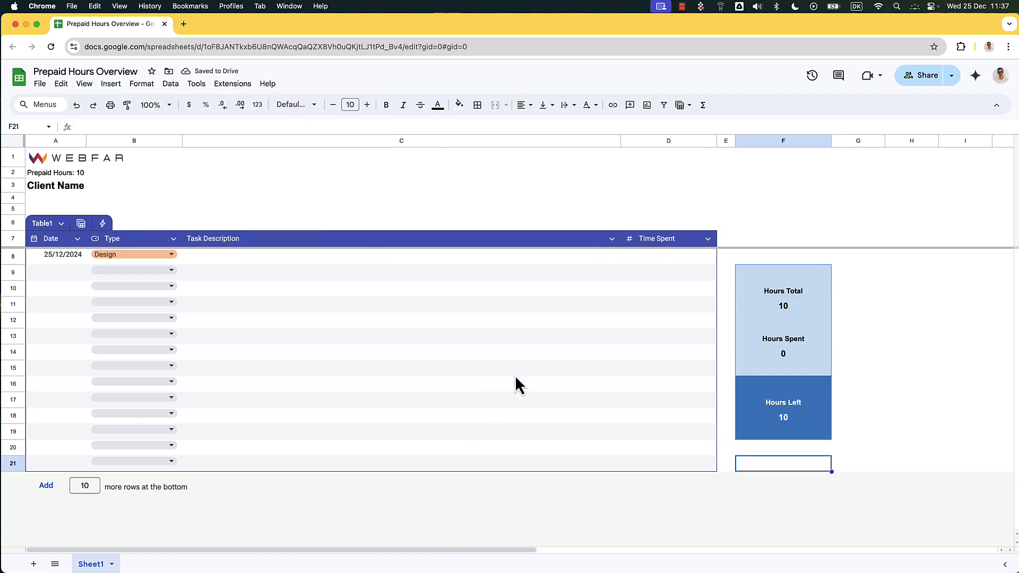
key("Left")
key("Left")
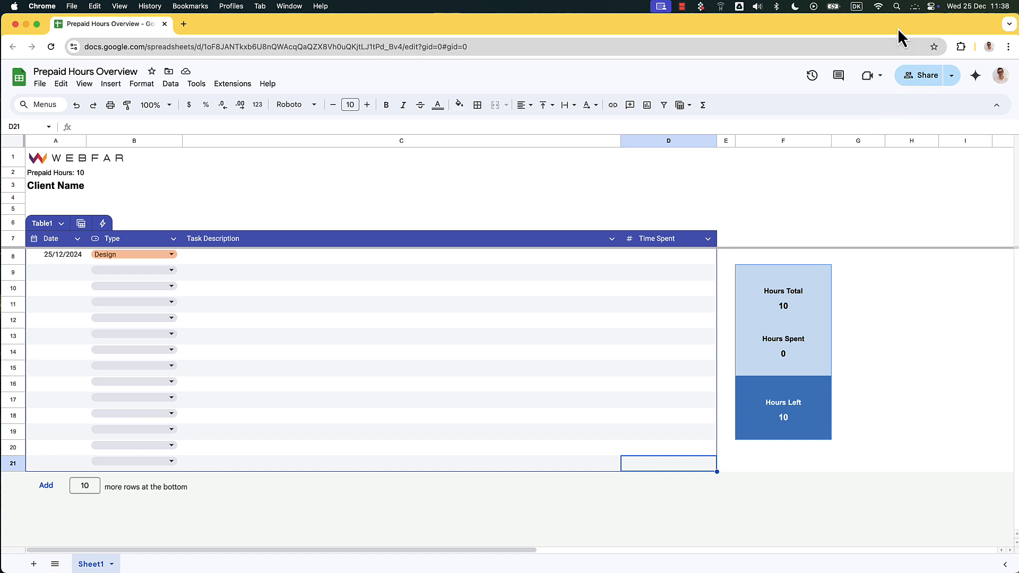
Share the spreadsheet with anyone who has the link, using the Viewer role
left_click(912, 75)
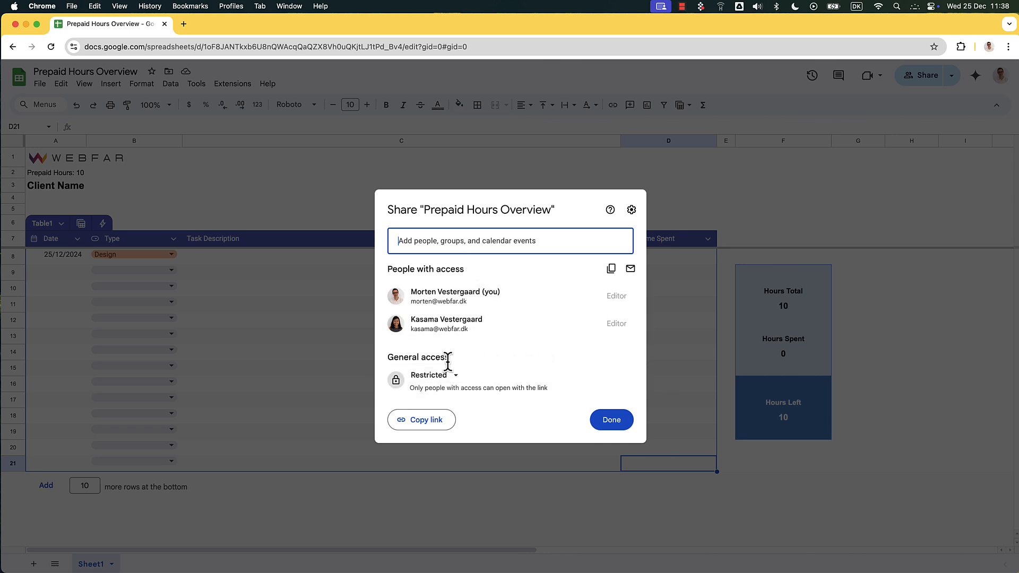
left_click(454, 377)
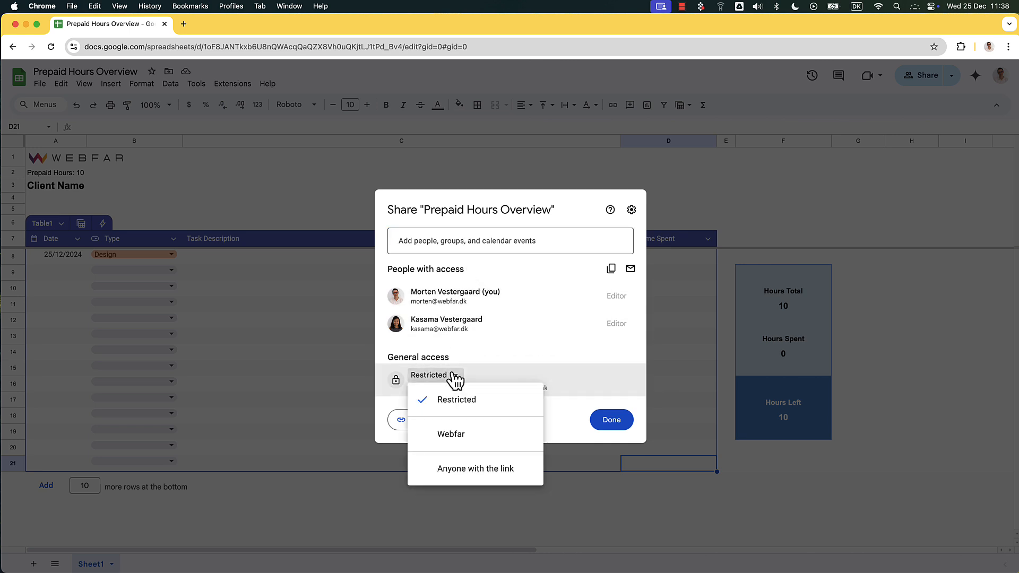
left_click(480, 469)
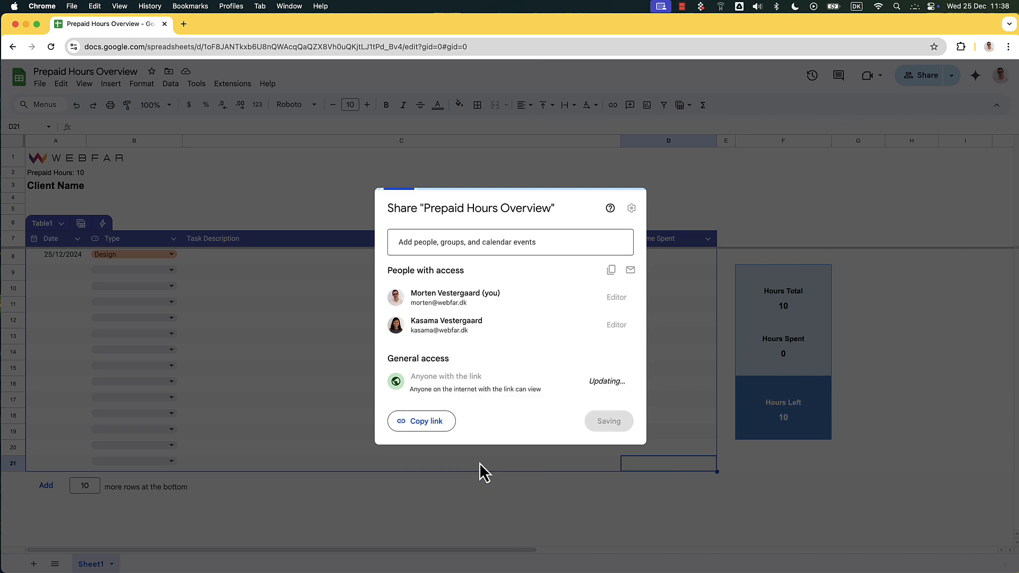
left_click(611, 393)
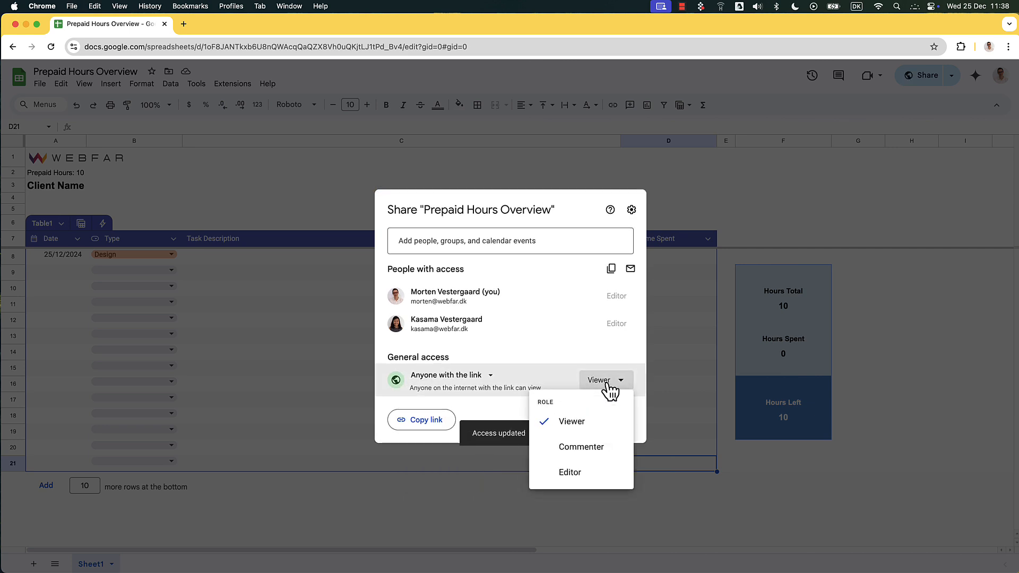
left_click(592, 424)
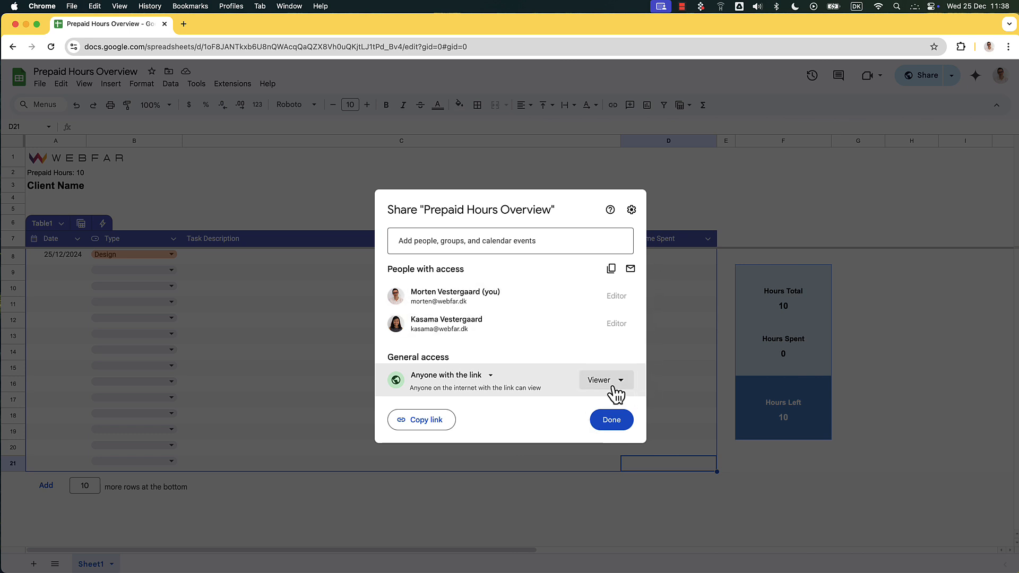
Copy the sharing link, open it in a new Incognito window to check the client's view, and finish the sharing settings
left_click(432, 427)
key("super+shift+n")
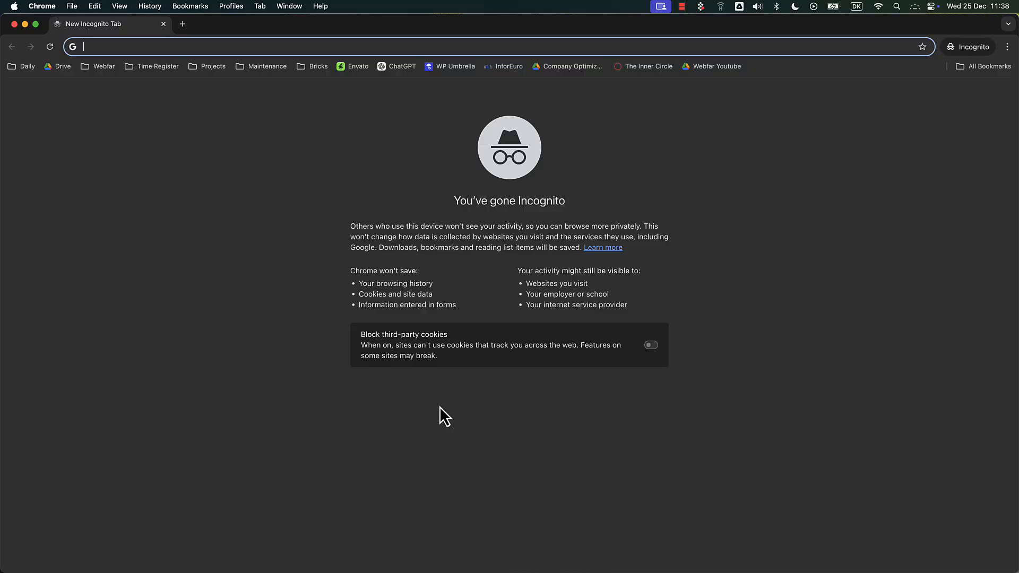
key("super+v")
key("Return")
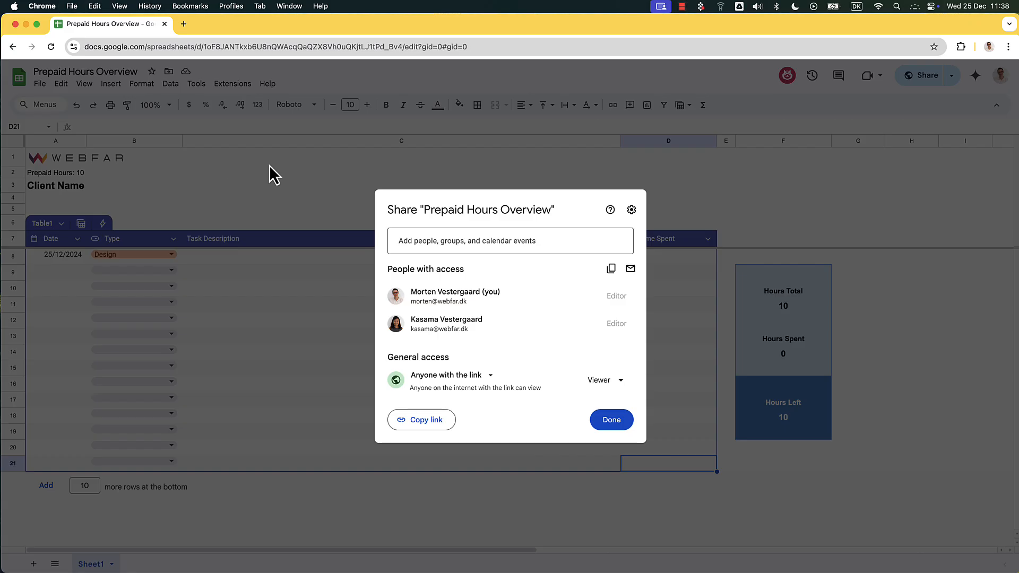
left_click(608, 422)
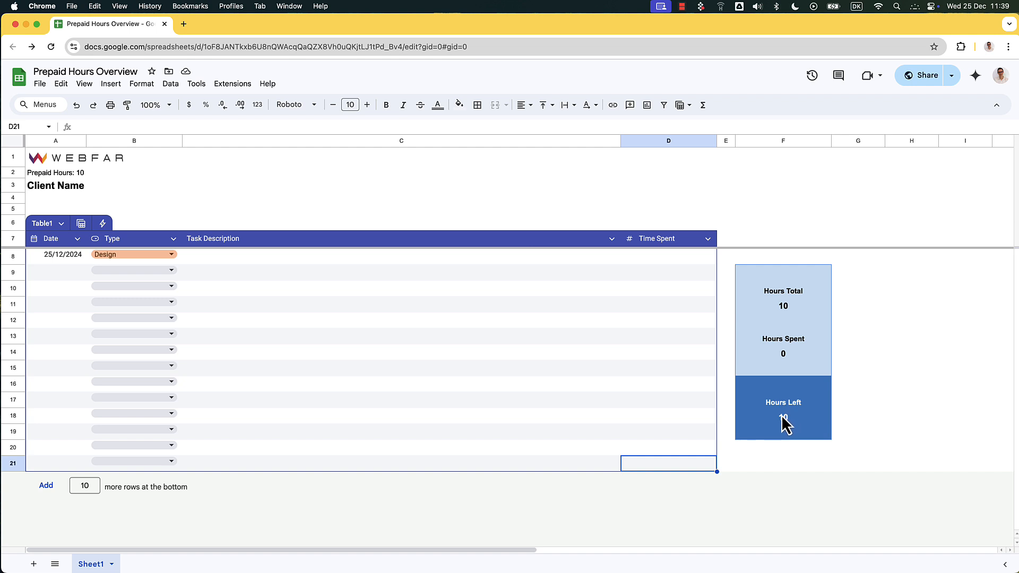
Start a conditional notification rule from the Hours Left cell F18 and name it Hours Treshold
left_click(781, 415)
left_click(781, 352)
left_click(772, 303)
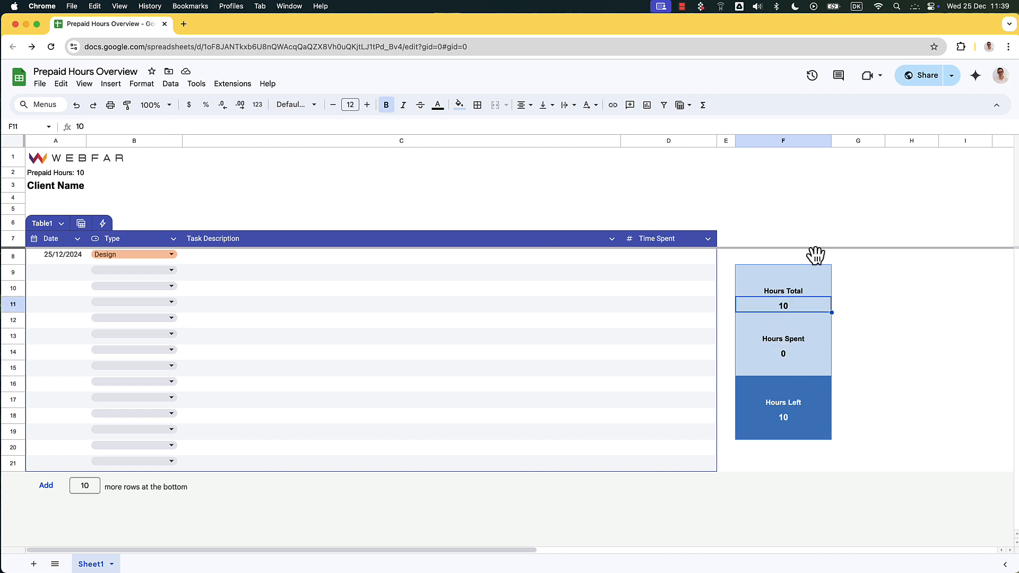
left_click(786, 419)
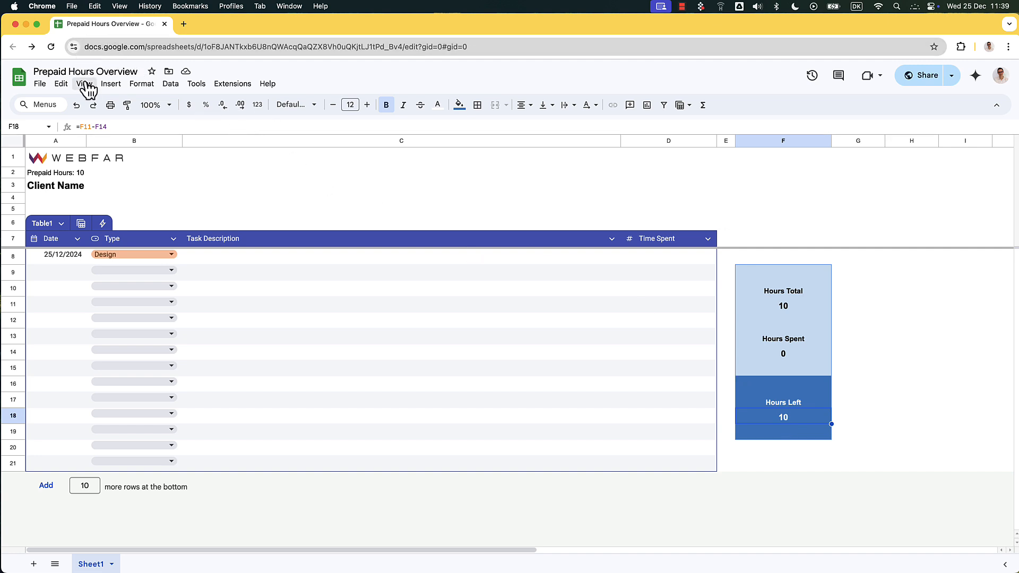
right_click(783, 426)
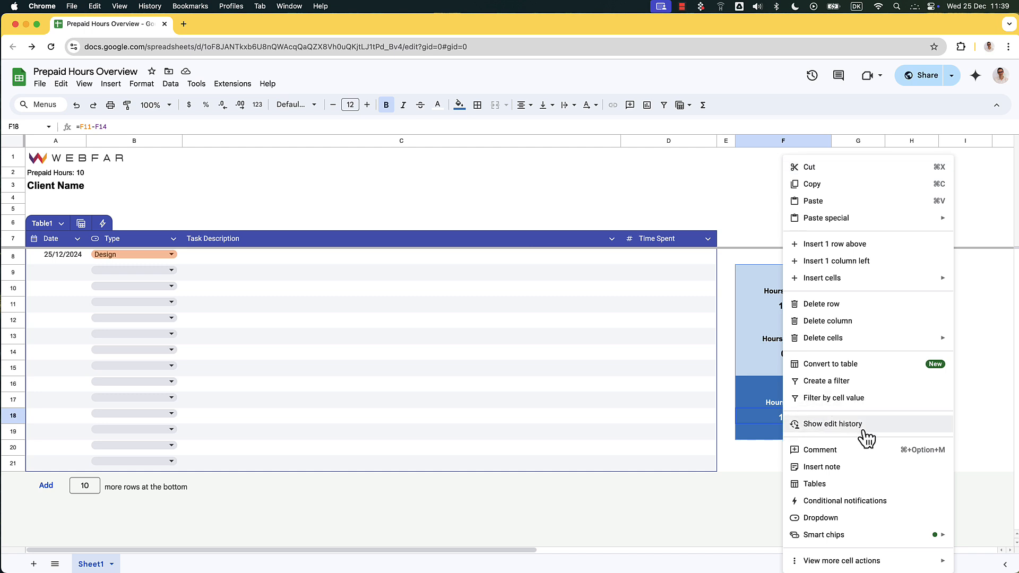
left_click(884, 501)
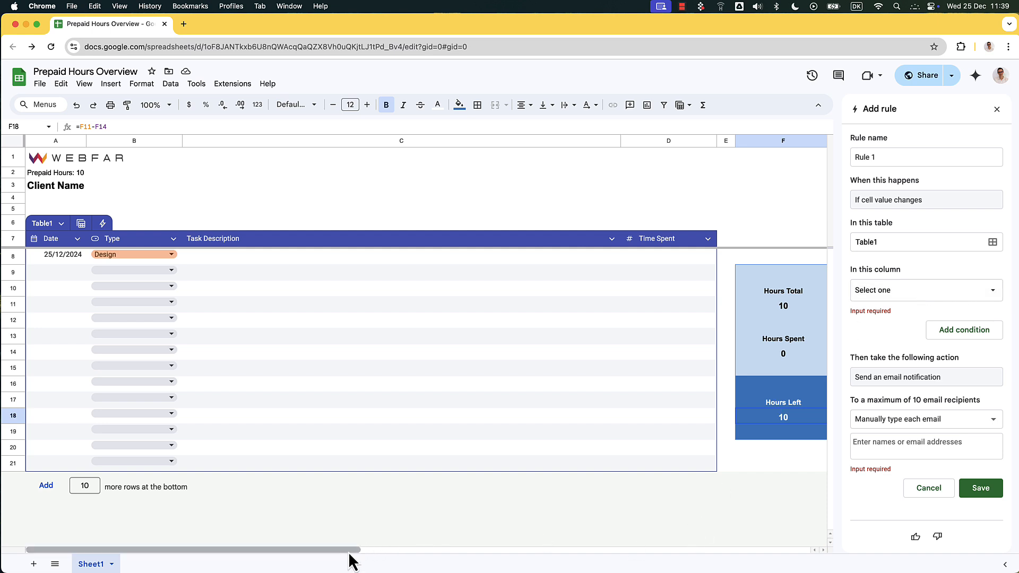
left_click_drag(351, 550, 362, 550)
triple_click(885, 159)
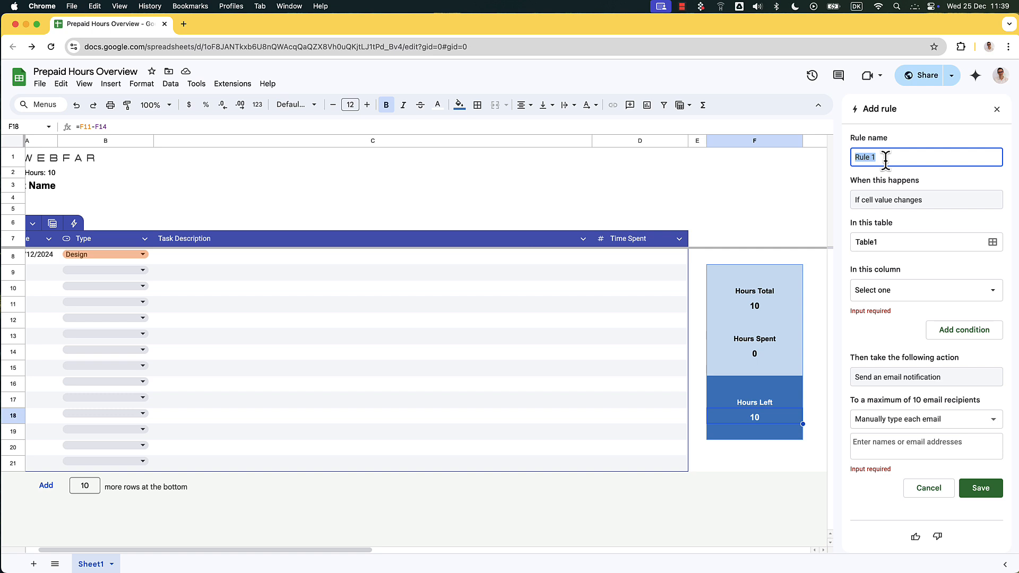
type("Hours Treshold")
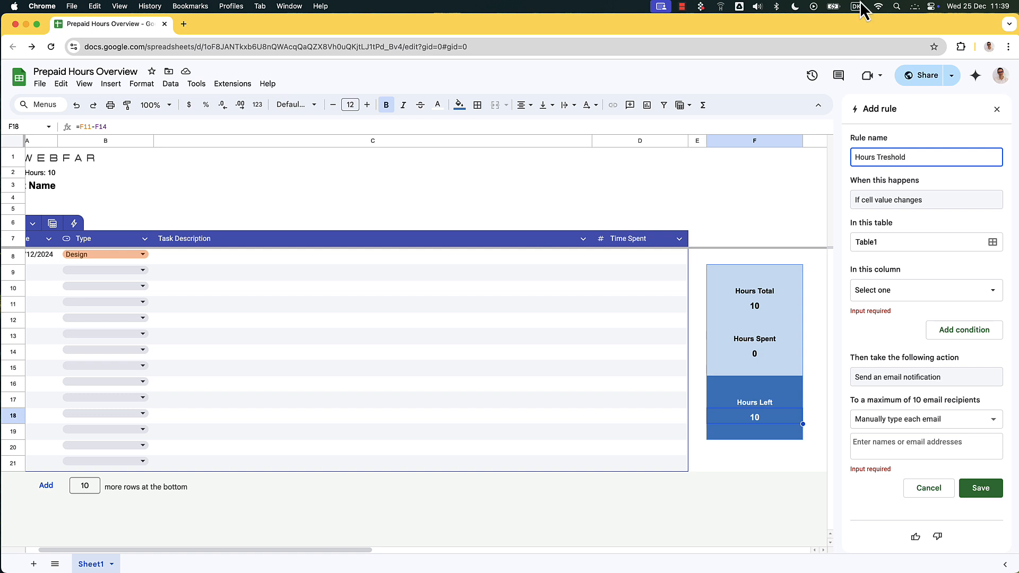
left_click(904, 202)
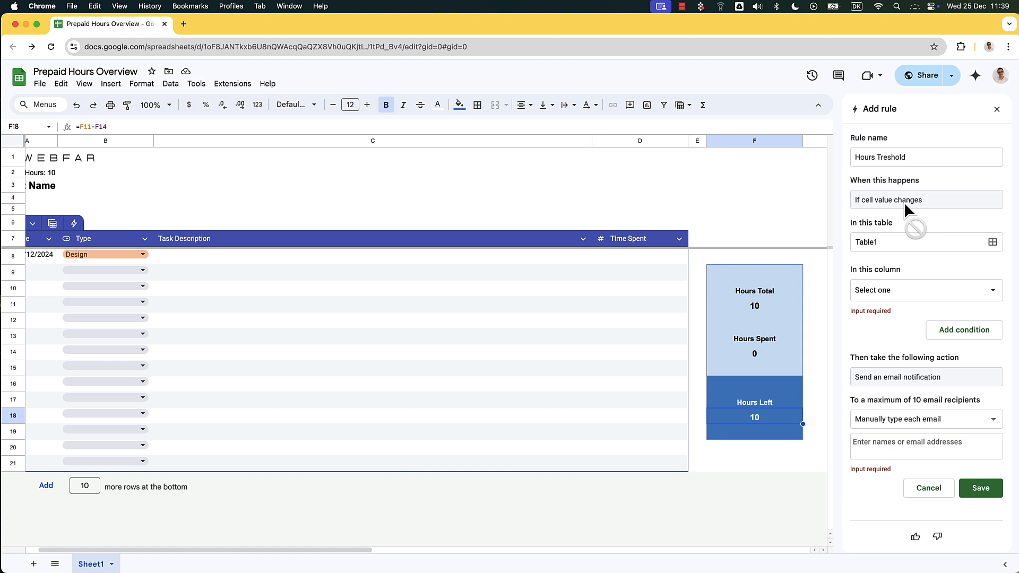
left_click(889, 242)
double_click(889, 242)
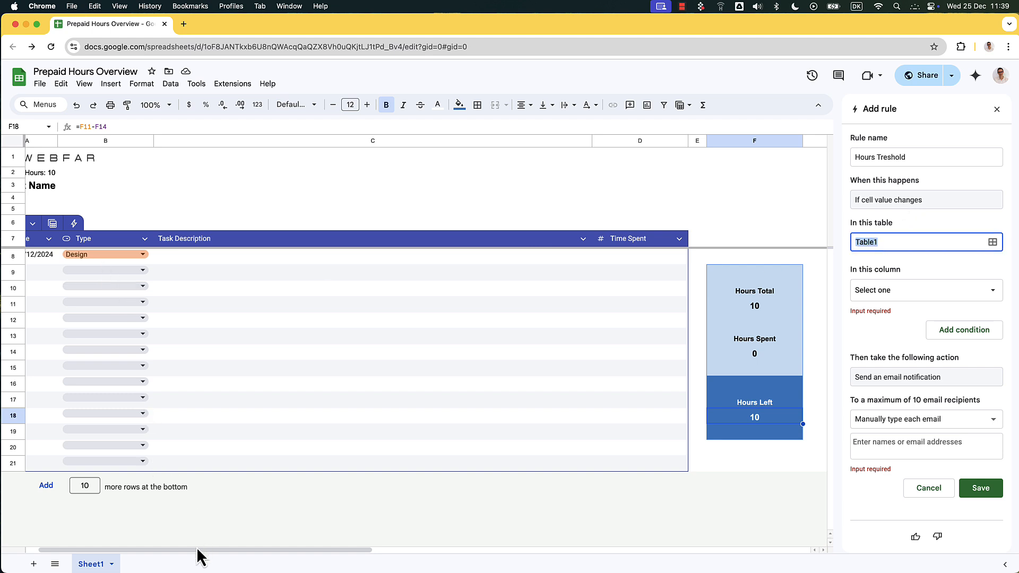
left_click_drag(196, 549, 171, 548)
left_click(42, 223)
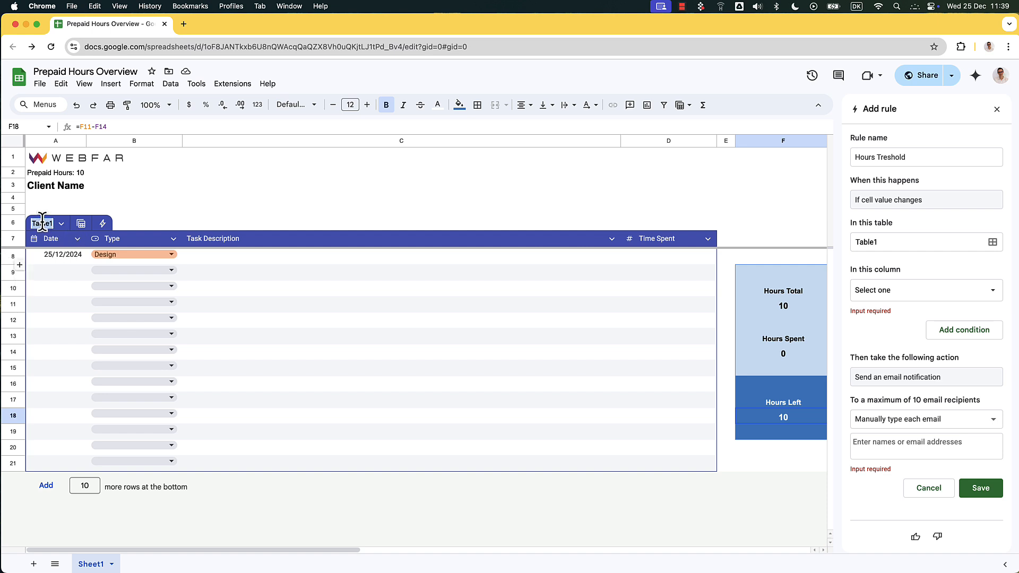
left_click(142, 226)
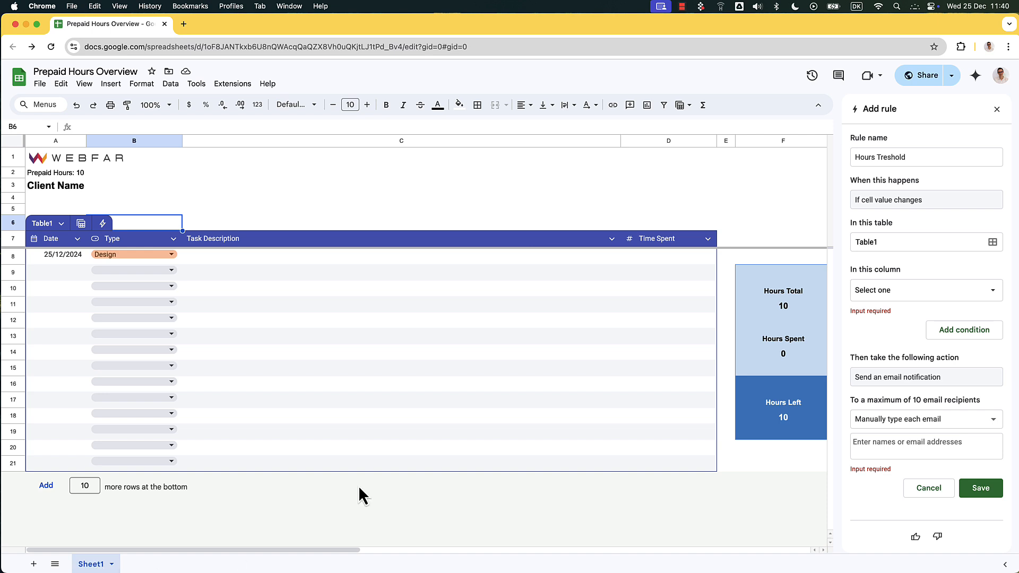
left_click(896, 242)
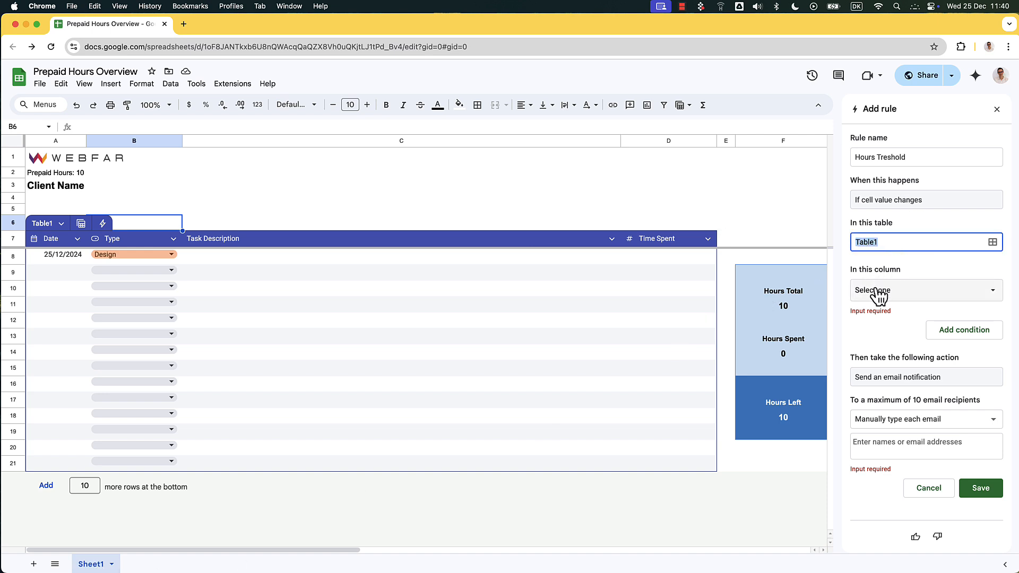
left_click(781, 418)
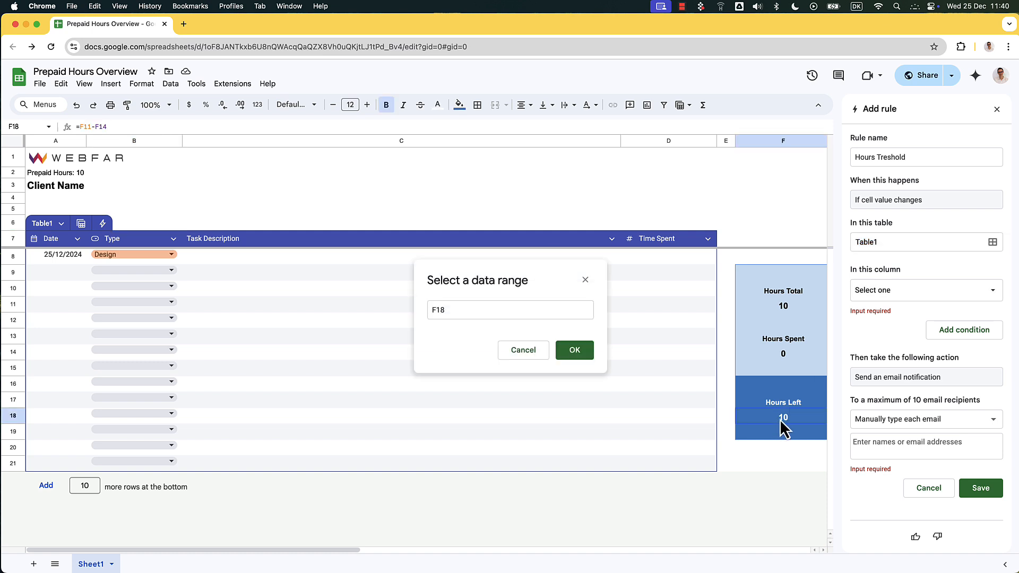
left_click(448, 310)
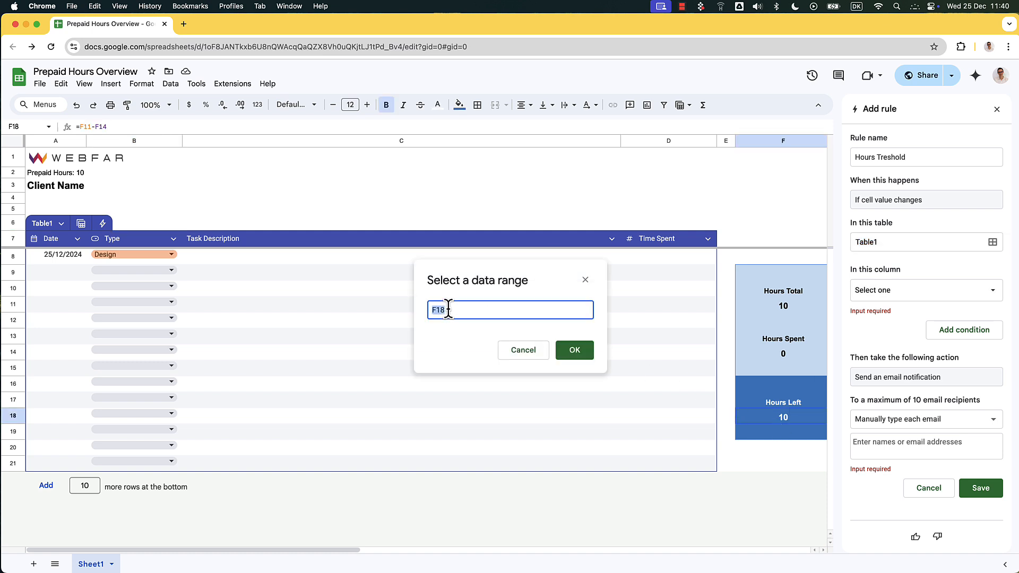
left_click(575, 351)
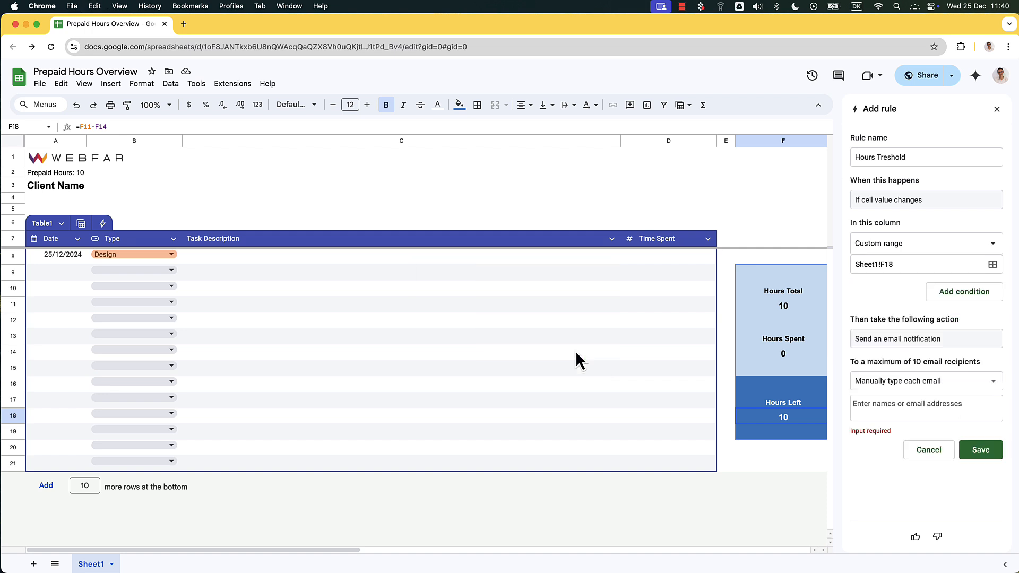
left_click(886, 246)
left_click(956, 221)
left_click(930, 449)
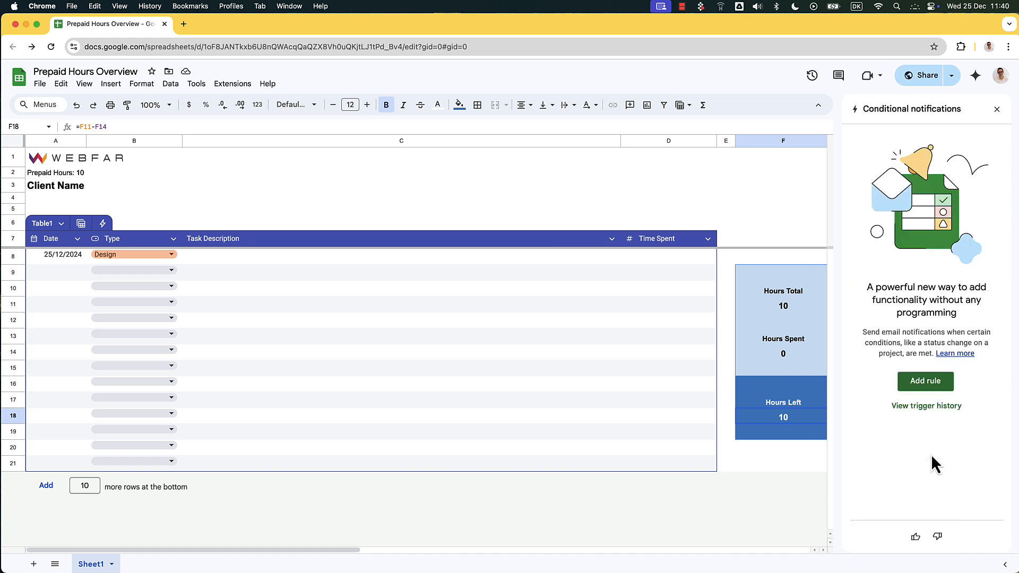
Start a new conditional notification rule that watches the Hours Left cell F18 as a custom range
left_click(876, 382)
left_click(872, 241)
key("BackSpace")
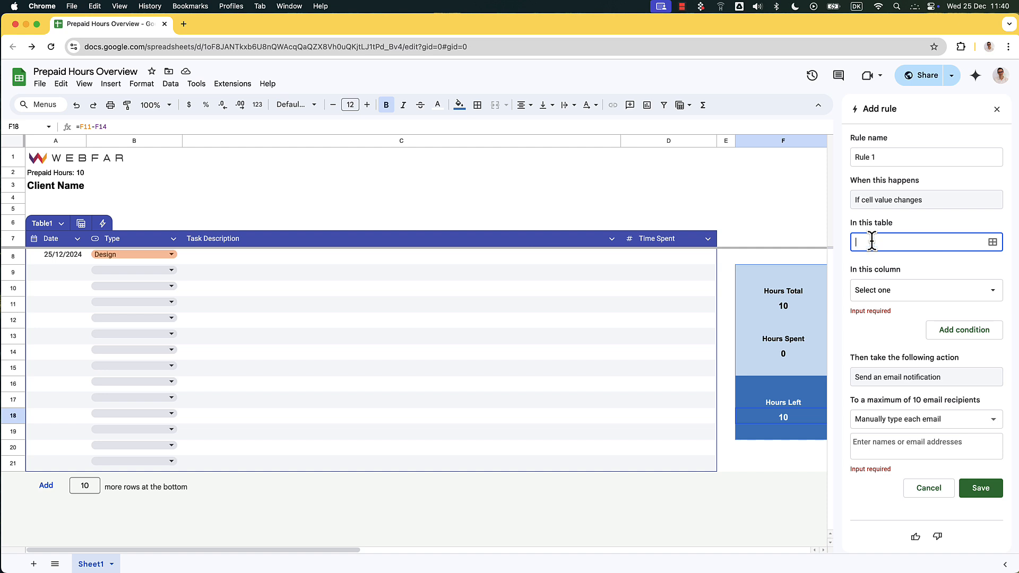
left_click(788, 416)
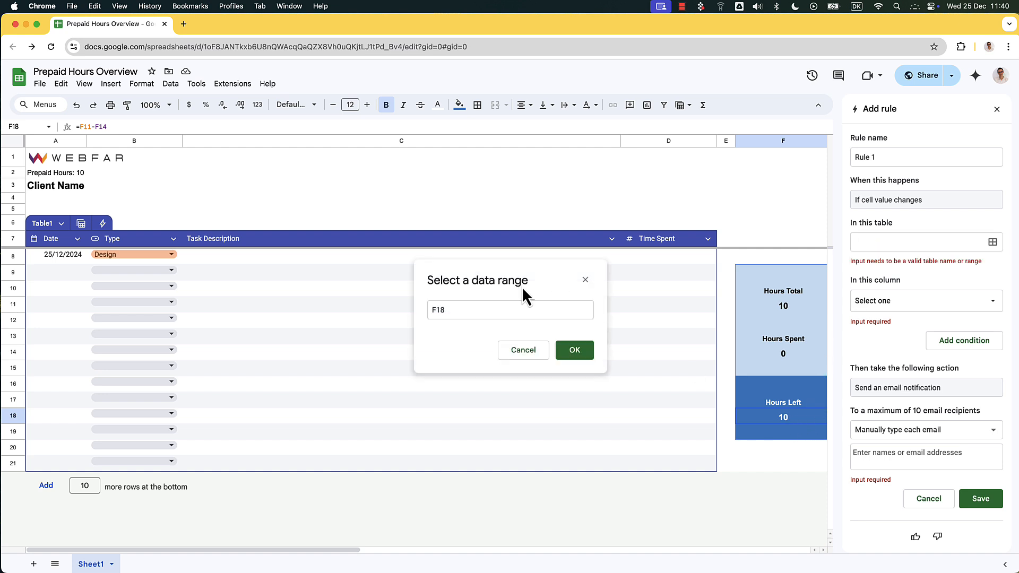
left_click(569, 348)
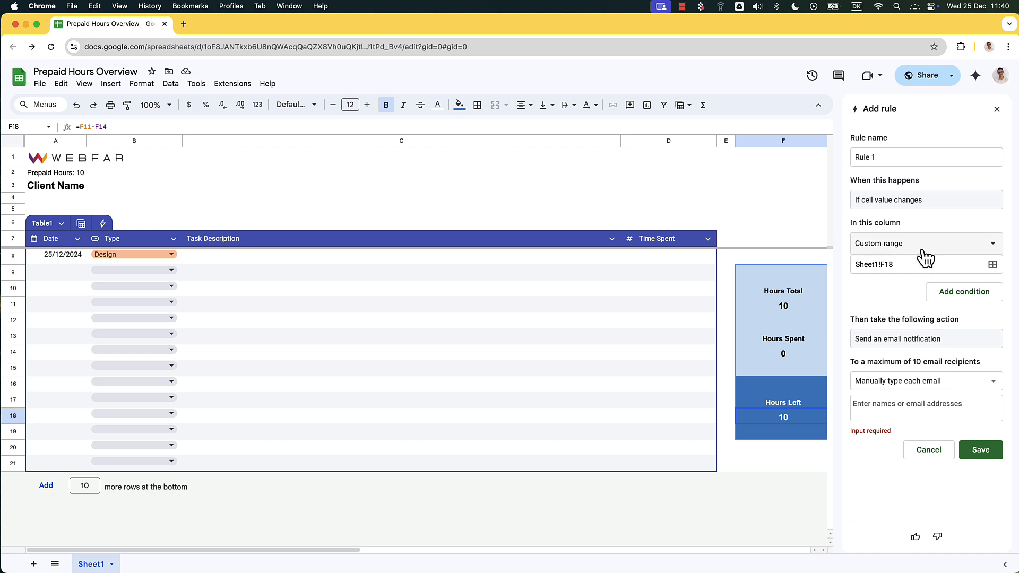
double_click(858, 265)
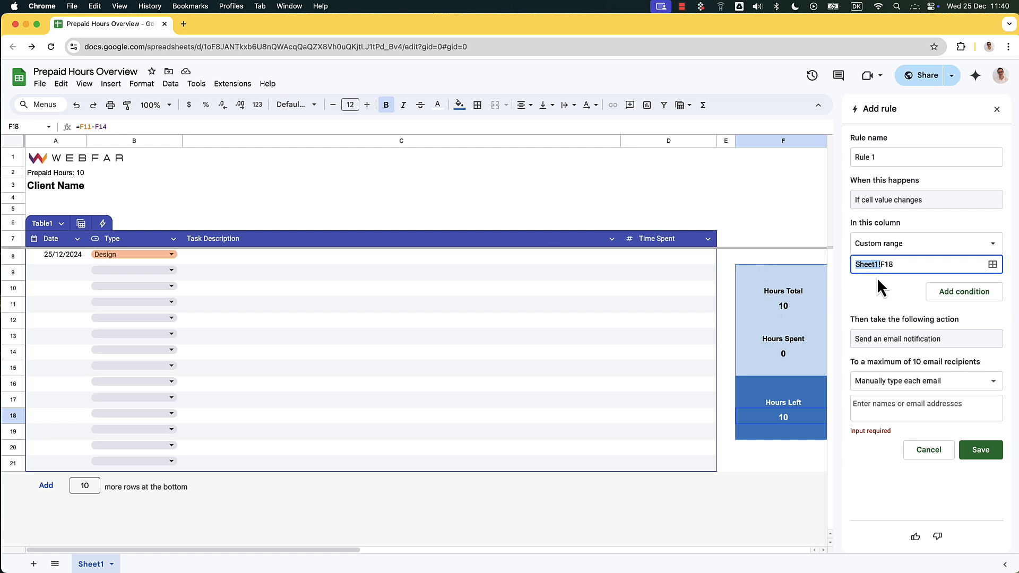
Add a condition to the rule that the value in F18 is less than or equal to 2
left_click(965, 293)
left_click(935, 310)
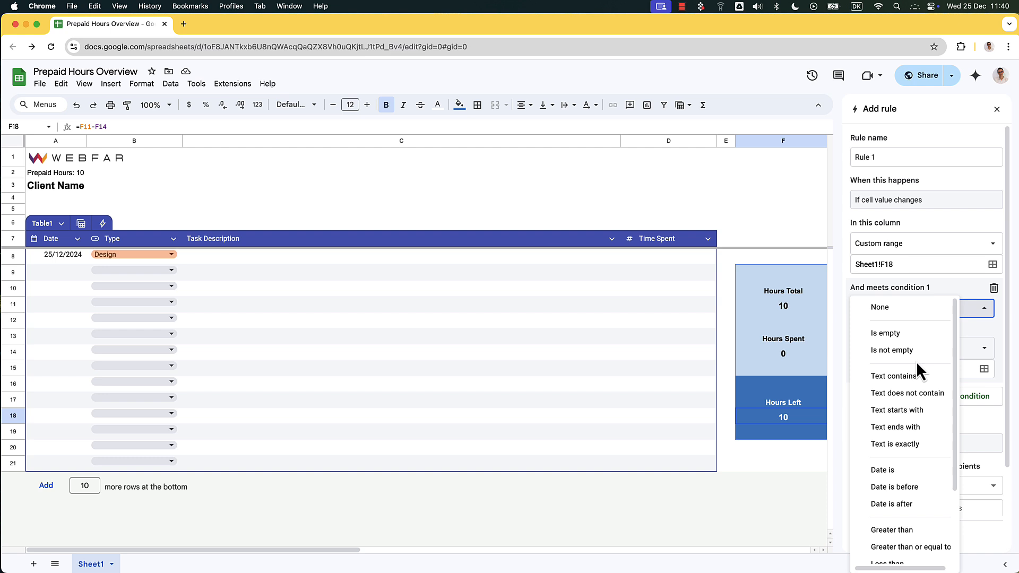
scroll(918, 372, "down", 3)
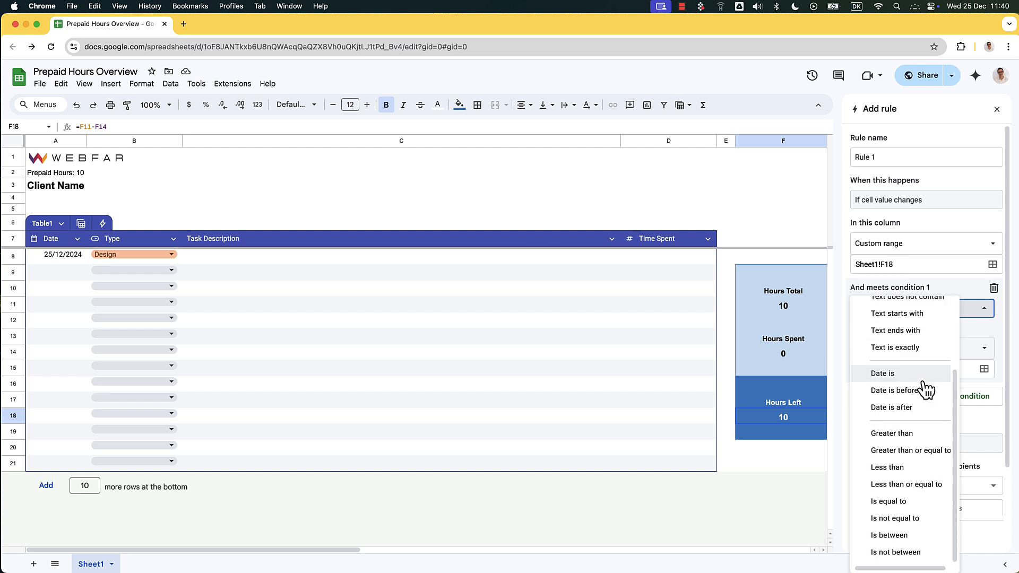
left_click(930, 484)
left_click(882, 332)
type("2")
left_click(975, 354)
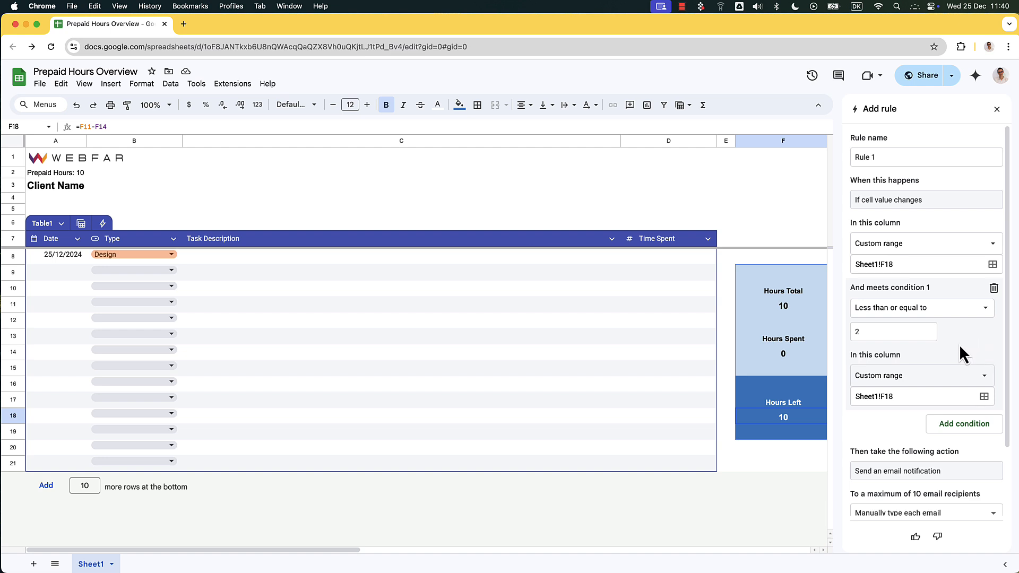
Add the owner's email as the manually entered notification recipient and save the rule
scroll(960, 348, "down", 1)
scroll(918, 419, "down", 2)
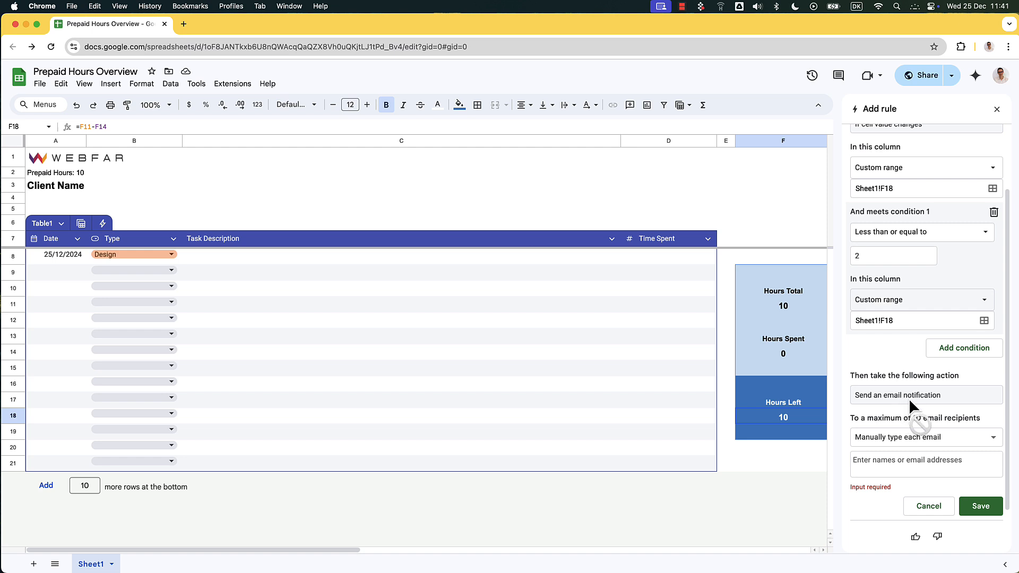
scroll(909, 401, "down", 1)
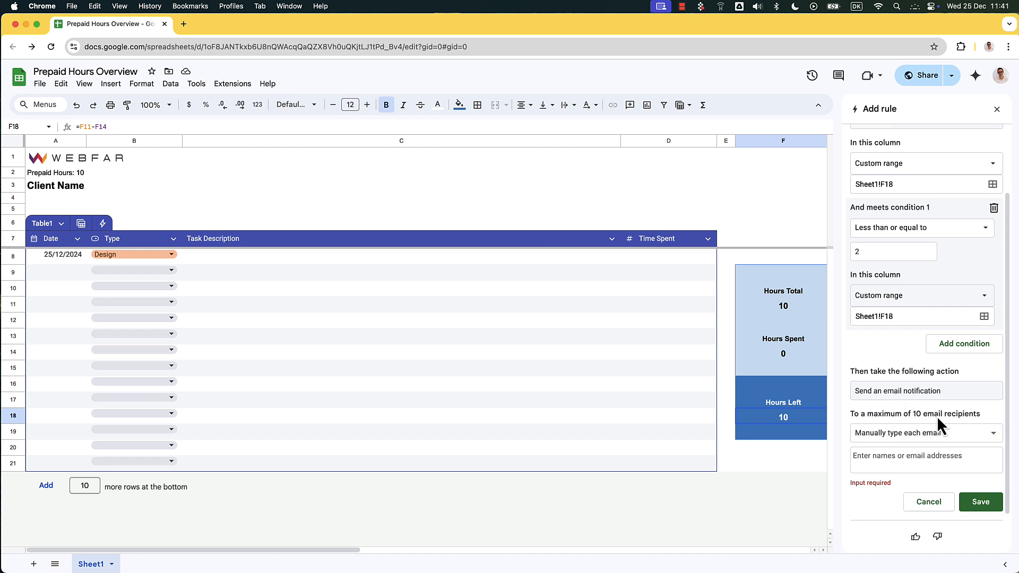
left_click(910, 435)
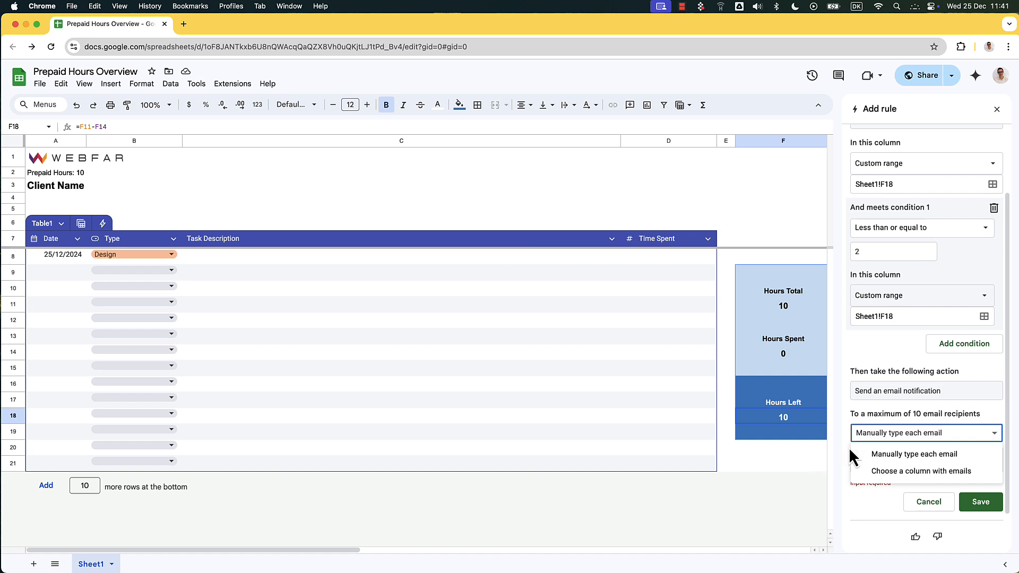
left_click(896, 455)
left_click(887, 456)
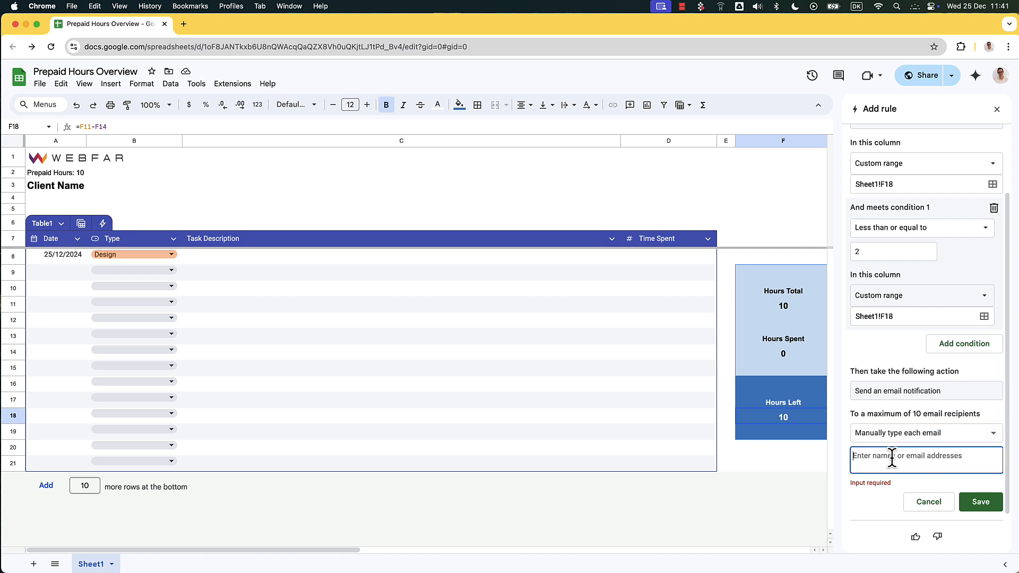
type("mort")
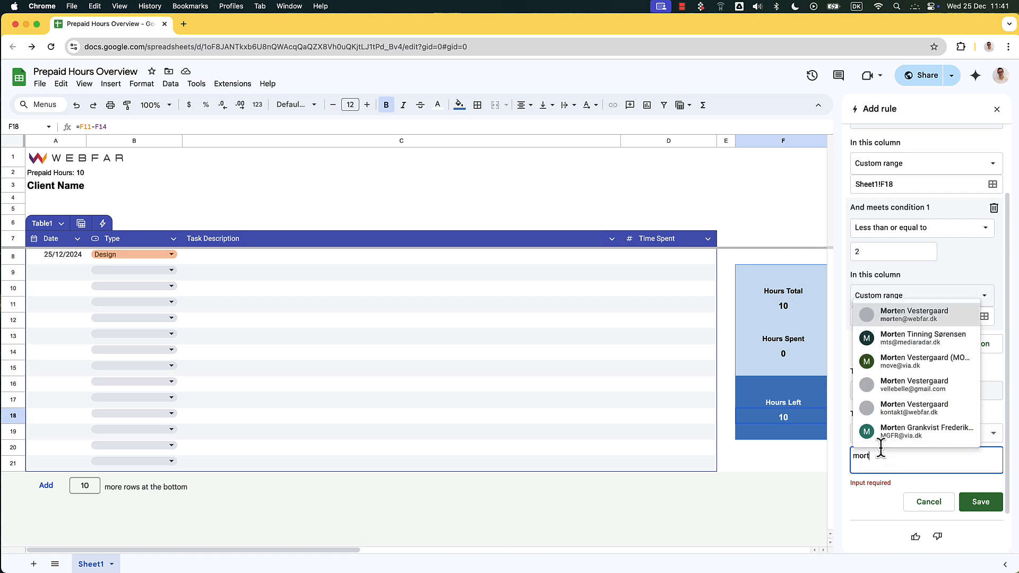
key("Return")
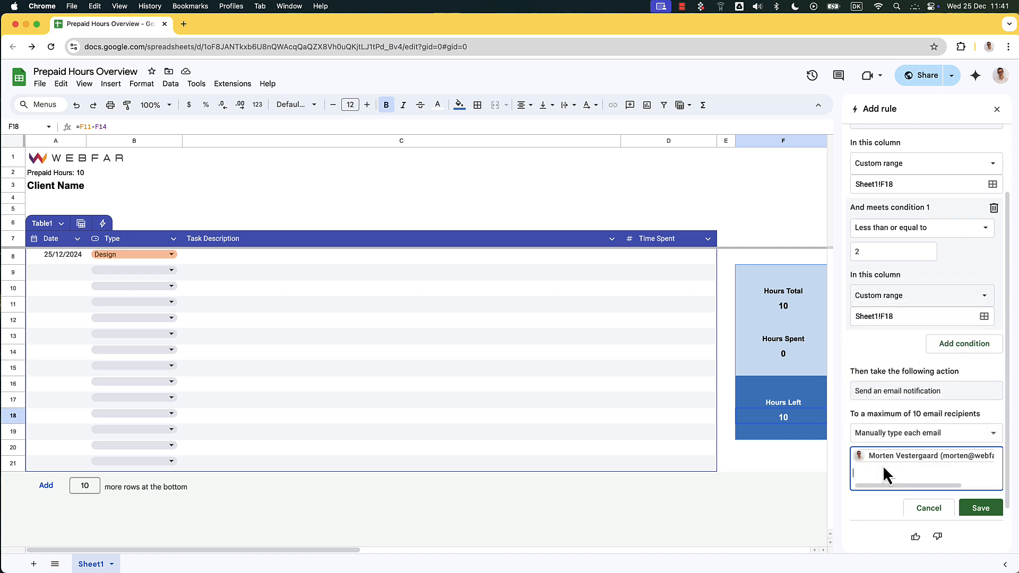
left_click(970, 508)
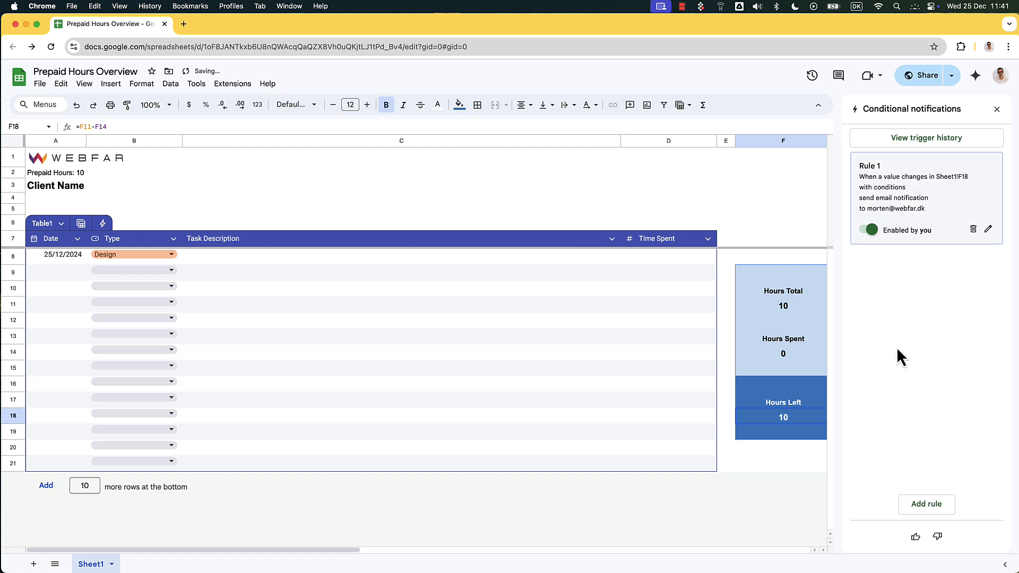
Rename the saved notification rule as Hours Threshold and save it
left_click(988, 229)
left_click(894, 159)
key("super+a")
type("T")
key("BackSpace")
type("H")
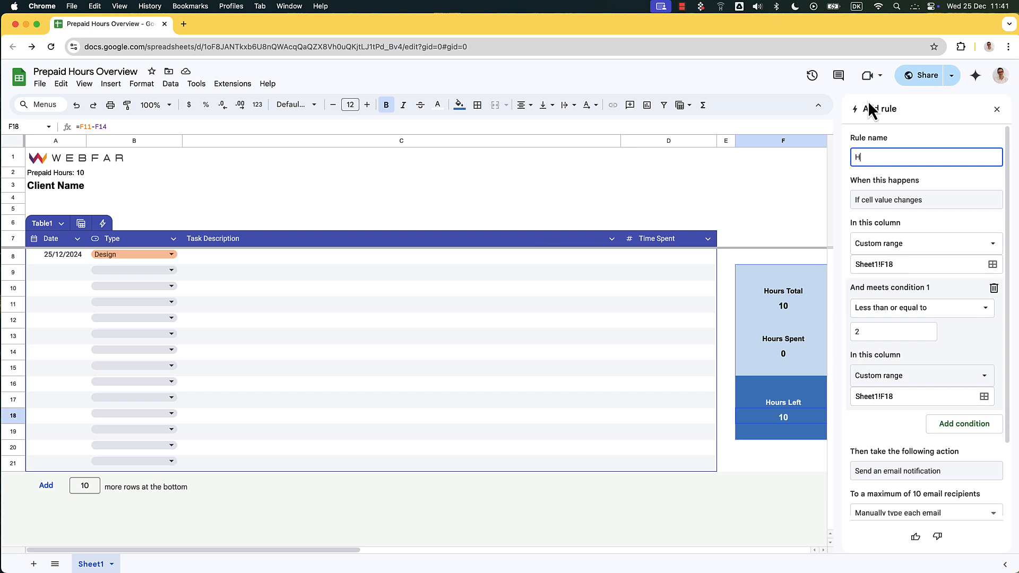
type("ours Threshold")
left_click(940, 131)
scroll(949, 462, "down", 3)
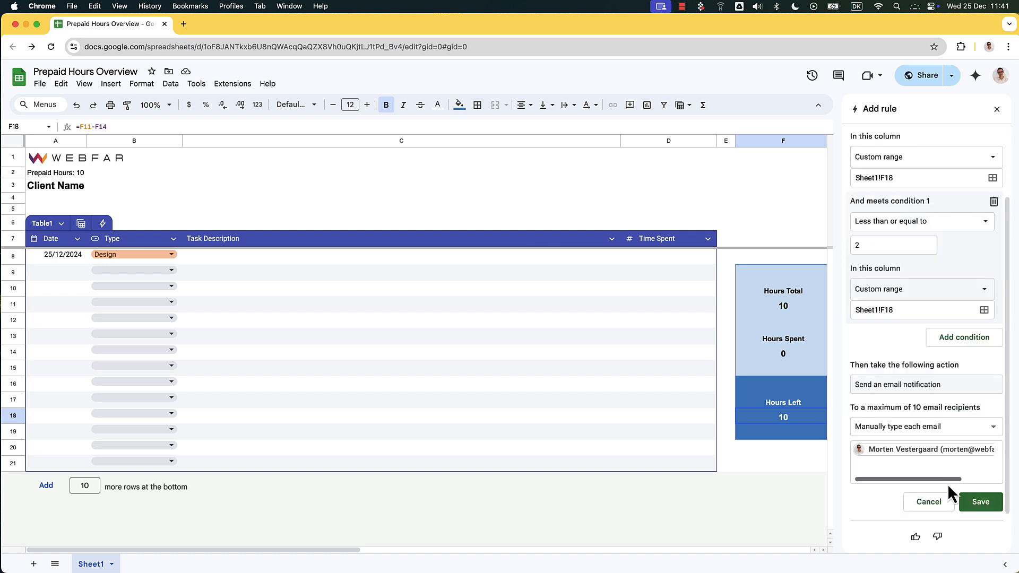
left_click(979, 501)
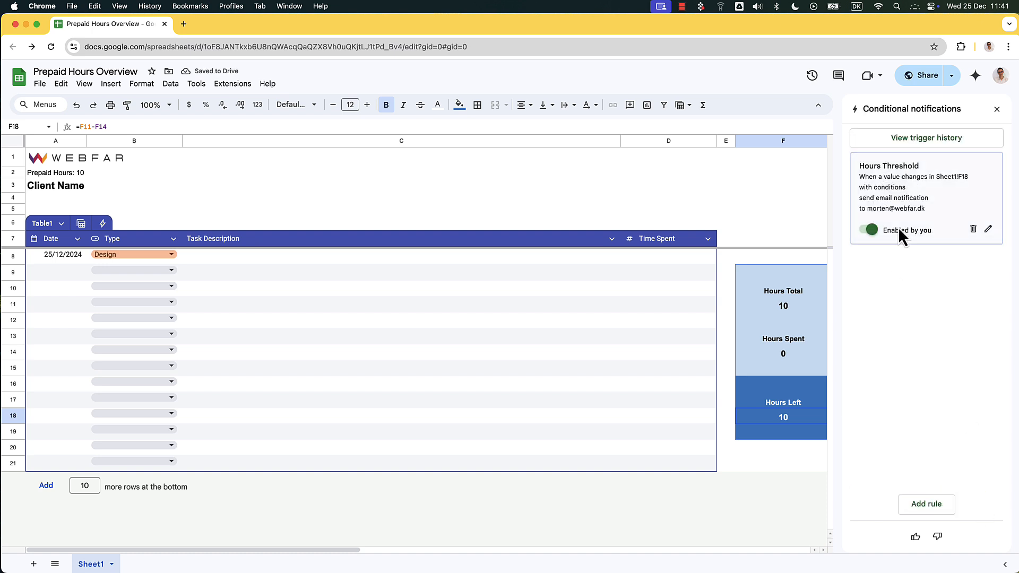
Rename the notification rule as Hour Threshold Reached, save it, and close the conditional notifications
left_click(988, 229)
left_click(875, 157)
key("BackSpace")
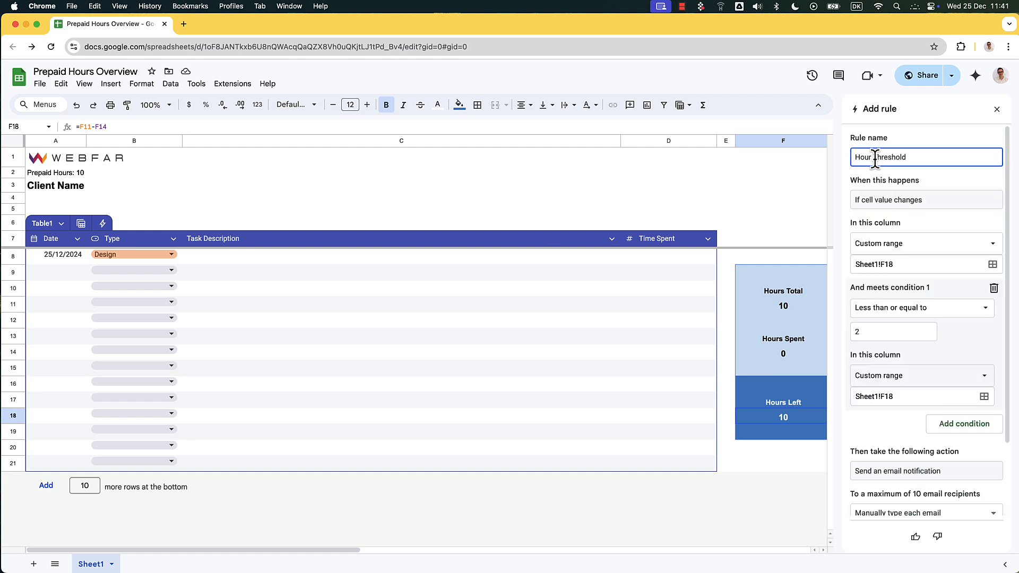
type("Reached")
scroll(934, 372, "down", 3)
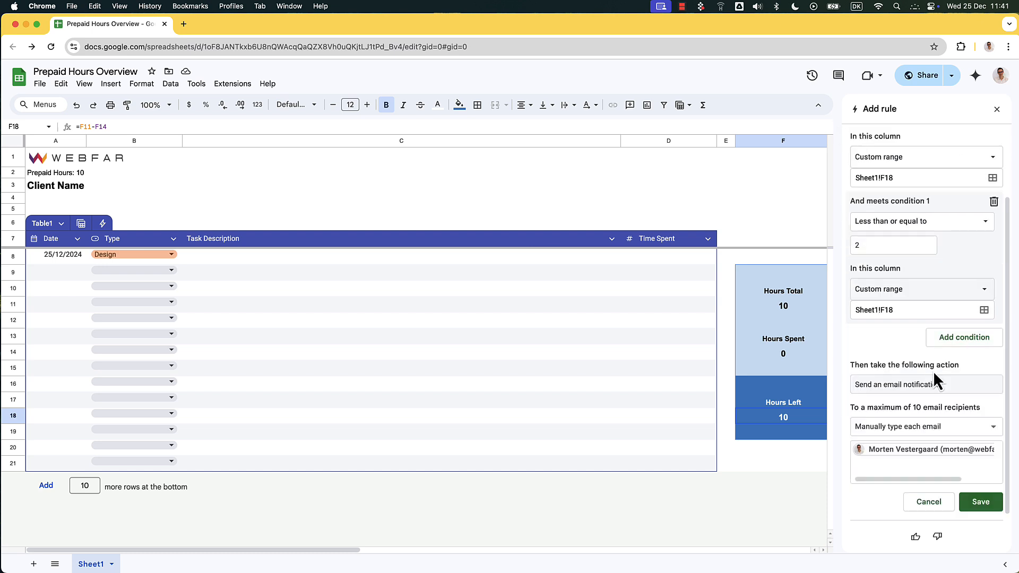
left_click(981, 504)
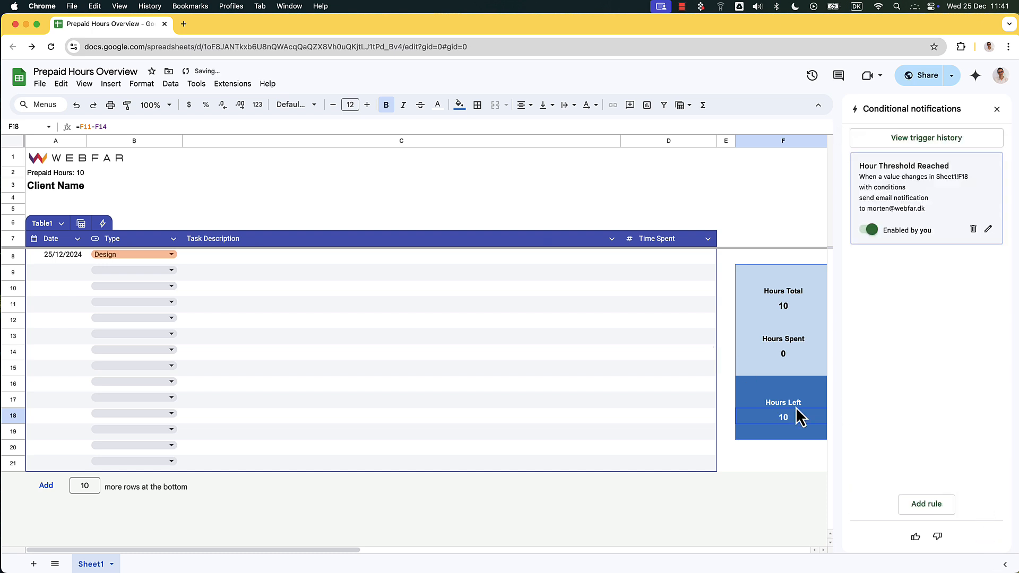
left_click(783, 463)
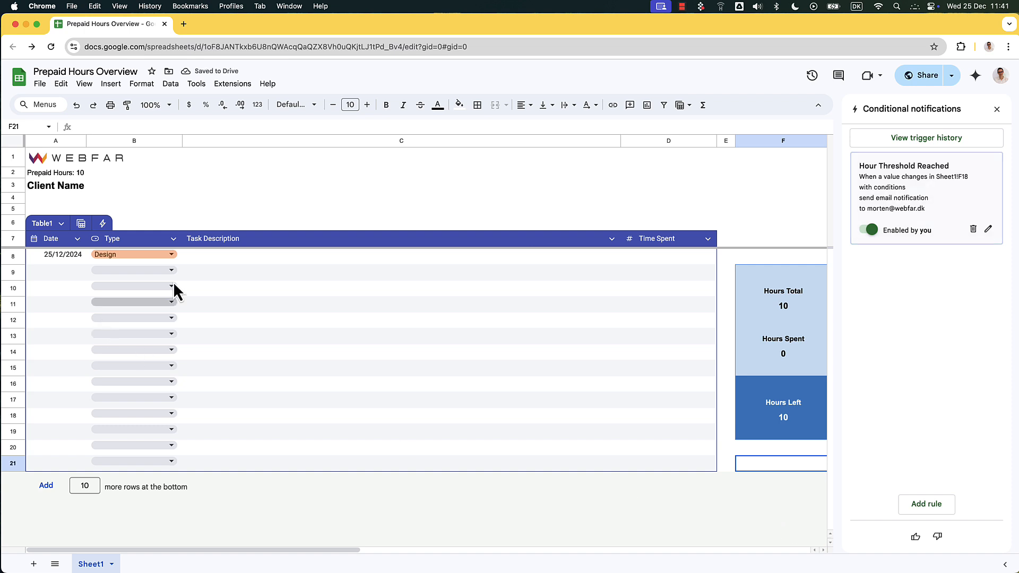
left_click(997, 109)
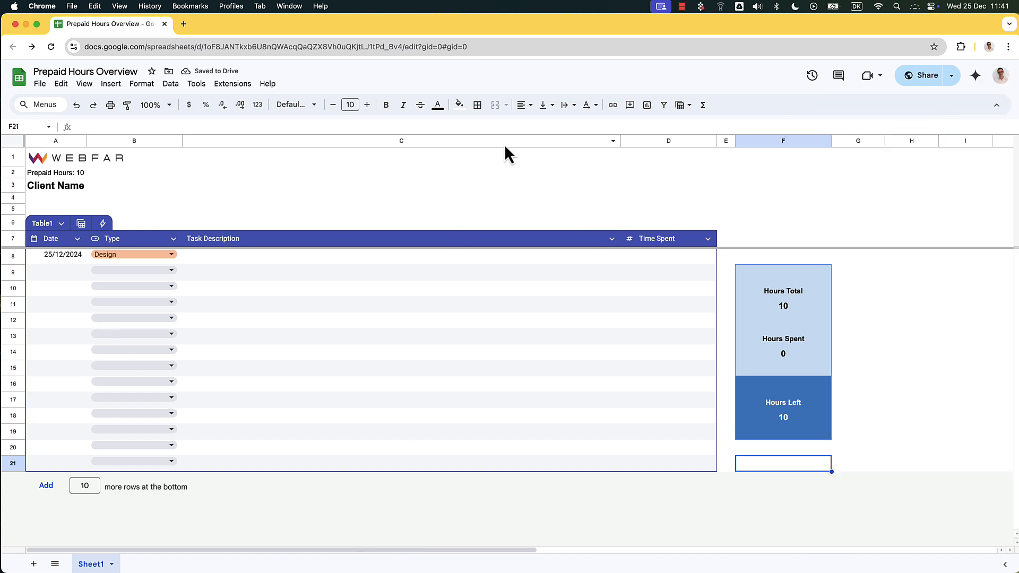
Fill in the first task row with the description Designed a logo and 4 hours of time spent
left_click(202, 259)
type("De")
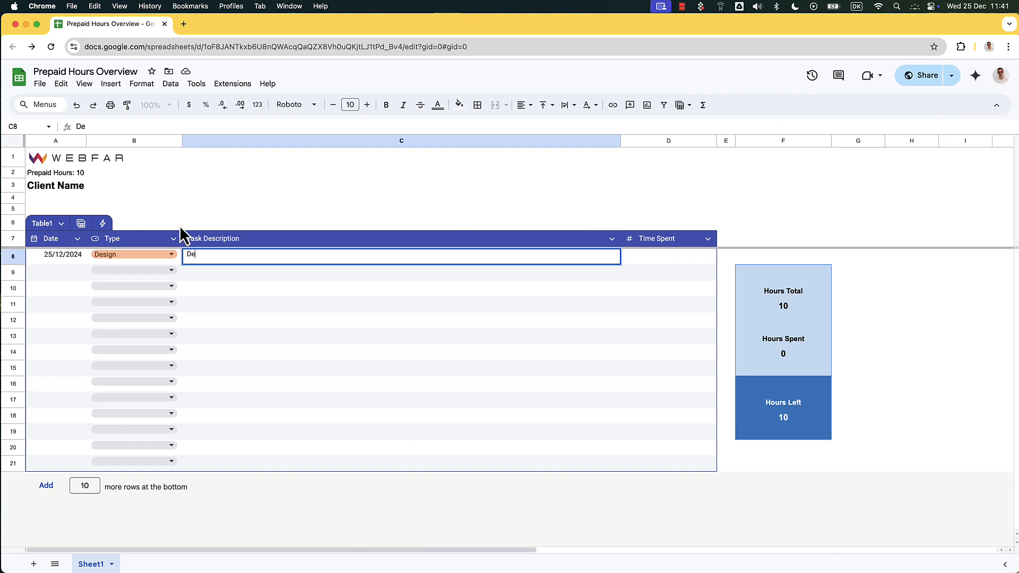
type("signed a logo")
key("Tab")
type("4")
key("Return")
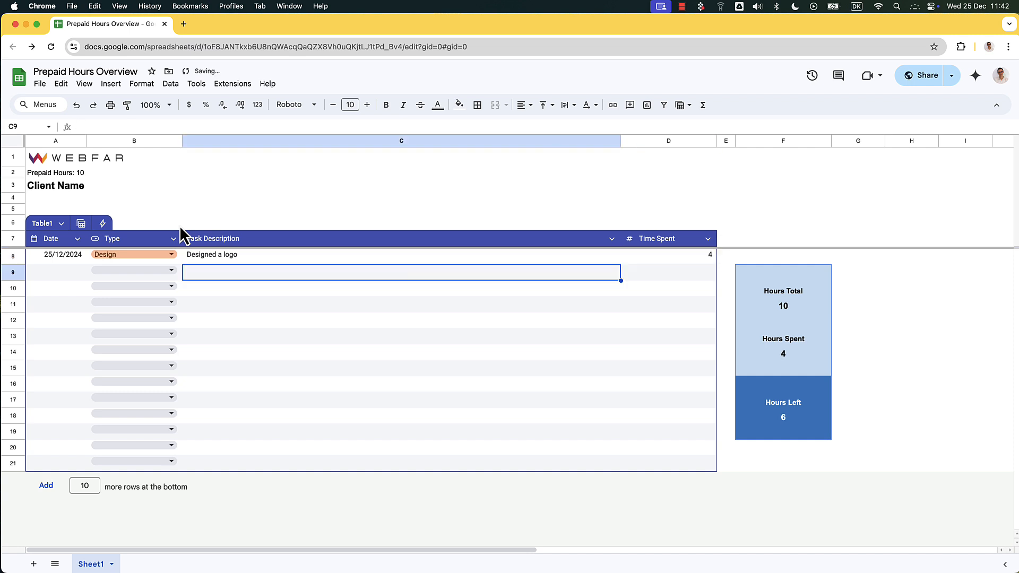
Fill in the second task row with date 26/12/2024, type Content, description Write 2 boog posts and 2 hours of time spent
double_click(72, 273)
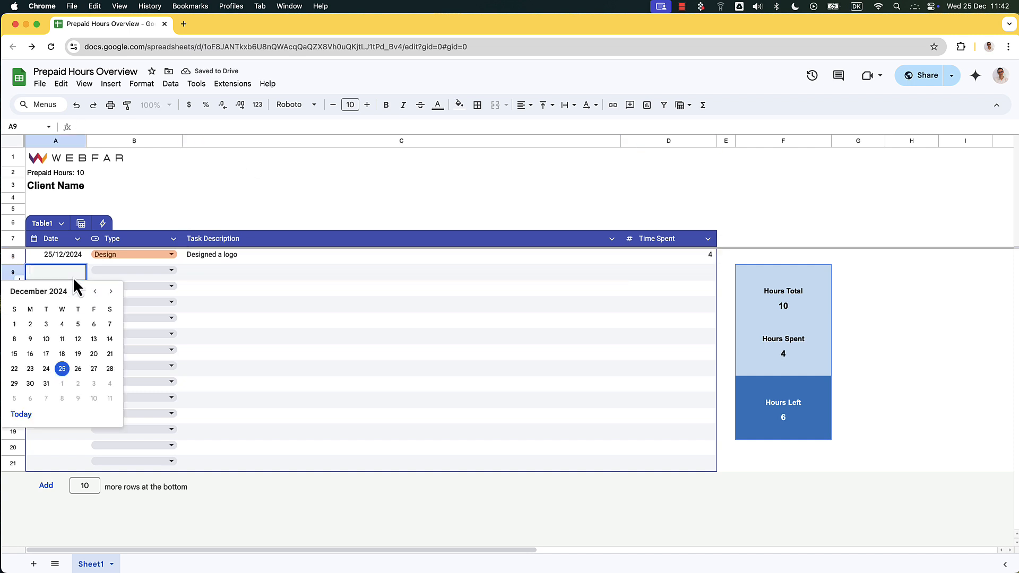
left_click(77, 366)
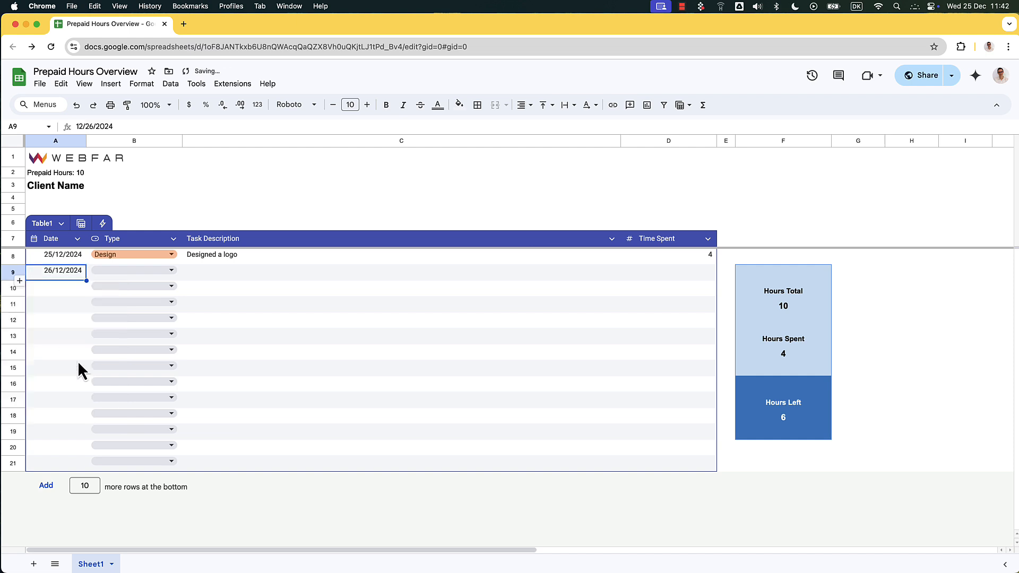
left_click(116, 269)
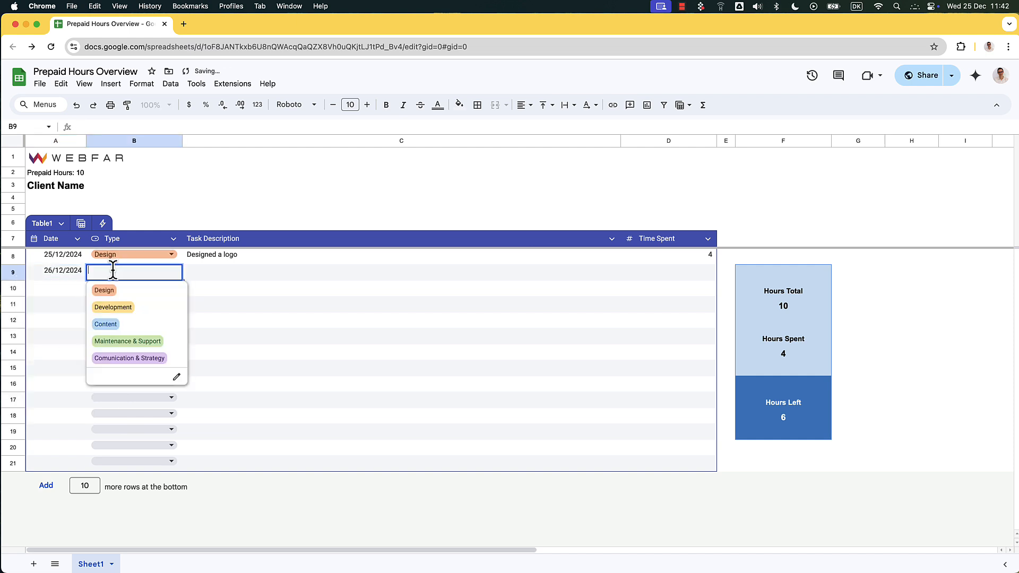
left_click(128, 325)
left_click(219, 271)
double_click(219, 272)
type("Write 2 boog posts")
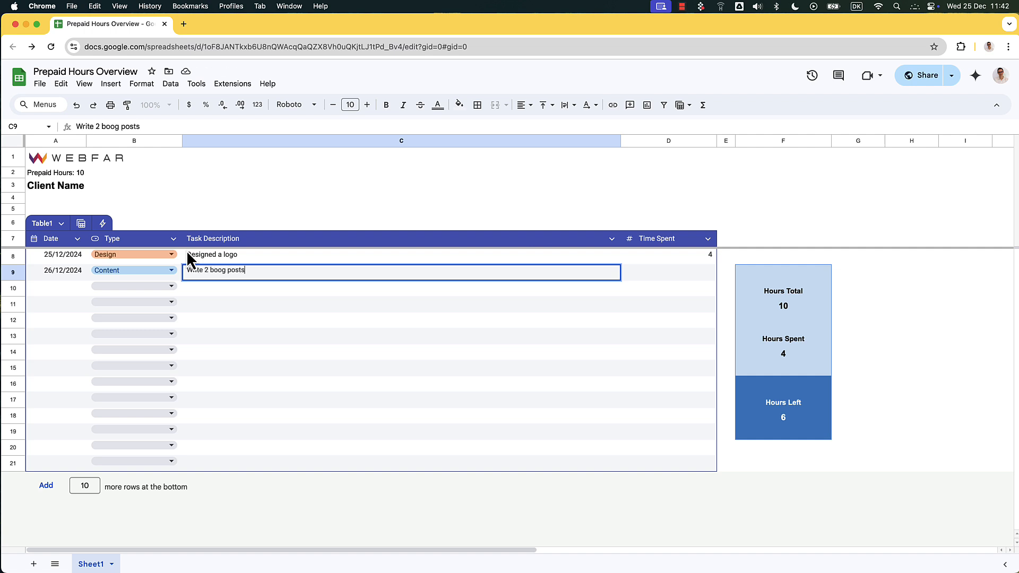
key("Tab")
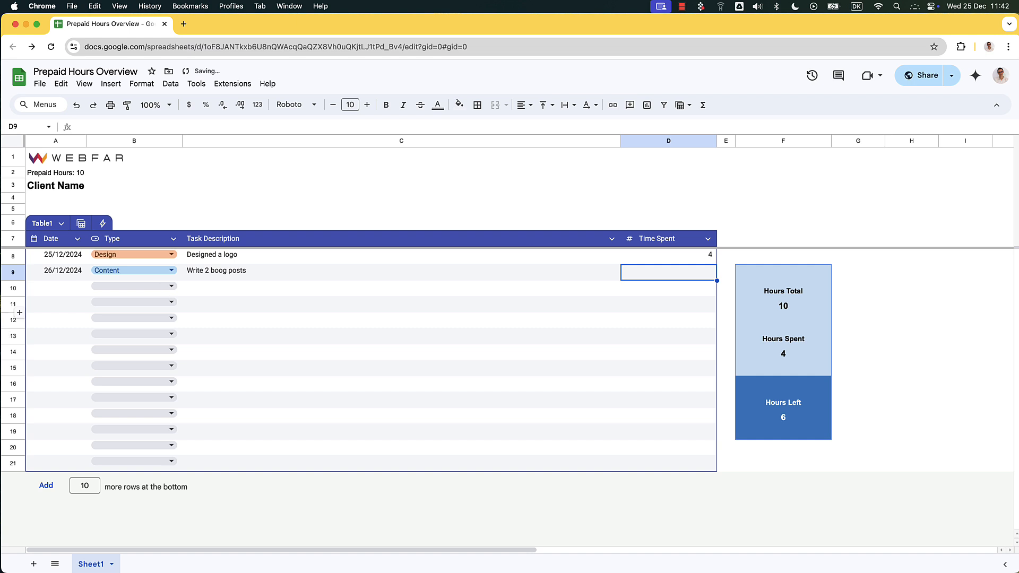
type("2")
key("Return")
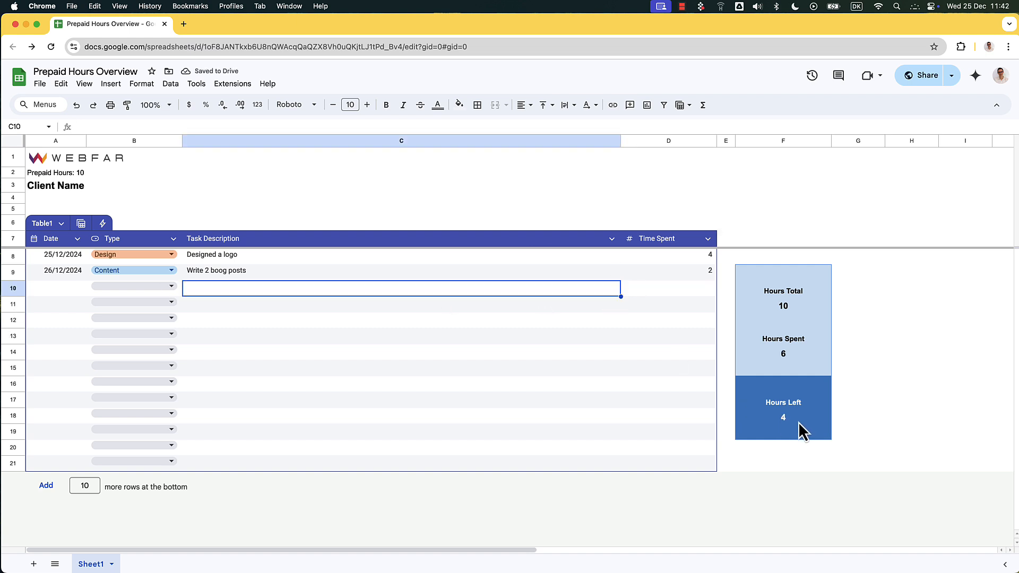
Fill in the third task row with date 27/12/2024, type Maintenance & Support, description Follow up meeting and 2.5 hours of time spent
double_click(69, 285)
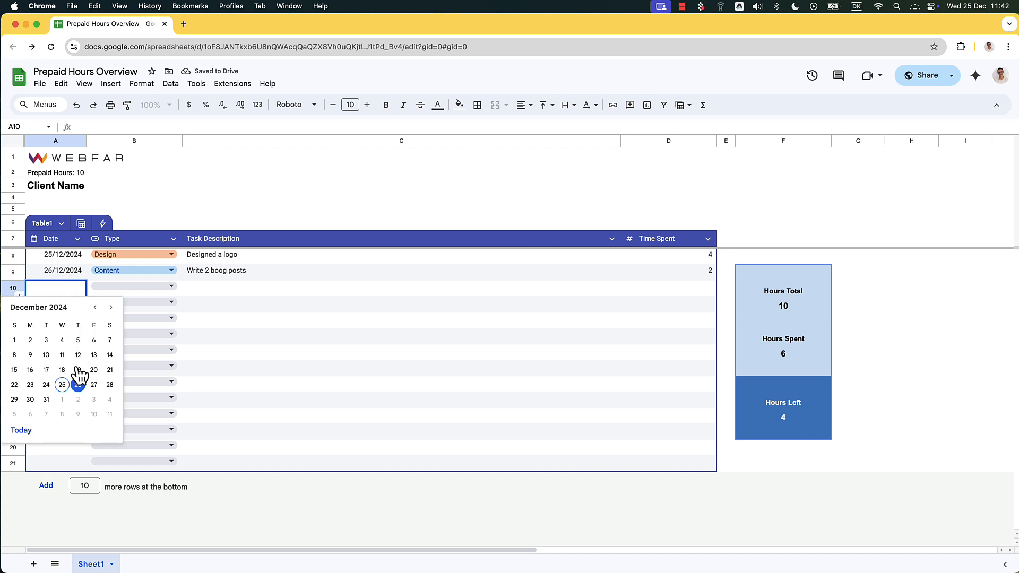
left_click(94, 392)
left_click(159, 286)
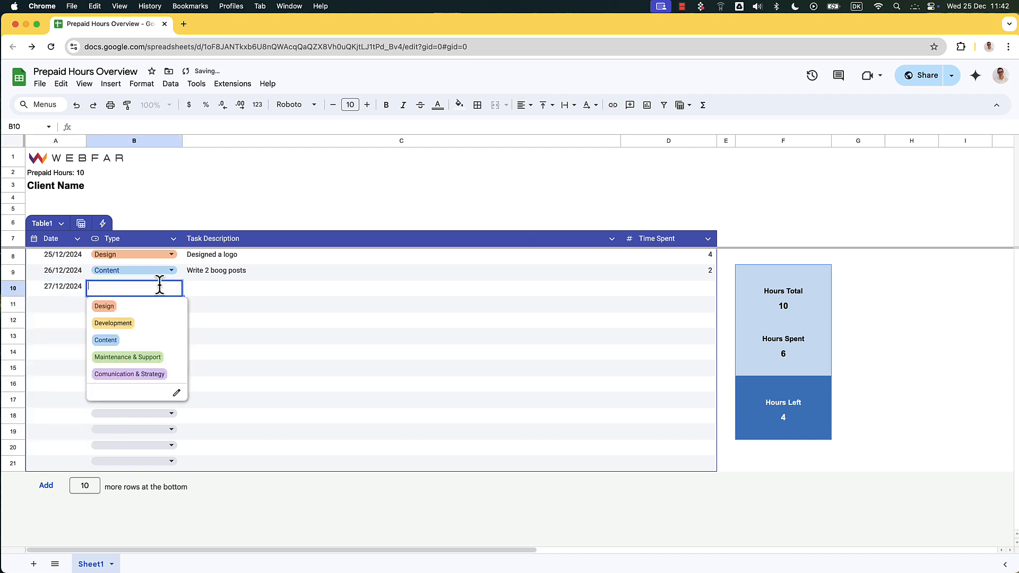
left_click(150, 357)
left_click(187, 287)
type("dollow up meeting")
key("Tab")
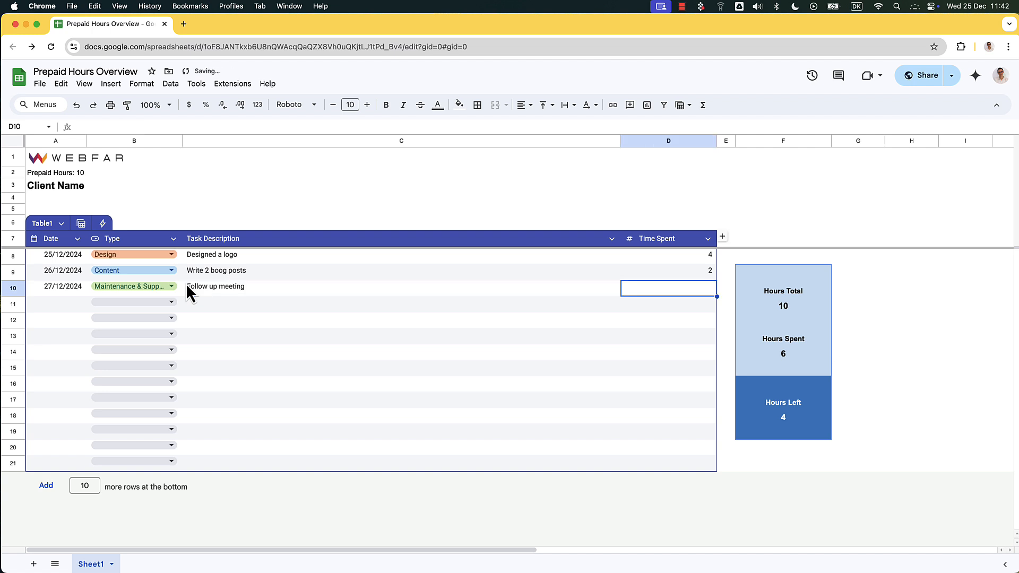
type("2.5")
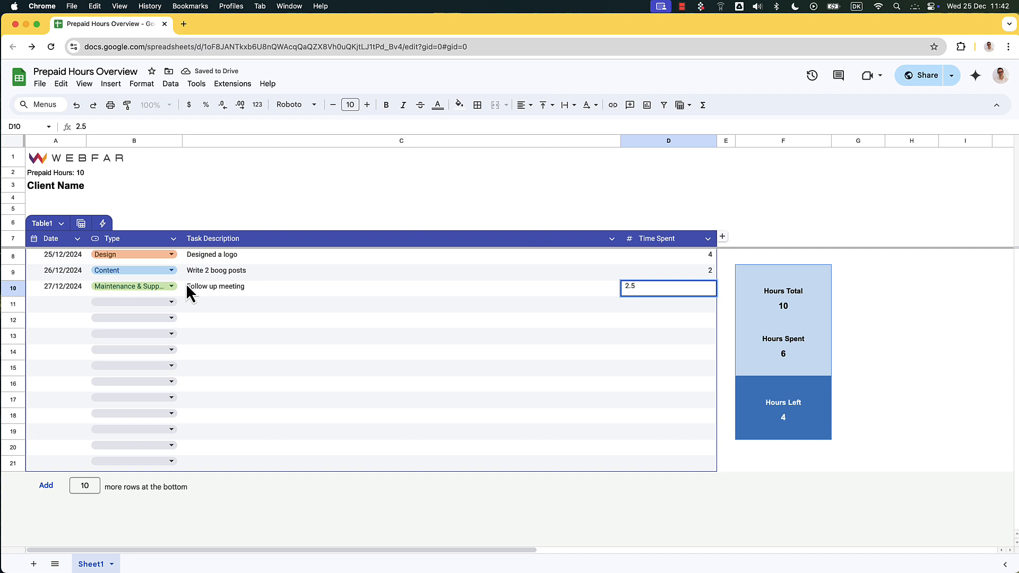
key("Return")
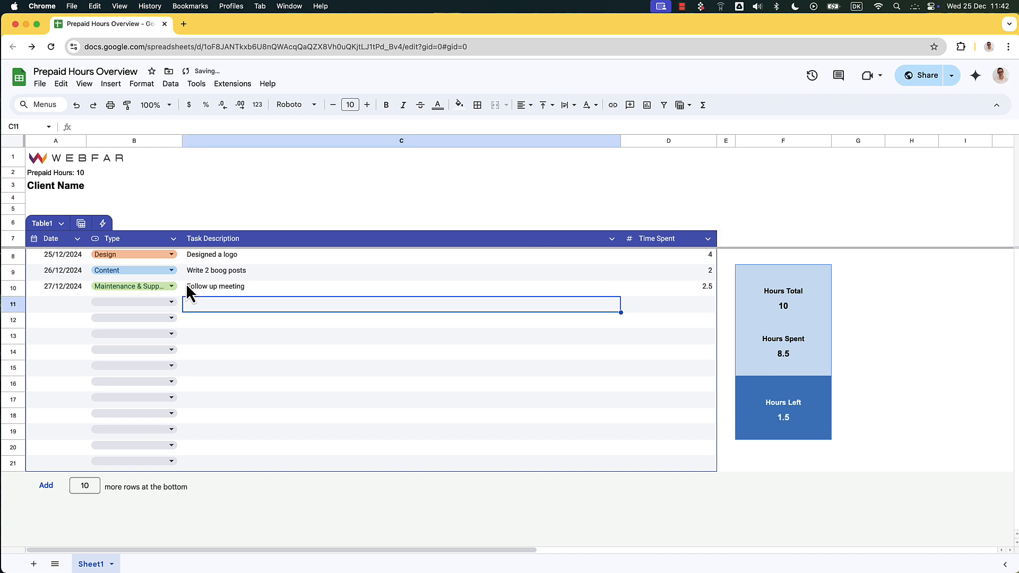
Check the Hours Left value in the summary box and open the sheet's conditional notifications
left_click(821, 417)
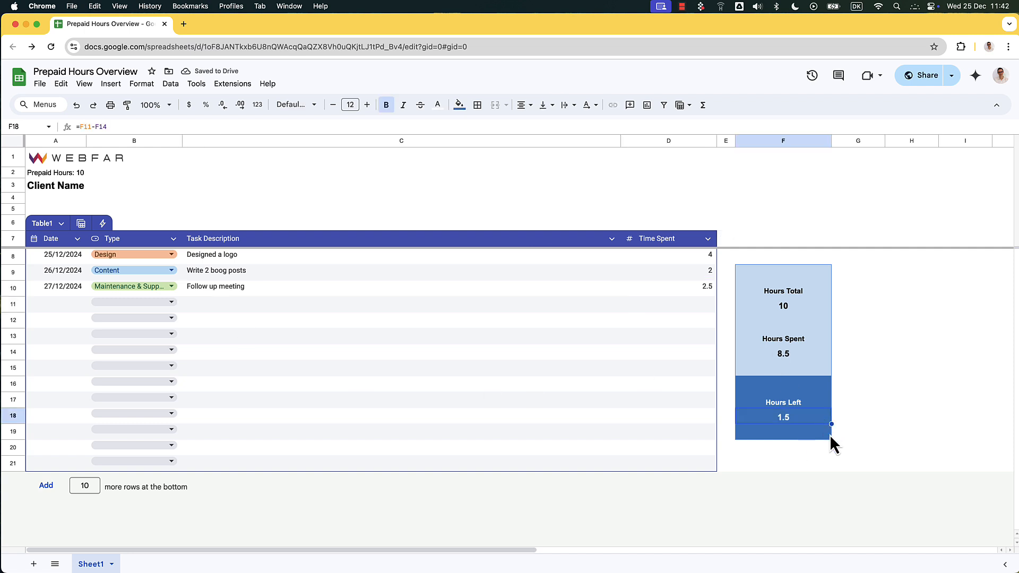
left_click(829, 434)
left_click(823, 451)
left_click(816, 467)
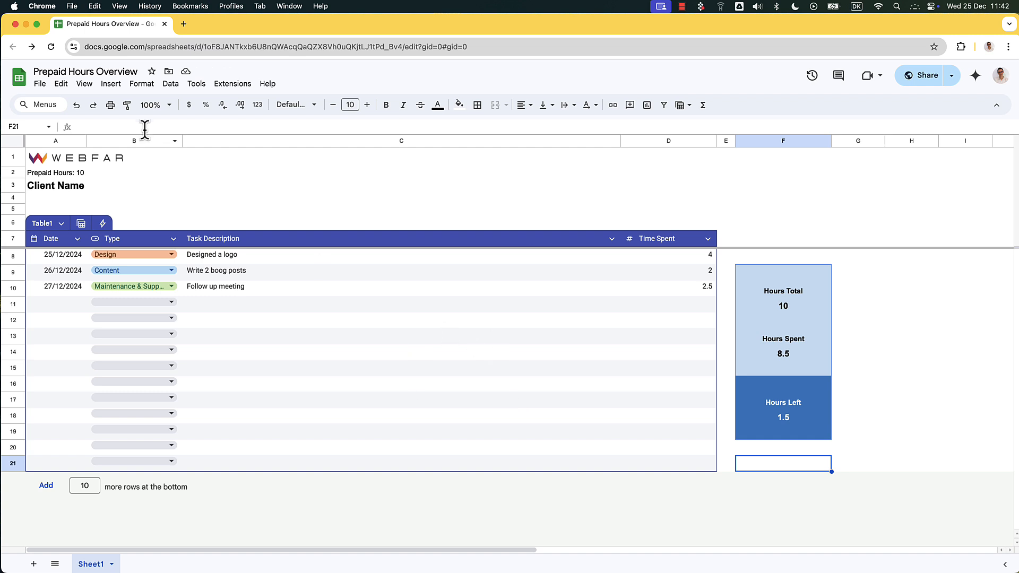
left_click(197, 84)
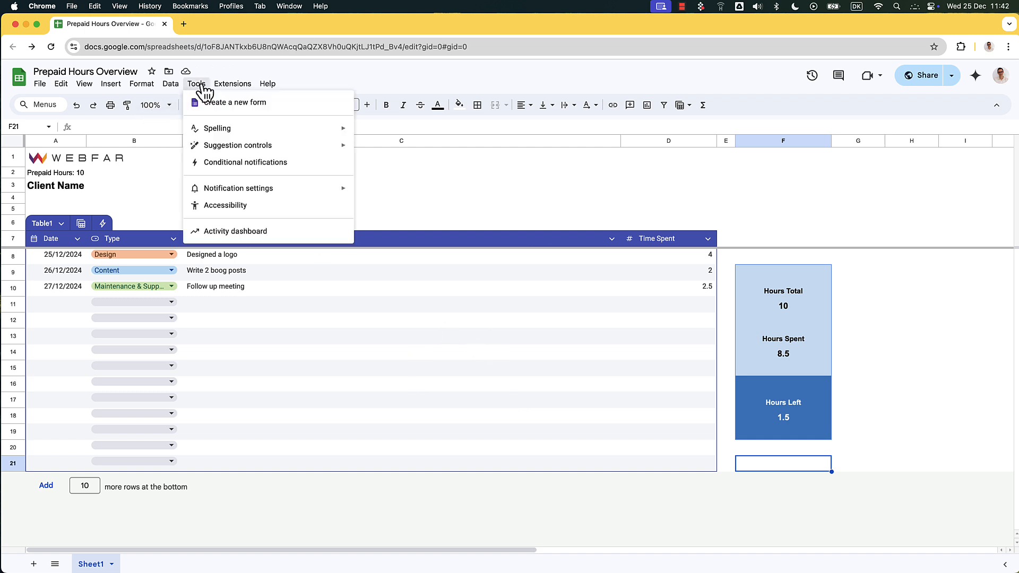
left_click(244, 159)
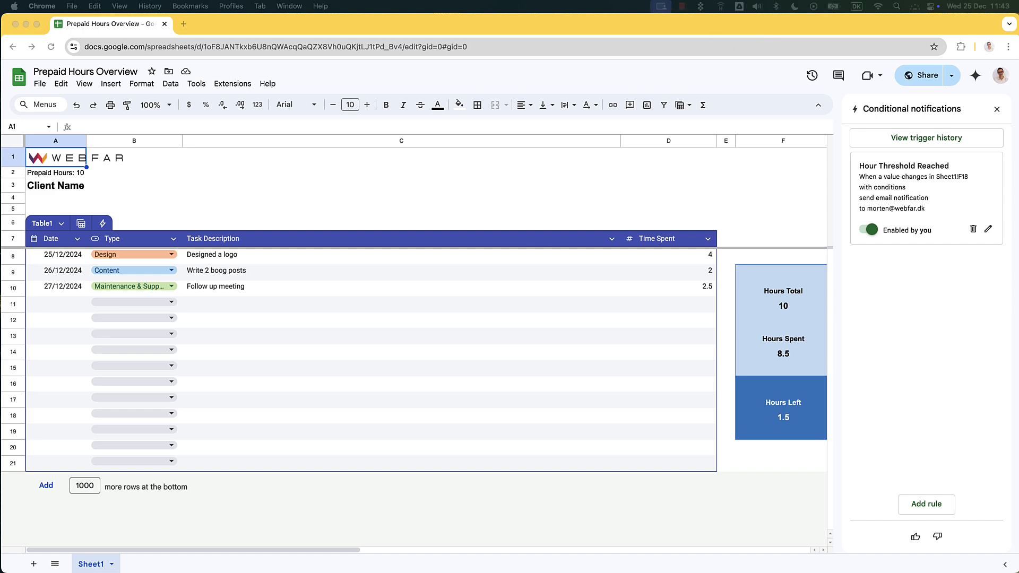
Switch to Gmail and examine the notification email about changed values in Prepaid Hours Template
left_click_drag(340, 572, 326, 33)
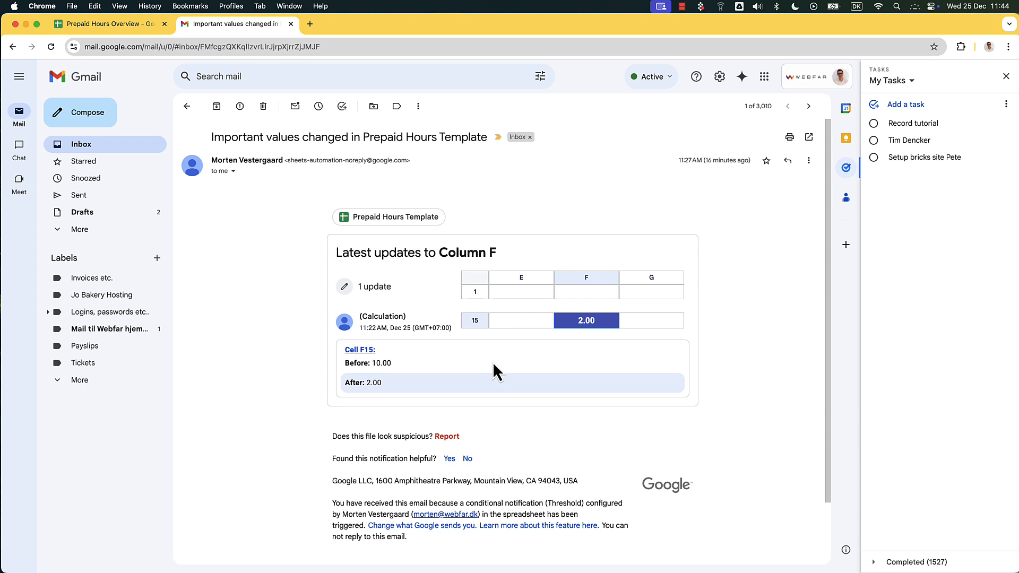
left_click_drag(296, 219, 380, 315)
left_click(290, 272)
Return to the spreadsheet, view the notification rule's trigger history and compare it with the email in Gmail
left_click(123, 24)
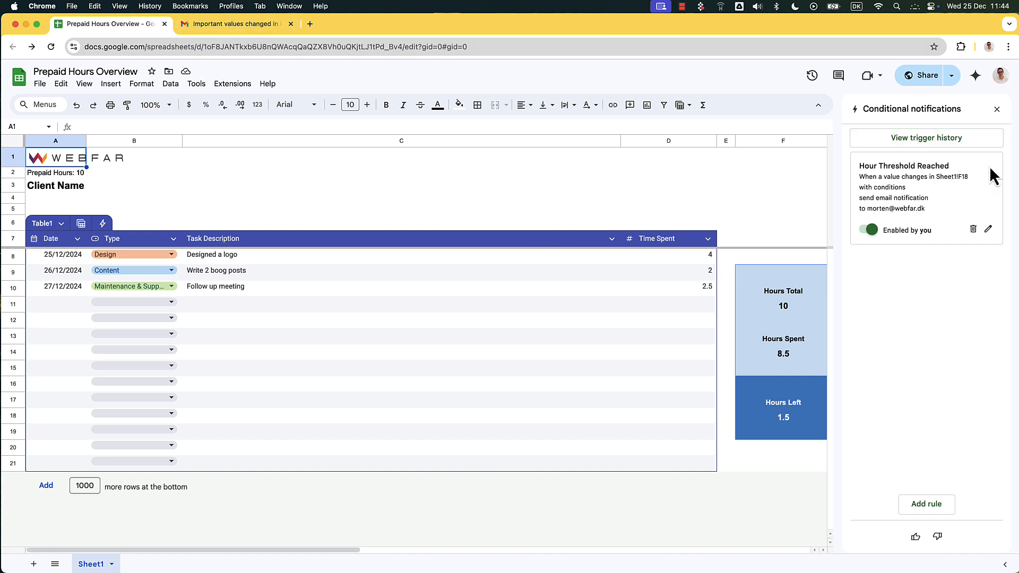
left_click(923, 139)
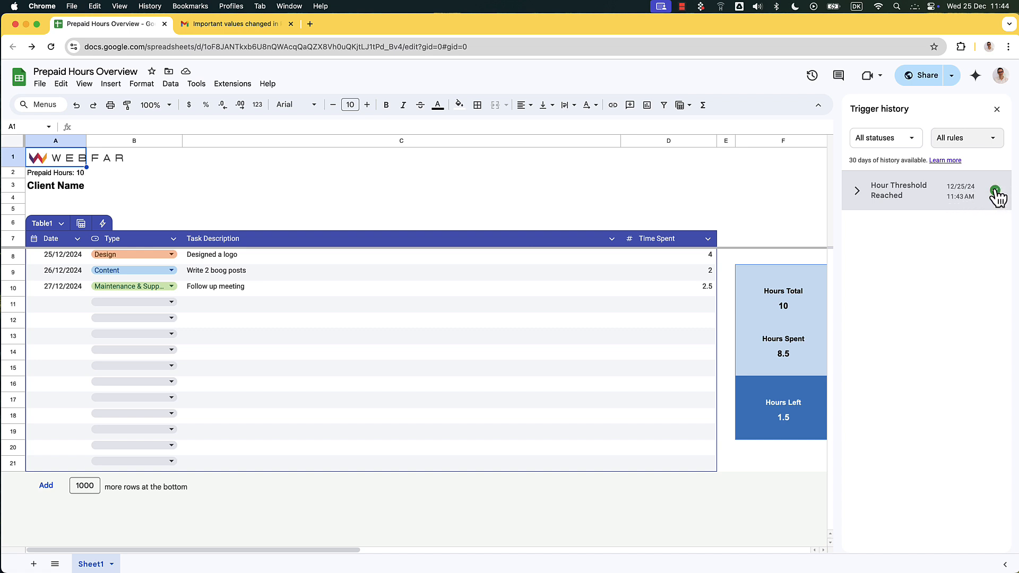
left_click(212, 24)
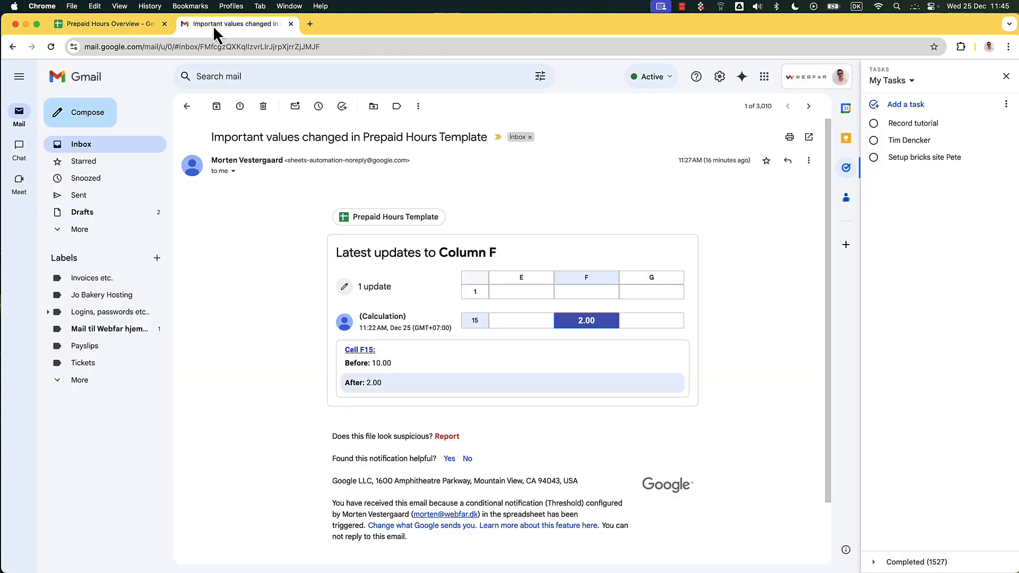
left_click(151, 24)
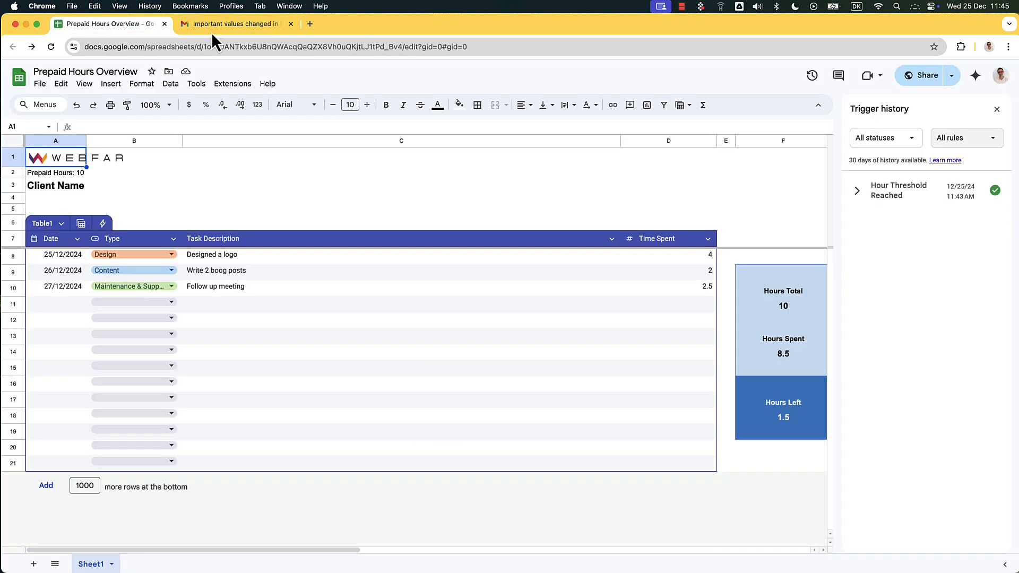
Copy the spreadsheet's share link, open it in an incognito window to check the viewer's version, and close that window
left_click(933, 80)
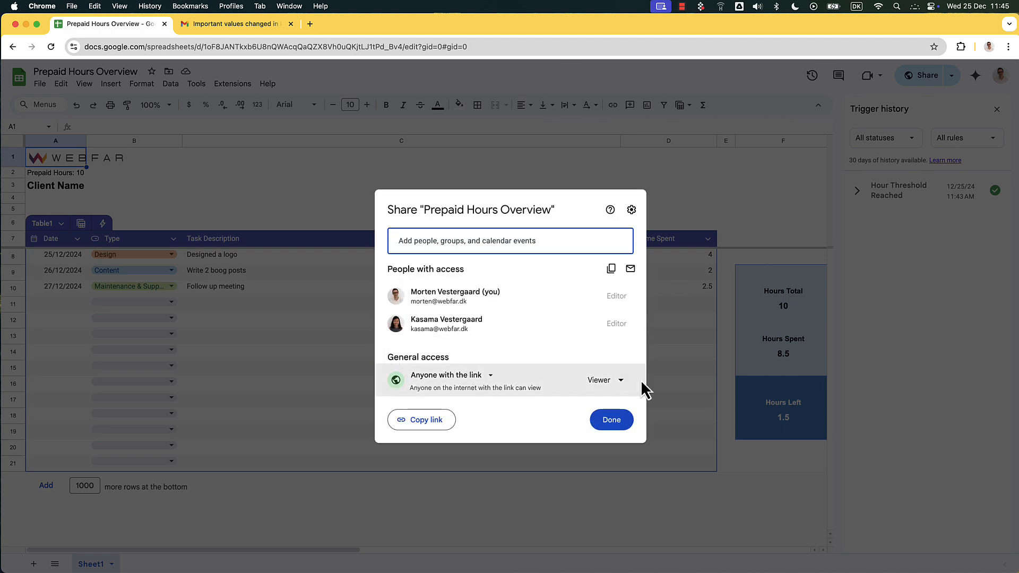
left_click(445, 420)
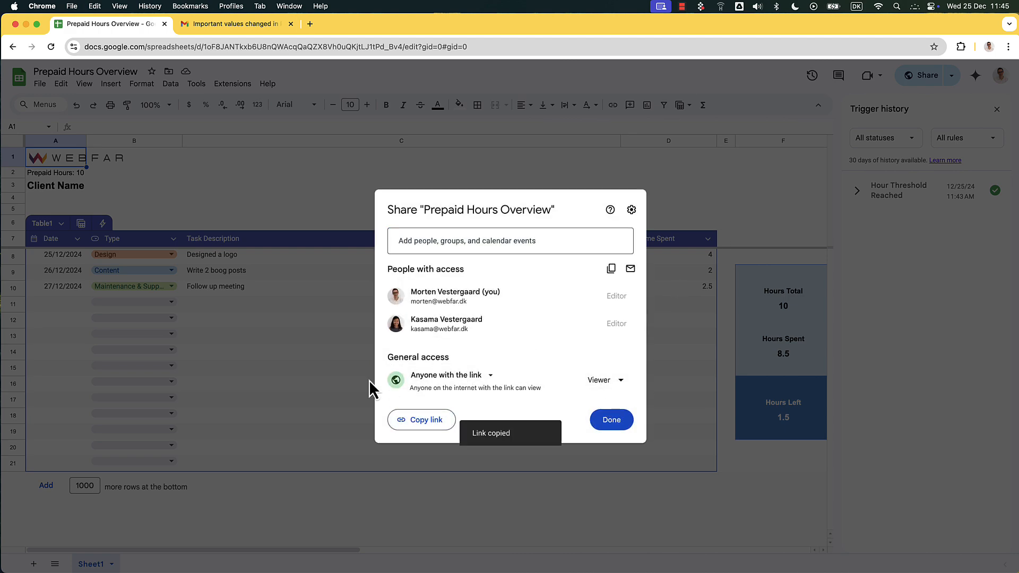
key("super+shift+n")
key("super+v")
key("Return")
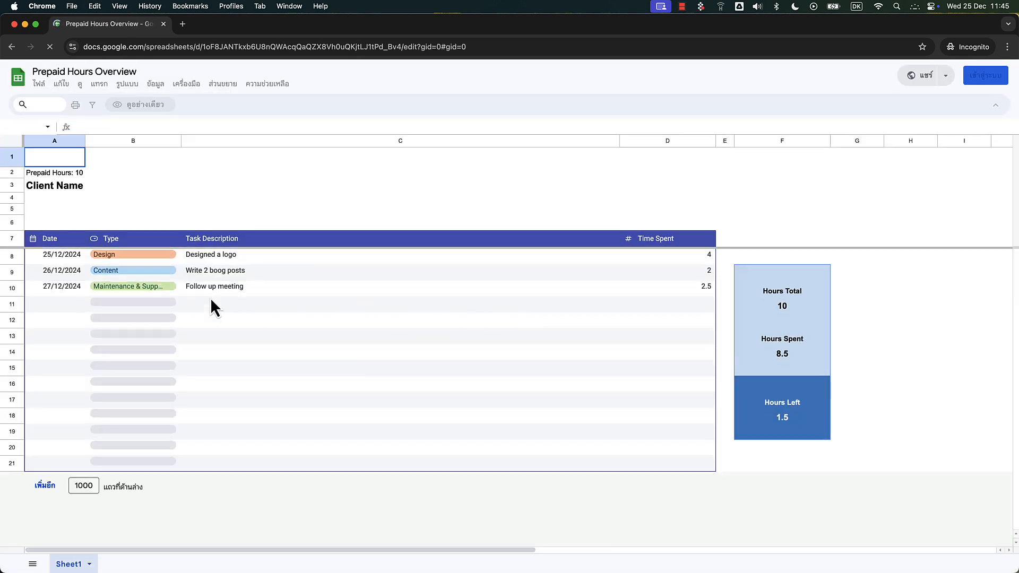
left_click(170, 522)
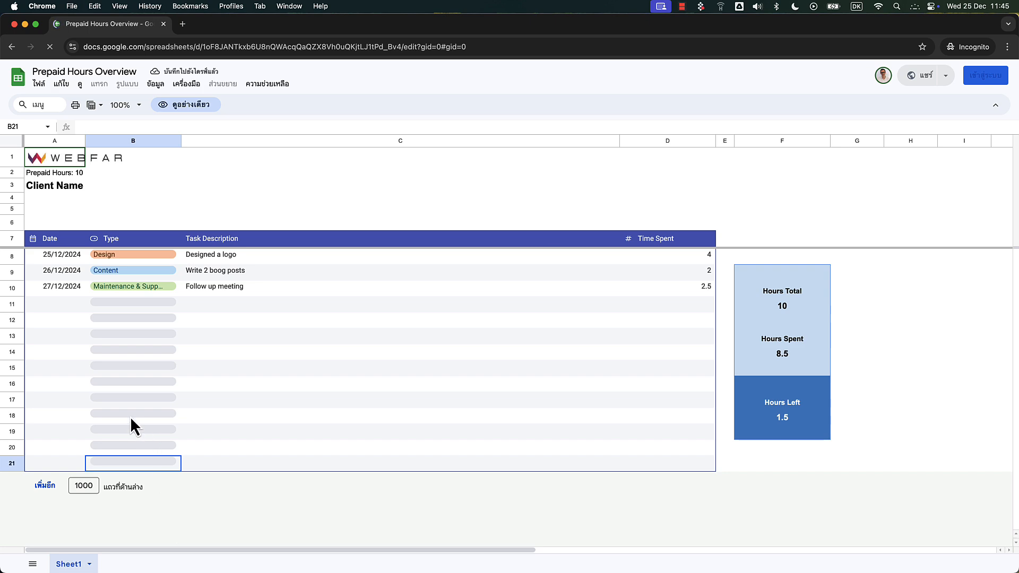
key("super+w")
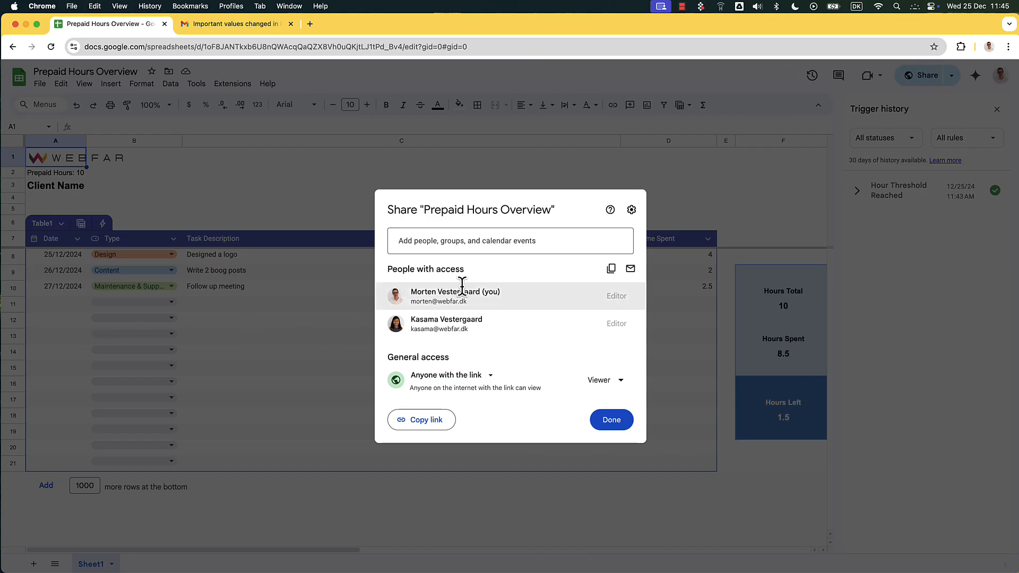